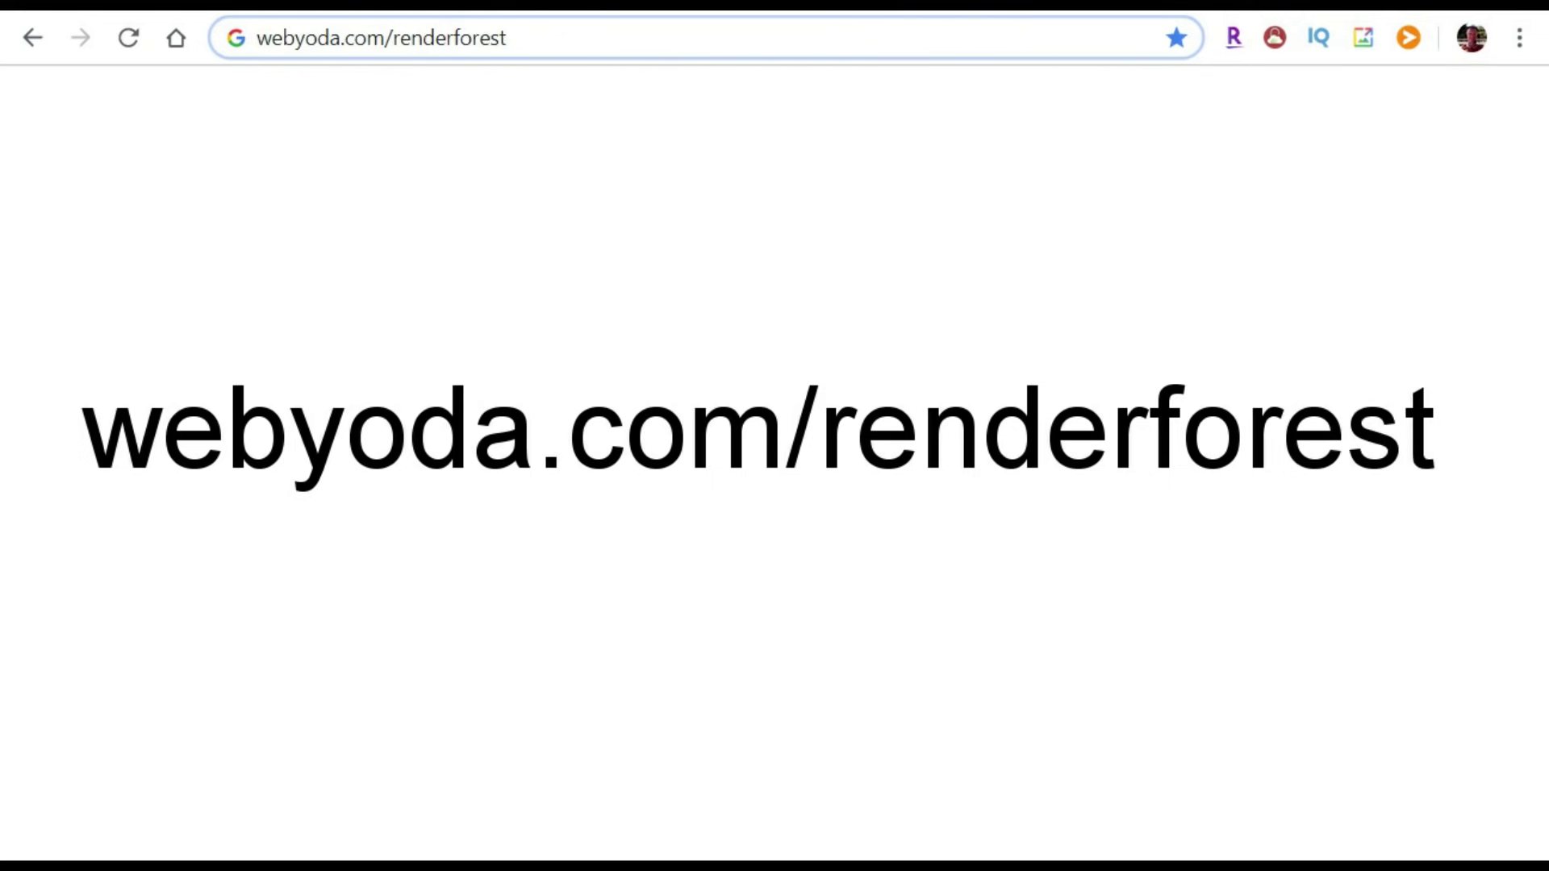
# Load webyoda.com/renderforest in Chrome to reach the Renderforest home page.
pyautogui.press('Return')
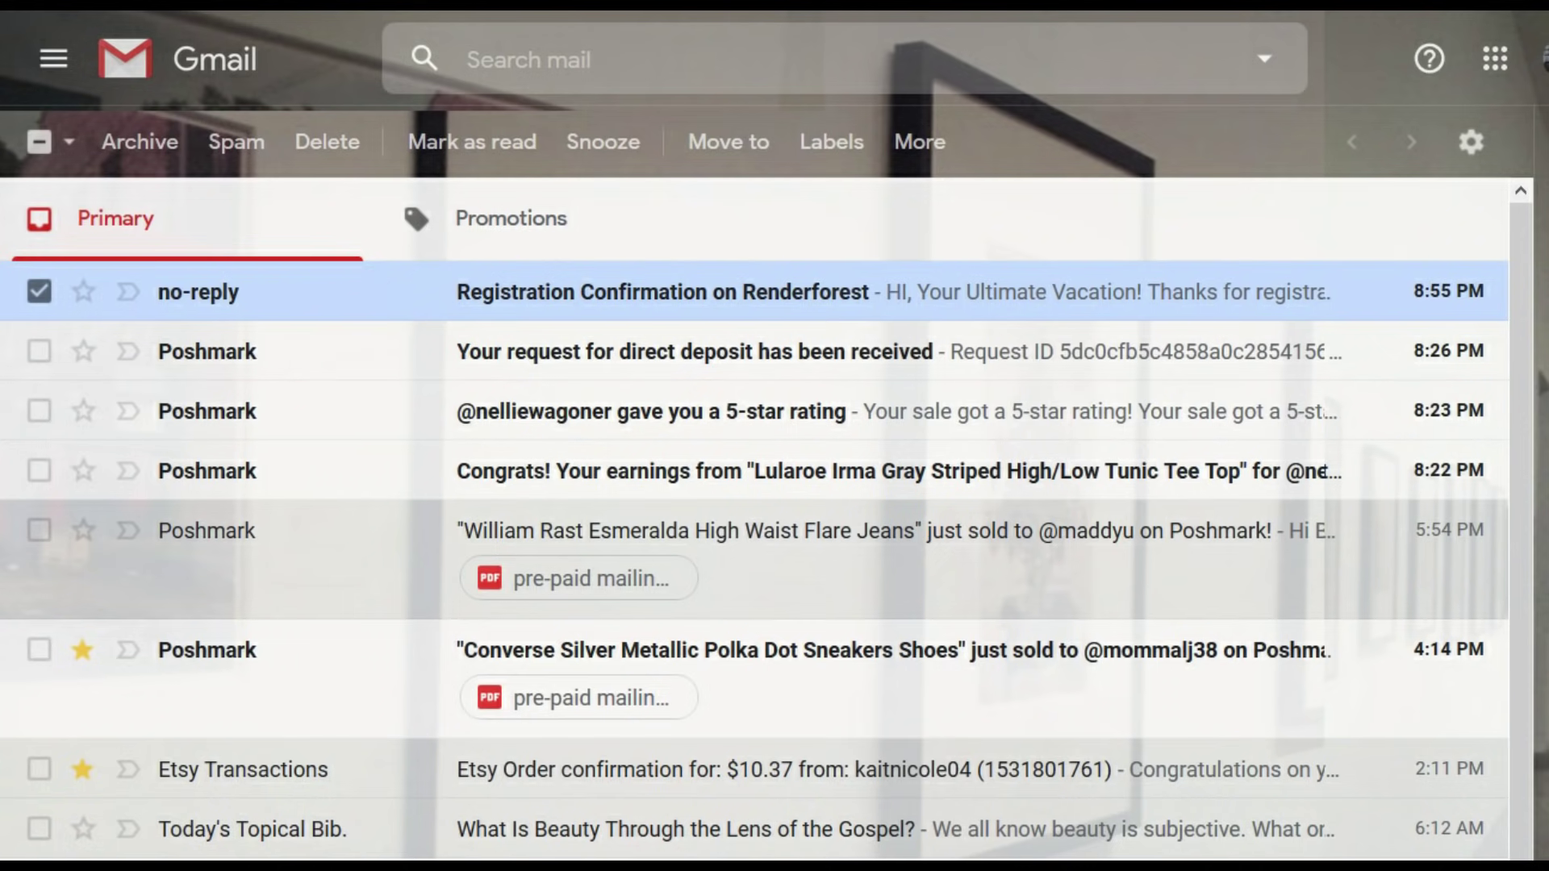
# Open the 'Registration Confirmation on Renderforest' email to verify the new account.
pyautogui.press('Return')
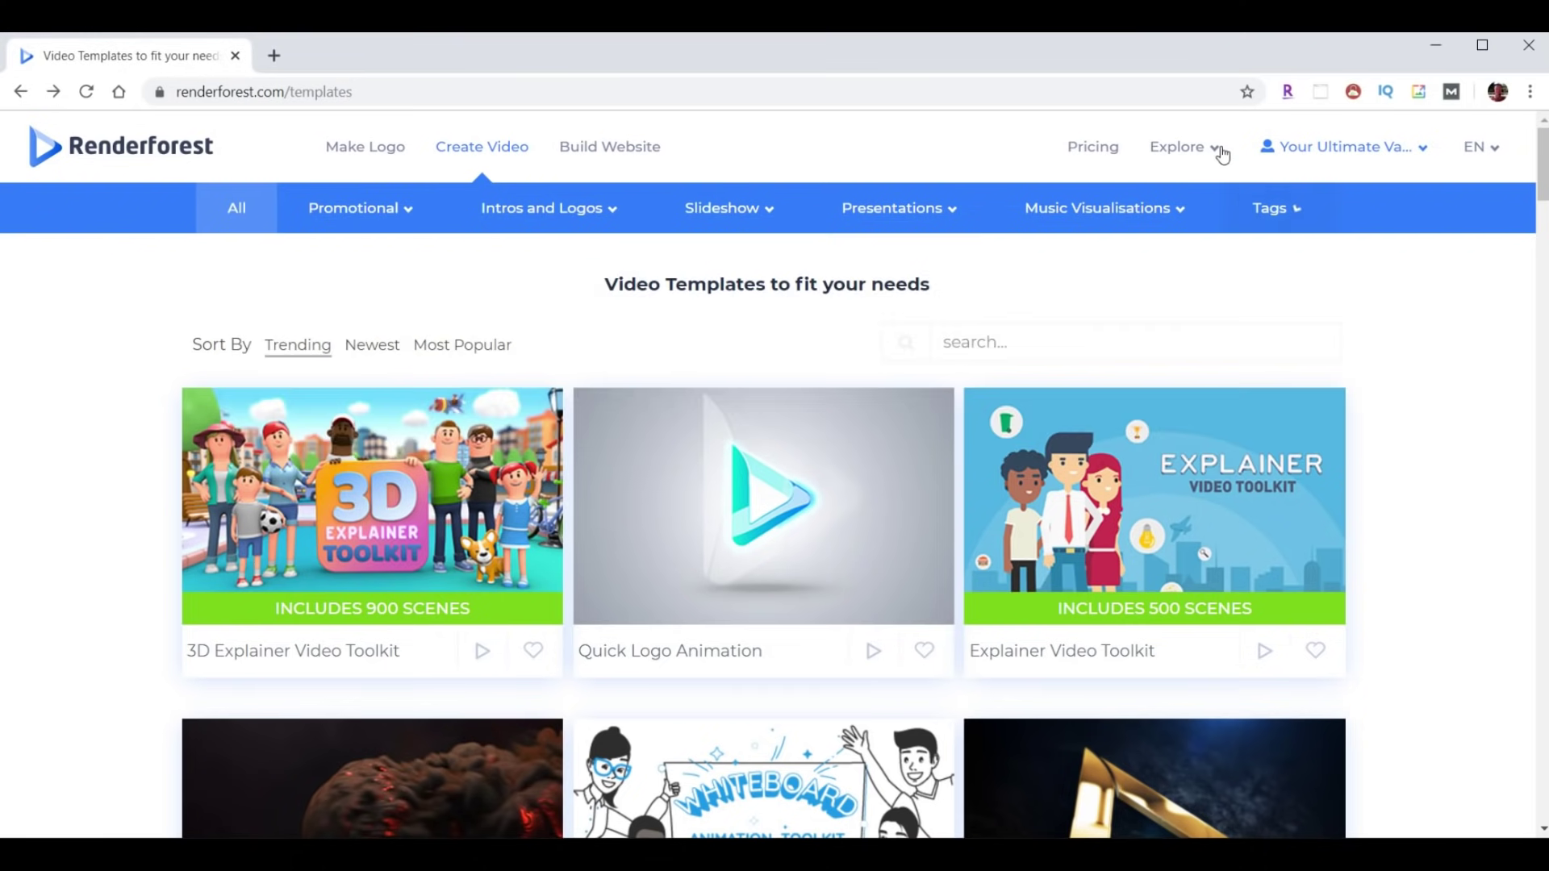
# Go to Explore > Intro Maker and start creating to reach the Intros and Logos templates.
pyautogui.click(1215, 150)
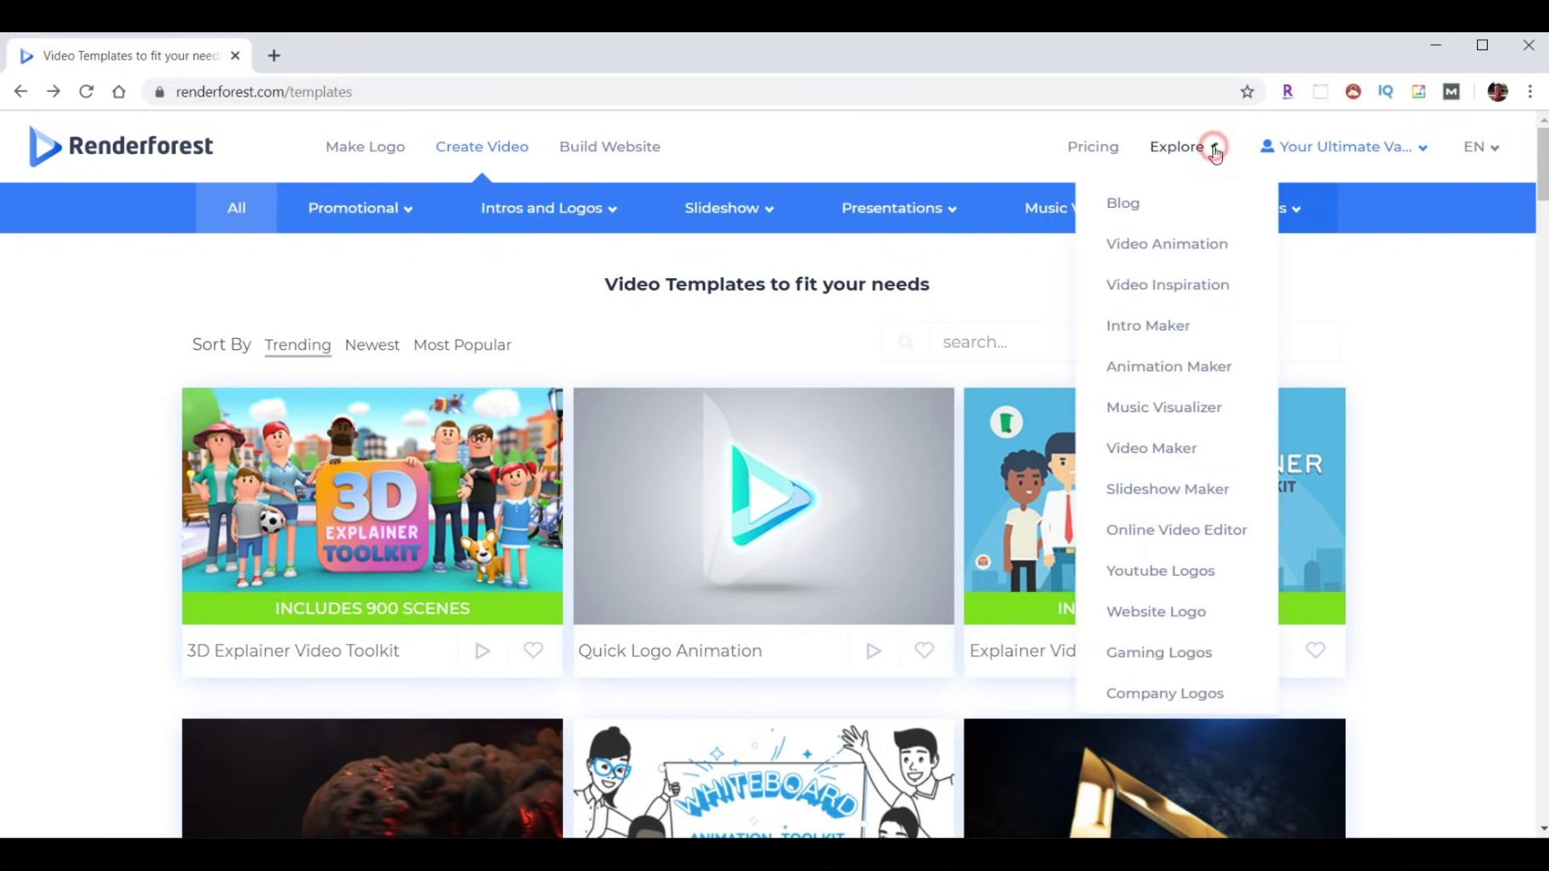
pyautogui.click(1155, 325)
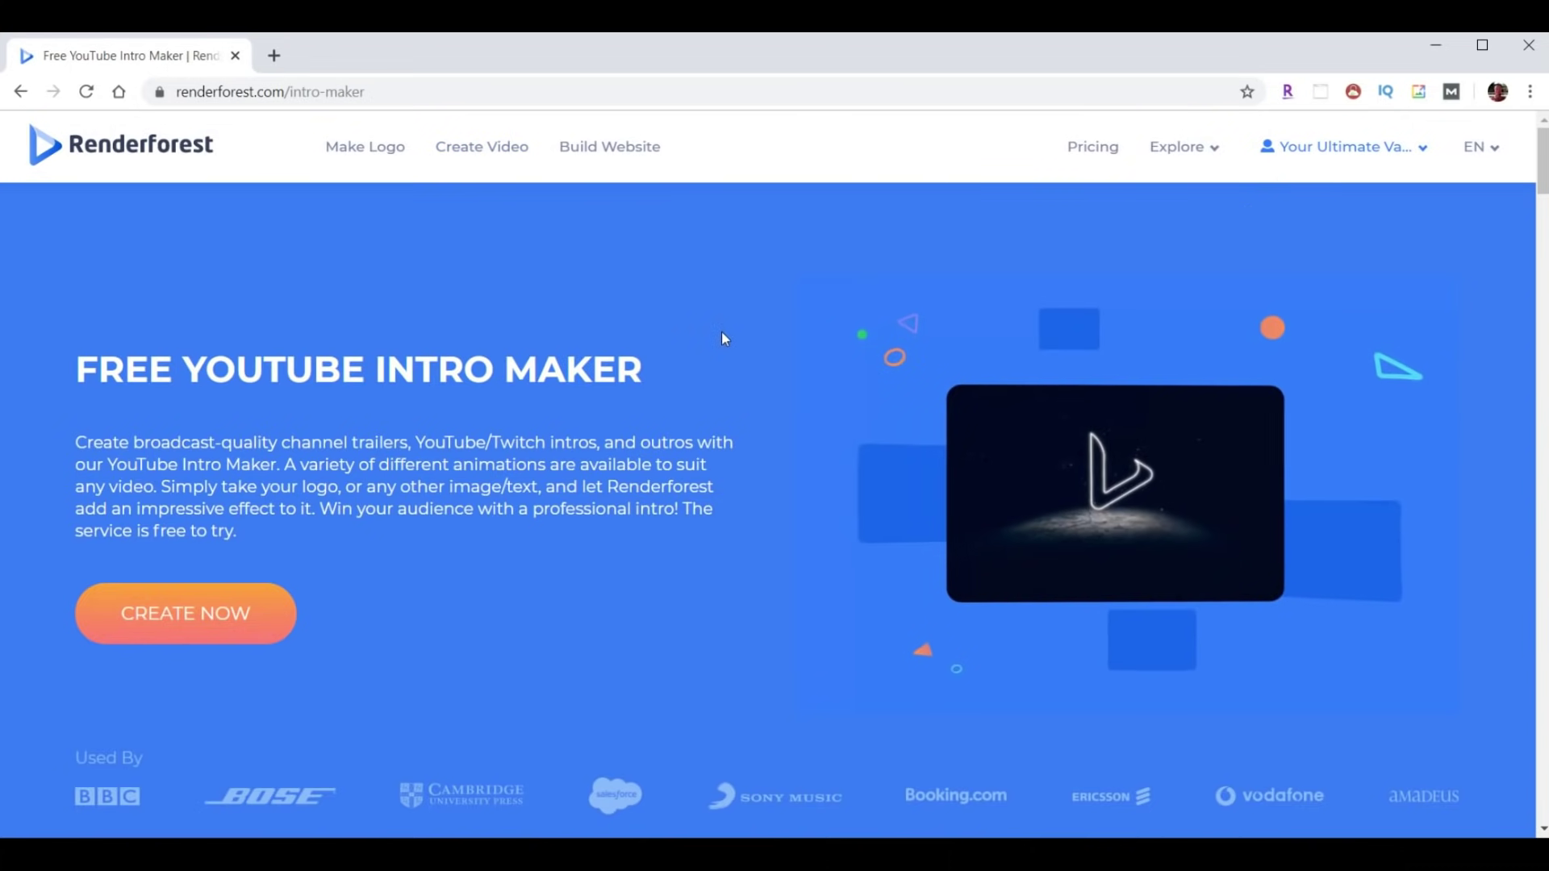
pyautogui.scroll(-1, 722, 328)
pyautogui.scroll(-8, 721, 332)
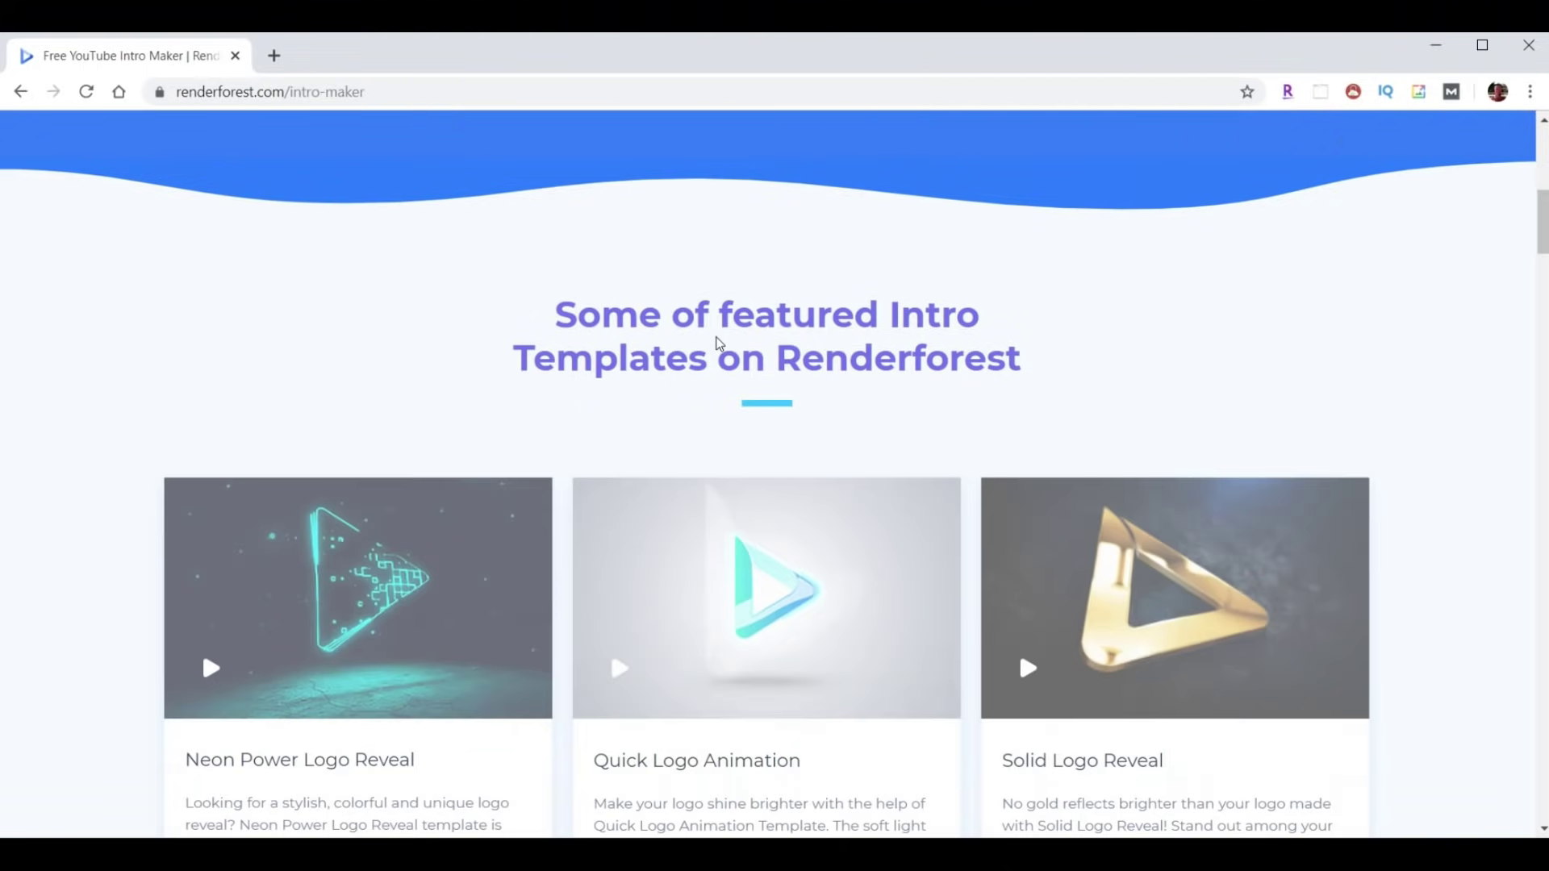
pyautogui.scroll(-5, 720, 346)
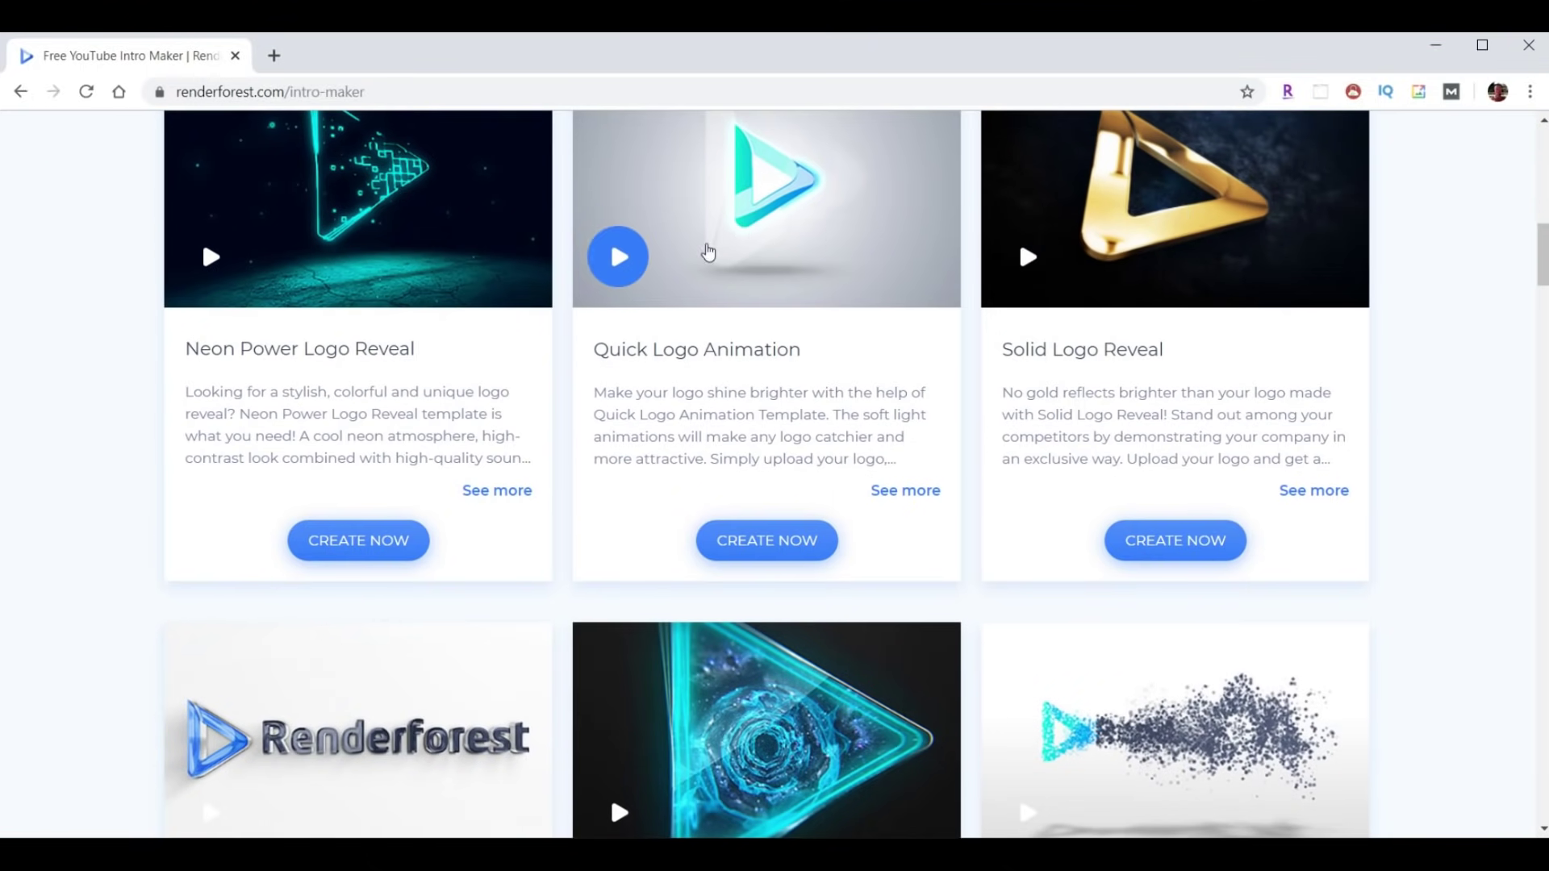
pyautogui.scroll(6, 763, 516)
pyautogui.scroll(-3, 766, 438)
pyautogui.scroll(10, 736, 291)
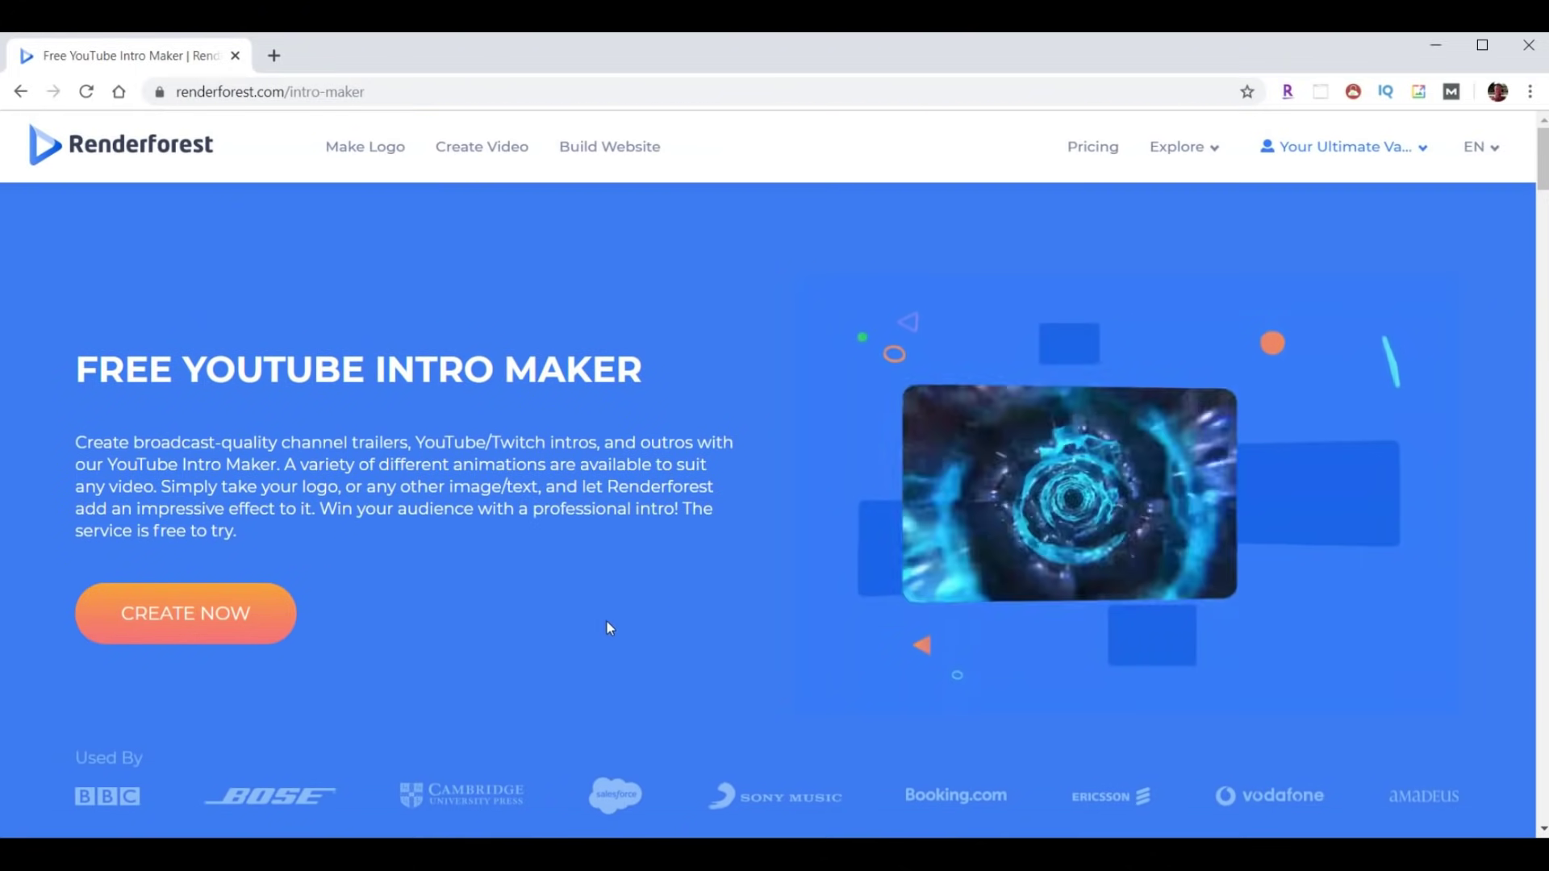
pyautogui.click(205, 615)
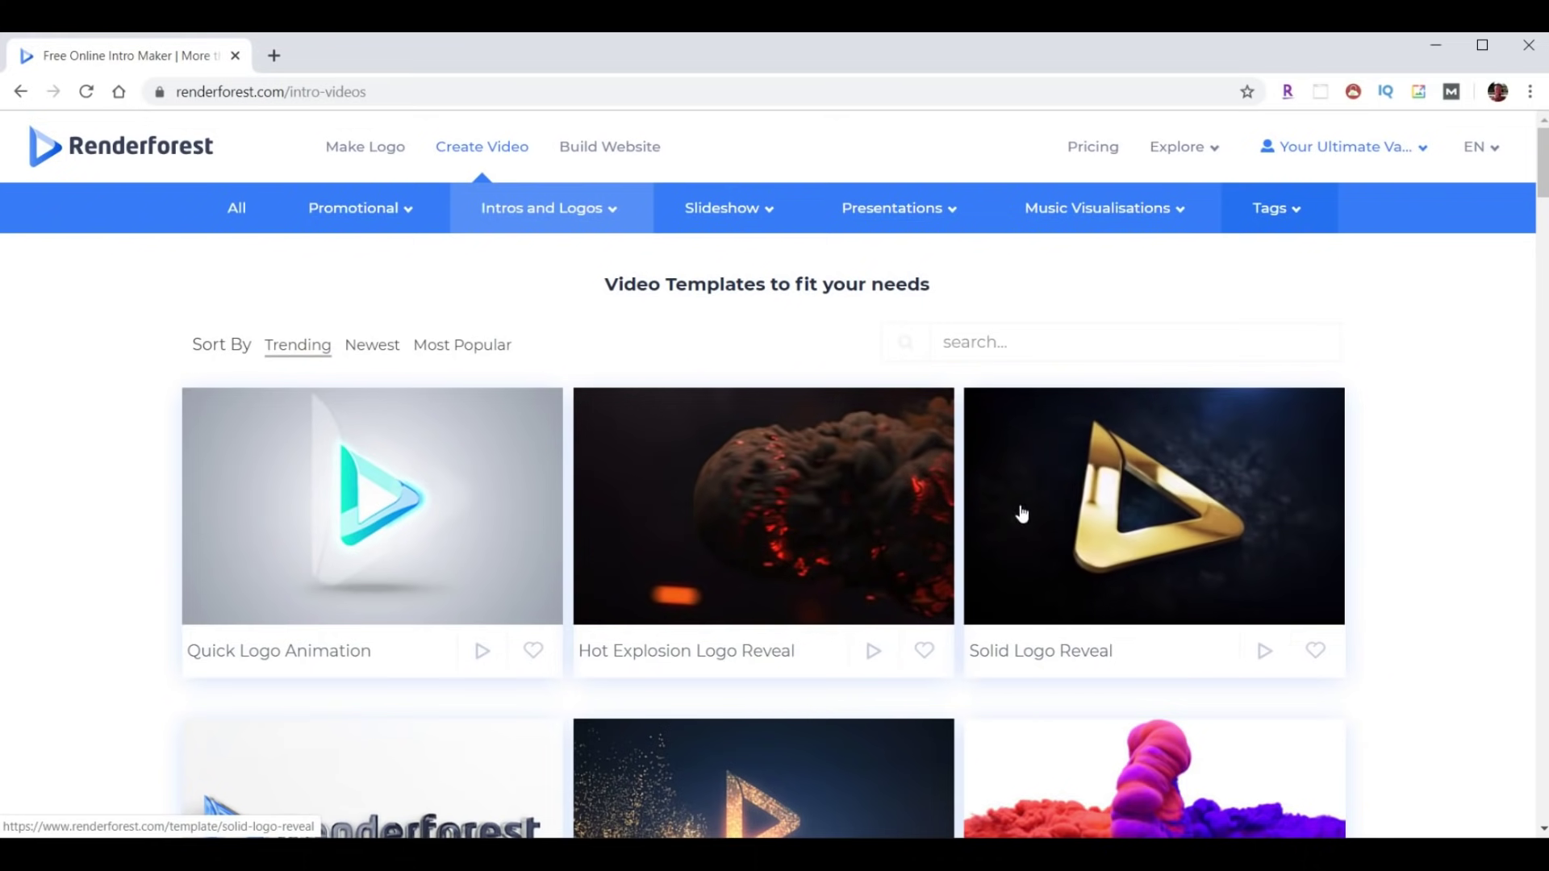
# Create a Hot Explosion Logo Reveal project and skip the editor tutorial.
pyautogui.click(838, 497)
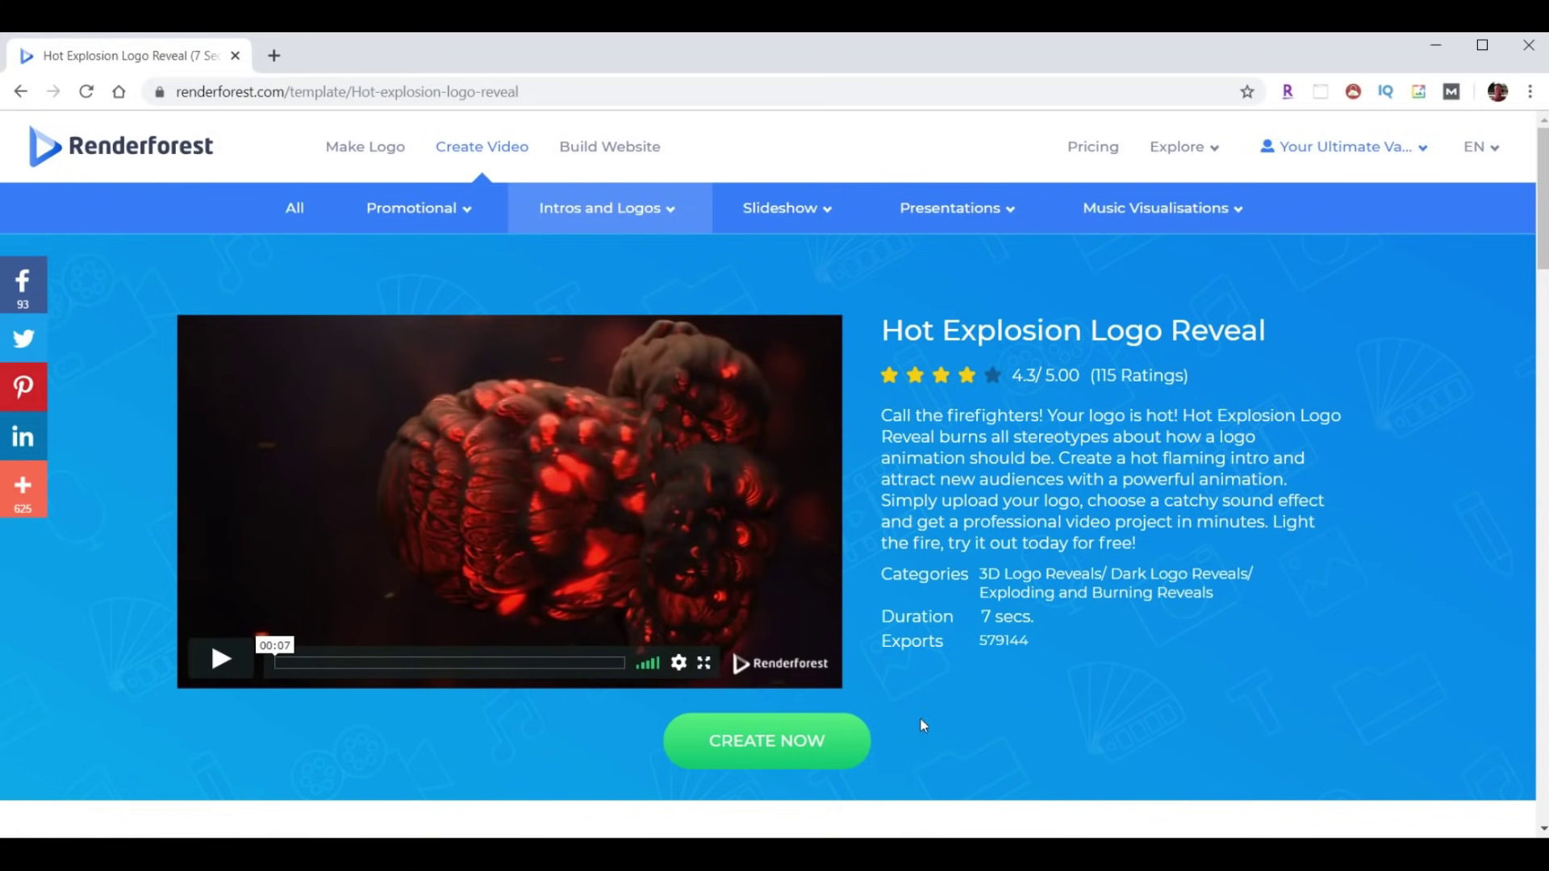
pyautogui.click(777, 739)
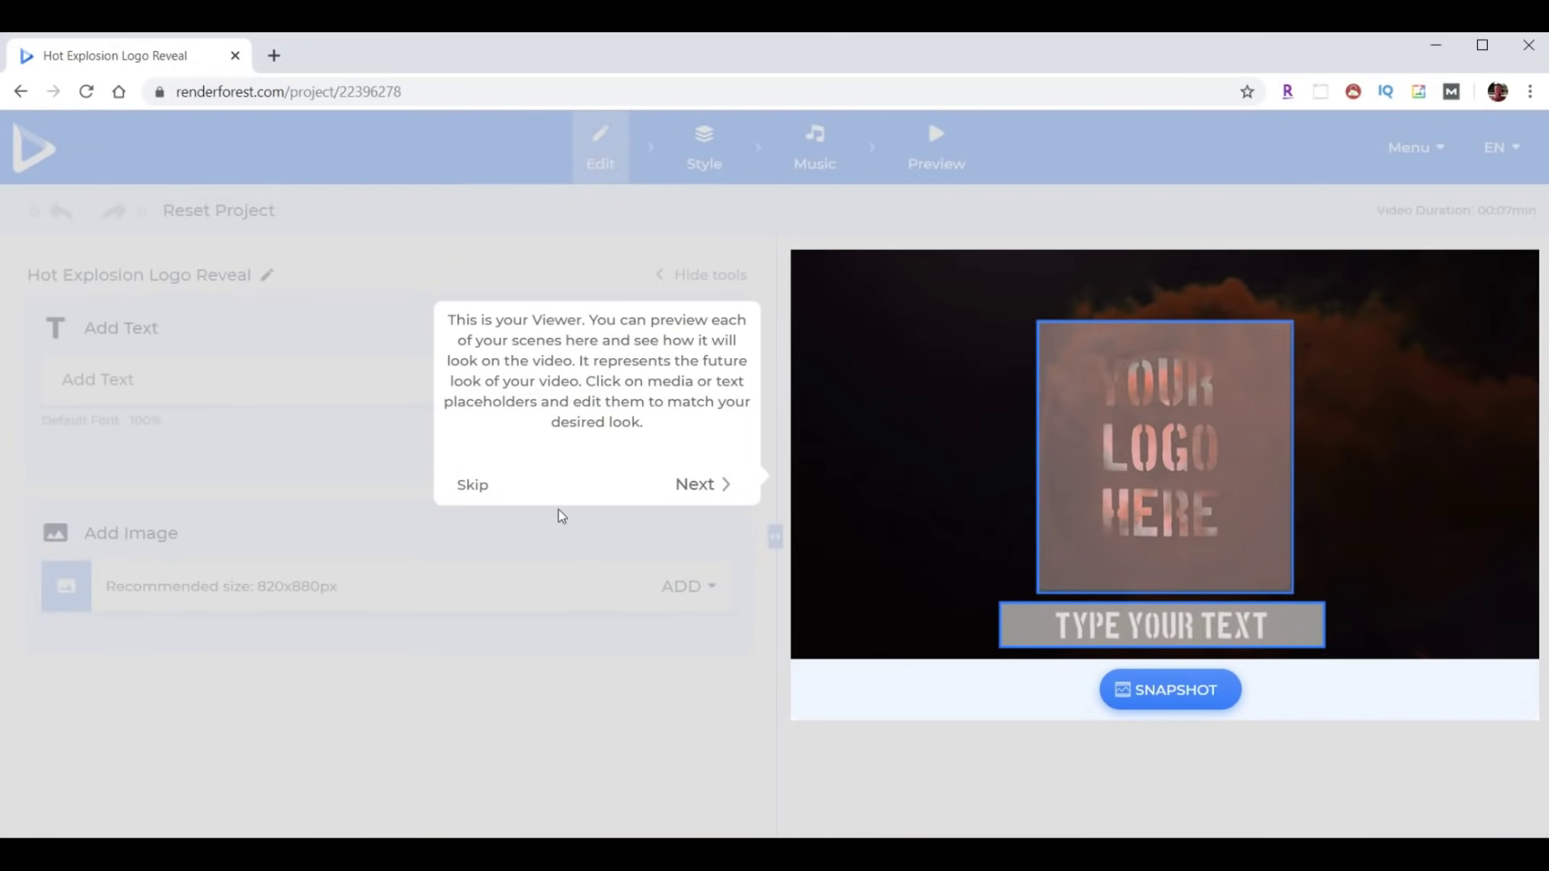
pyautogui.click(475, 485)
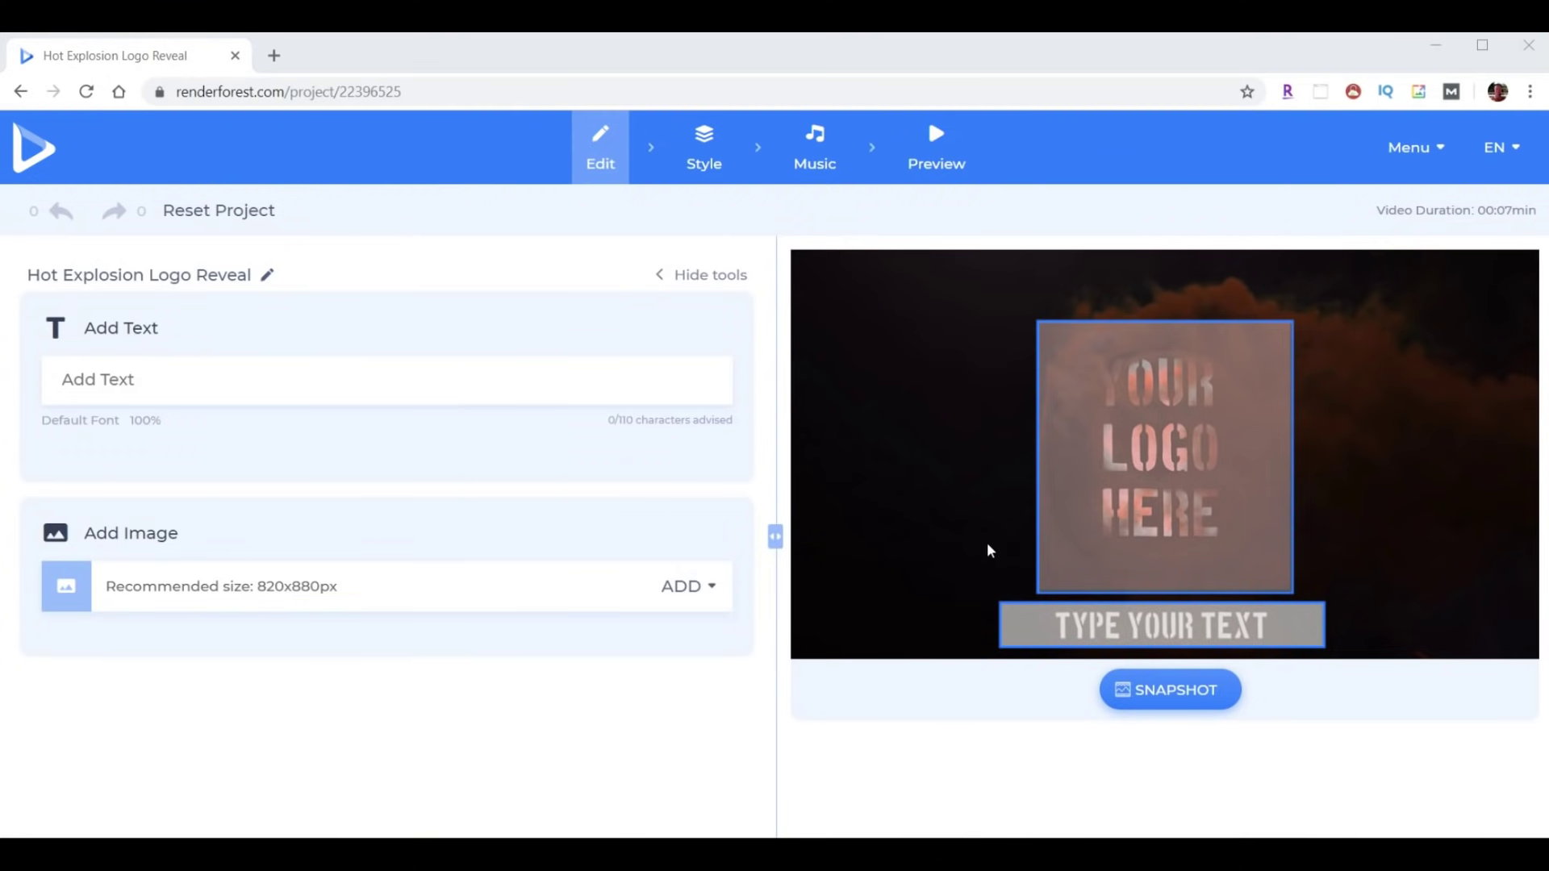
# Upload logo-yuv.png into the logo placeholder, adjust its zoom and confirm the crop.
pyautogui.click(1056, 445)
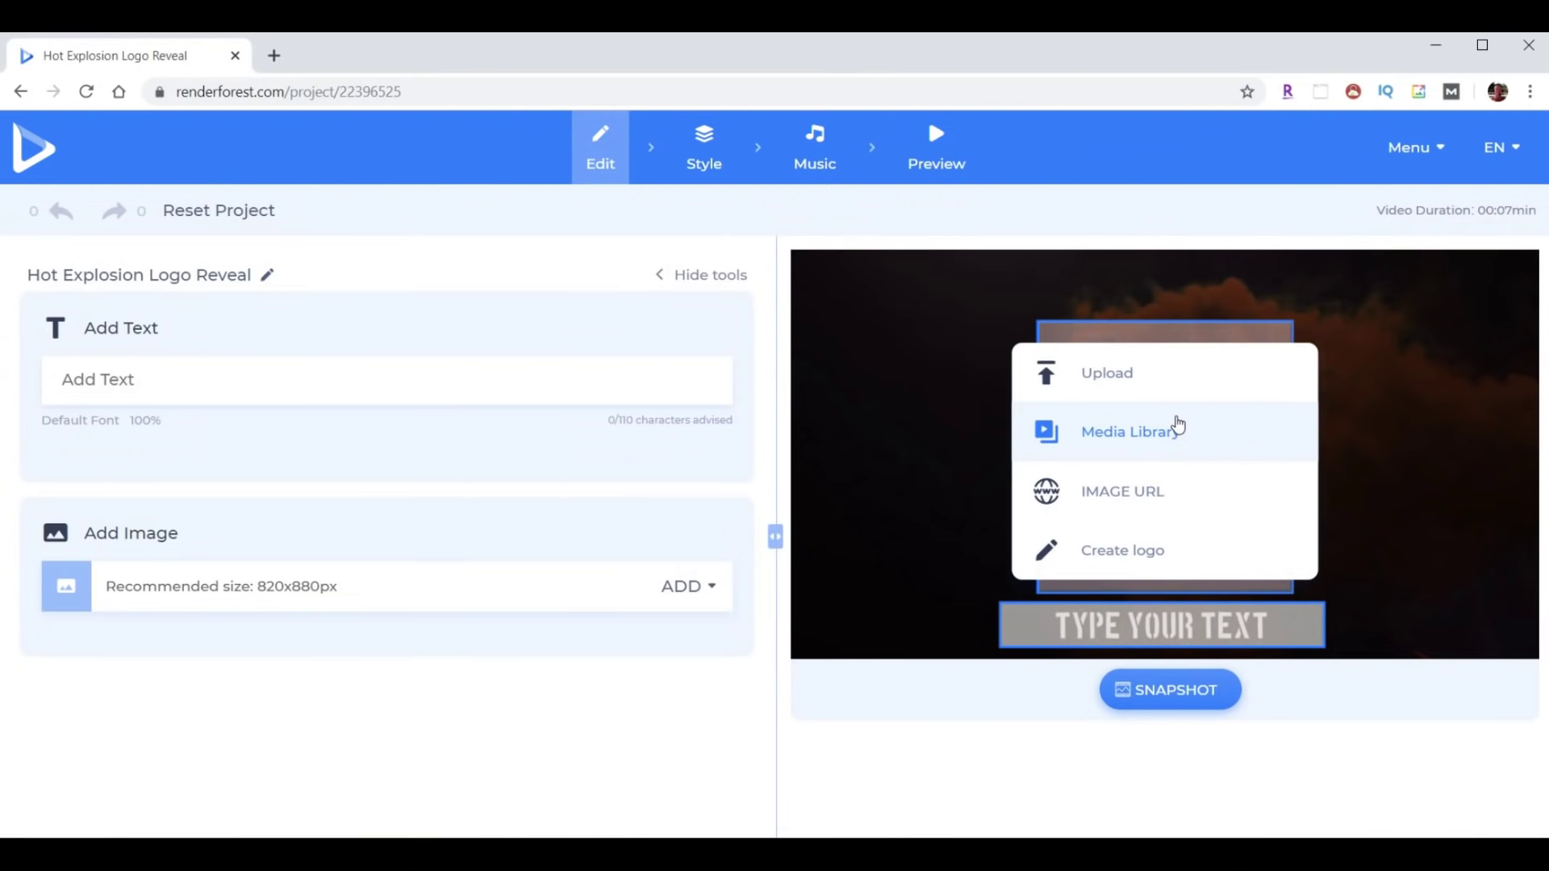
pyautogui.click(1115, 376)
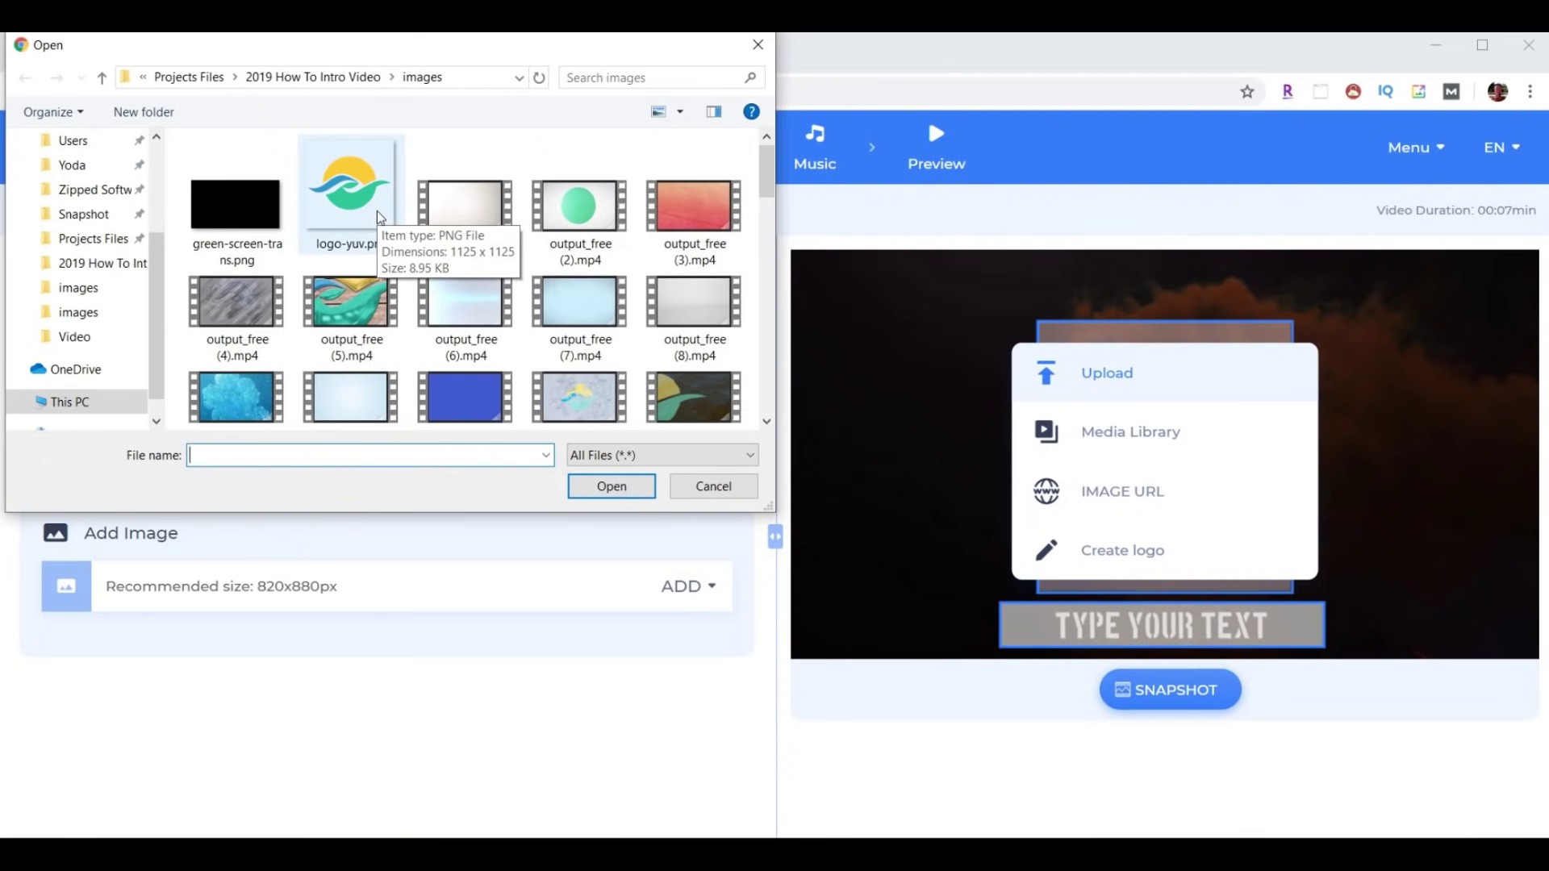
pyautogui.click(380, 211)
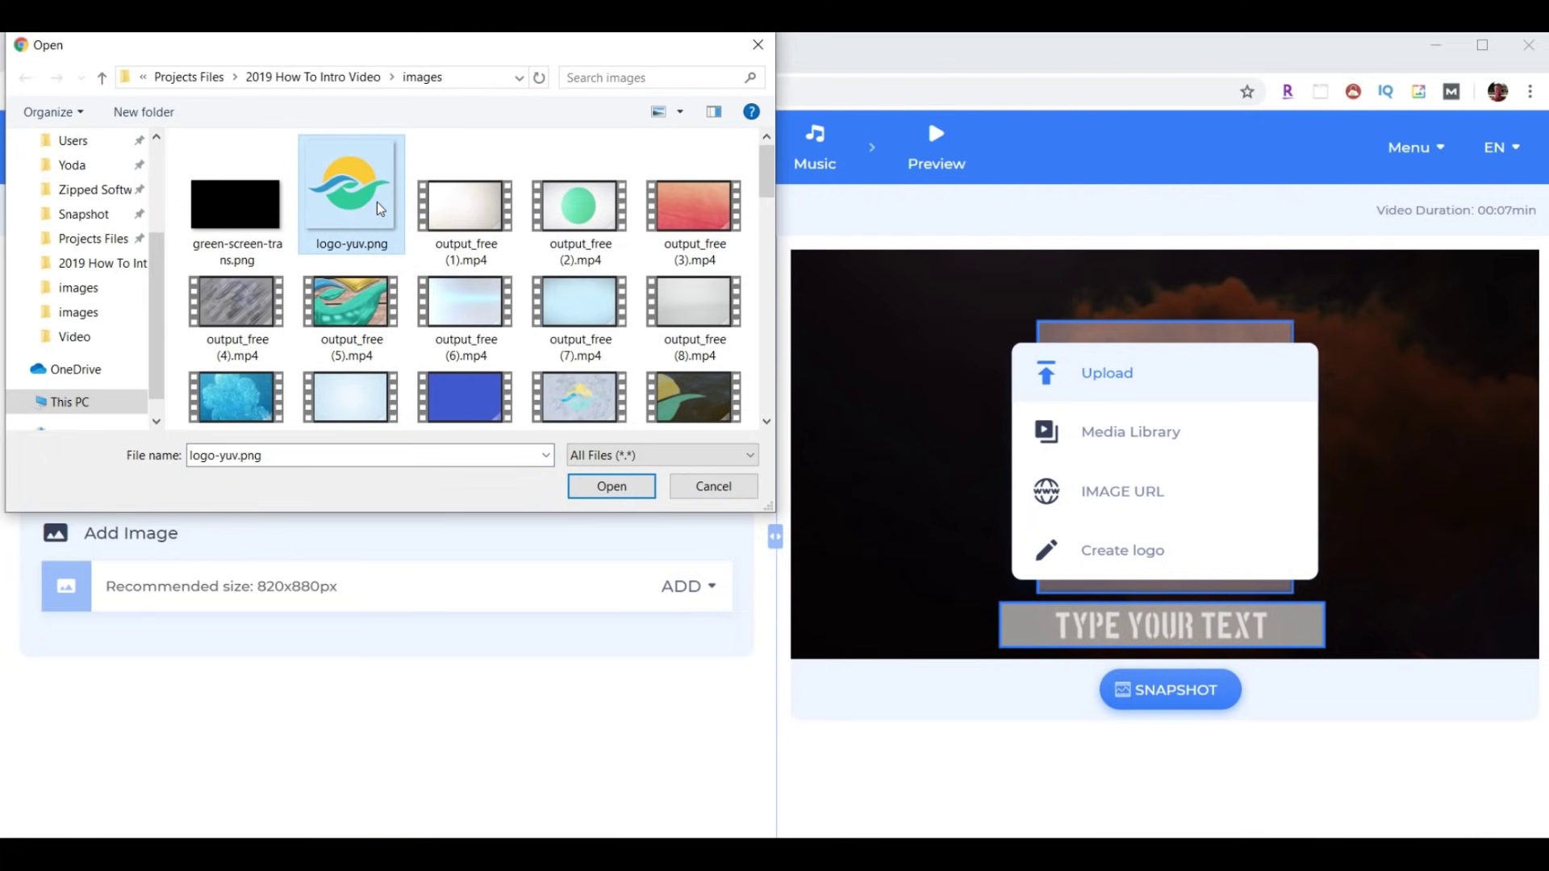
pyautogui.click(607, 486)
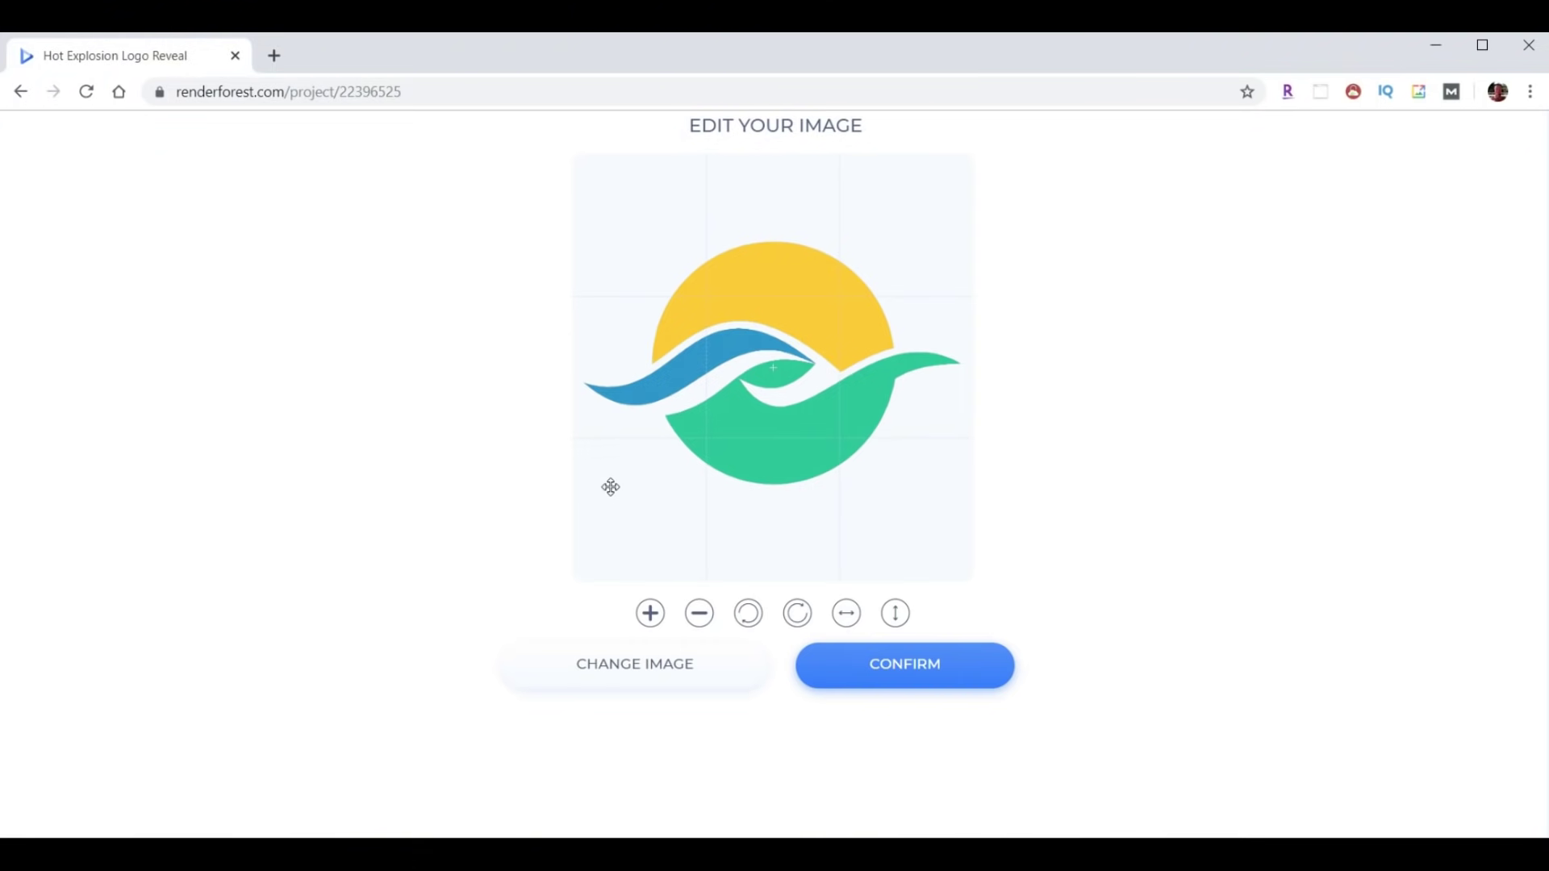
pyautogui.click(650, 613)
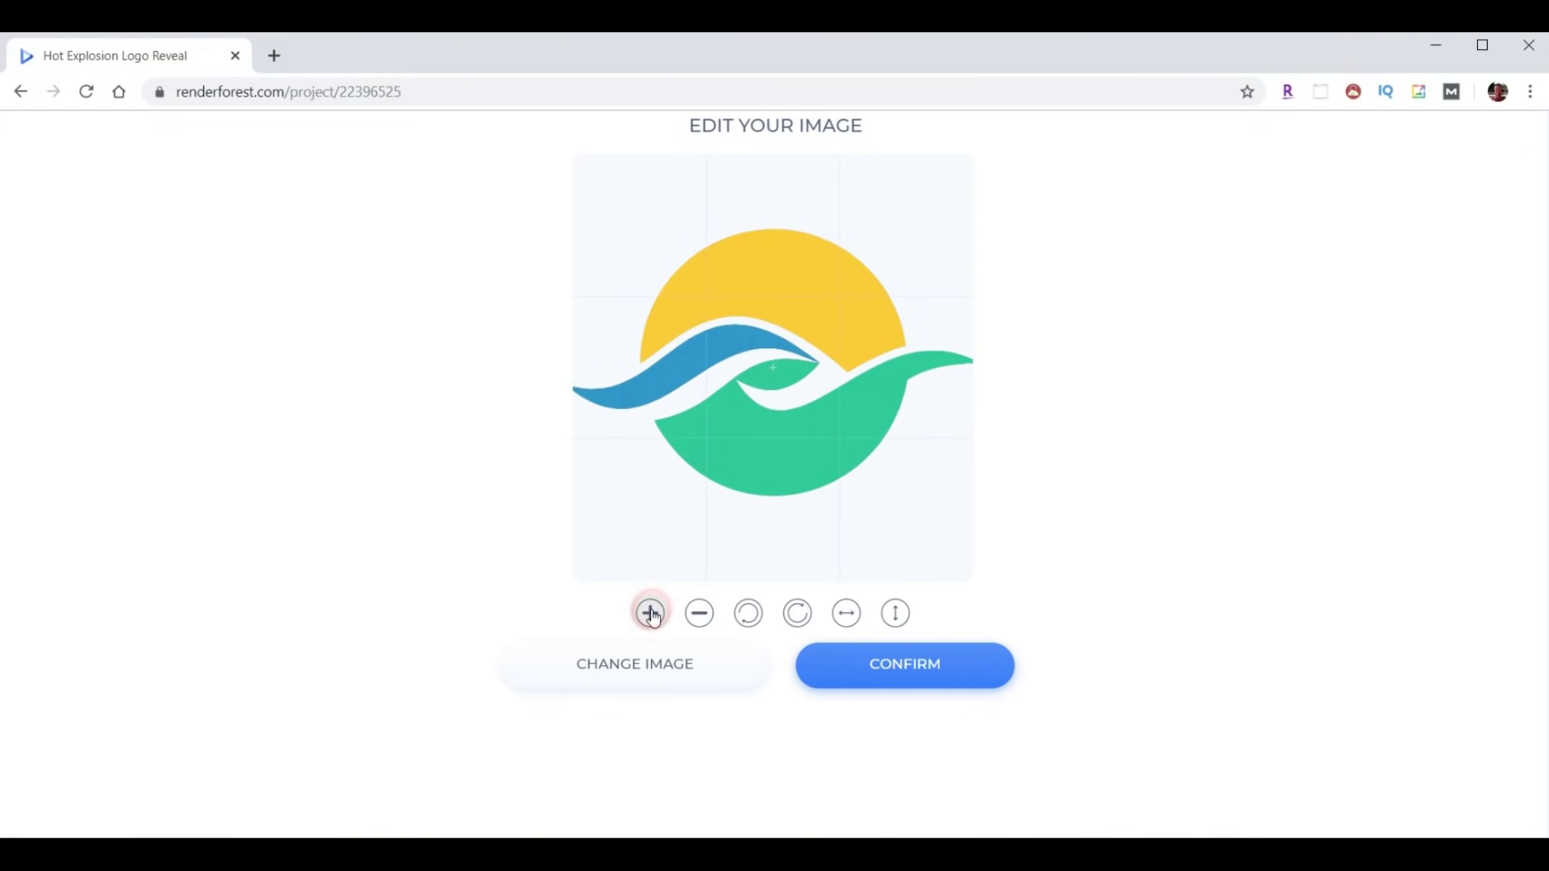
pyautogui.click(699, 613)
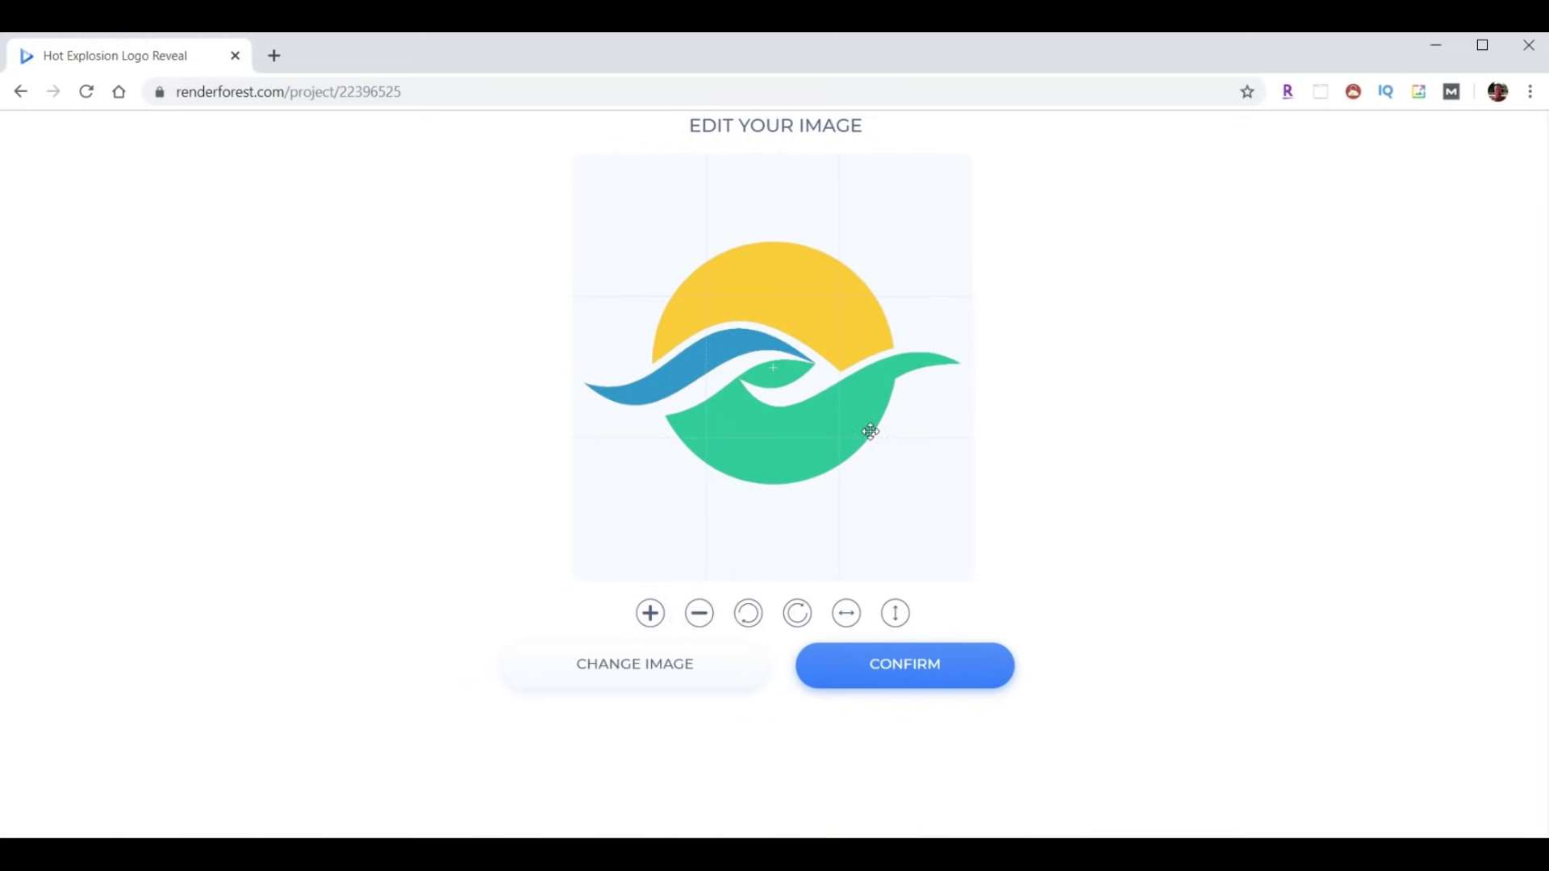
pyautogui.click(927, 675)
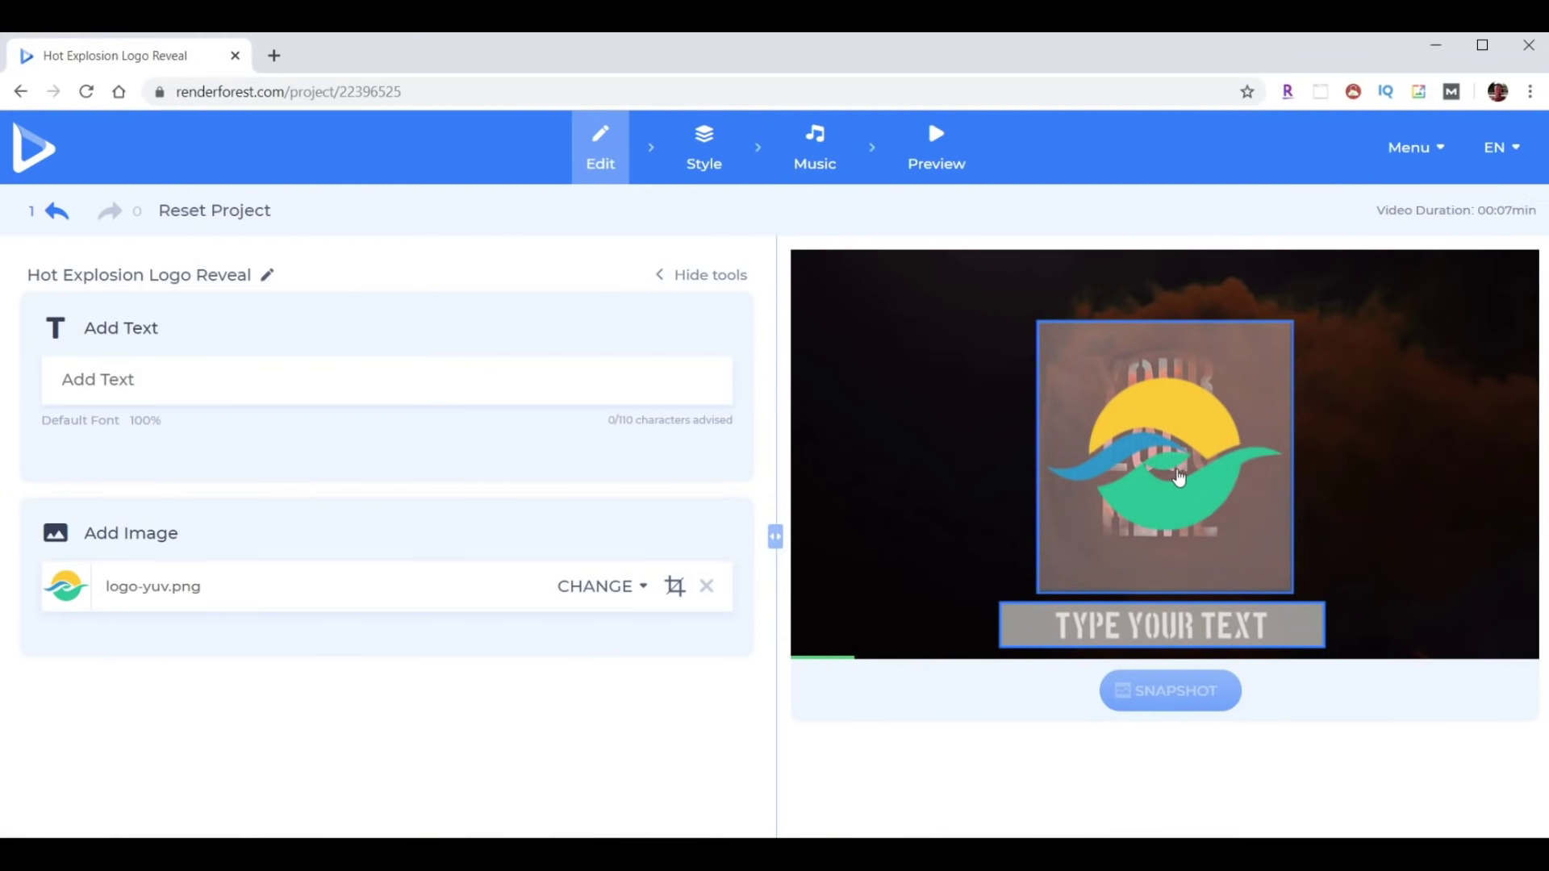
# Enter 'Your Ultimate Vacation' as the intro text and go to the Preview page.
pyautogui.click(184, 382)
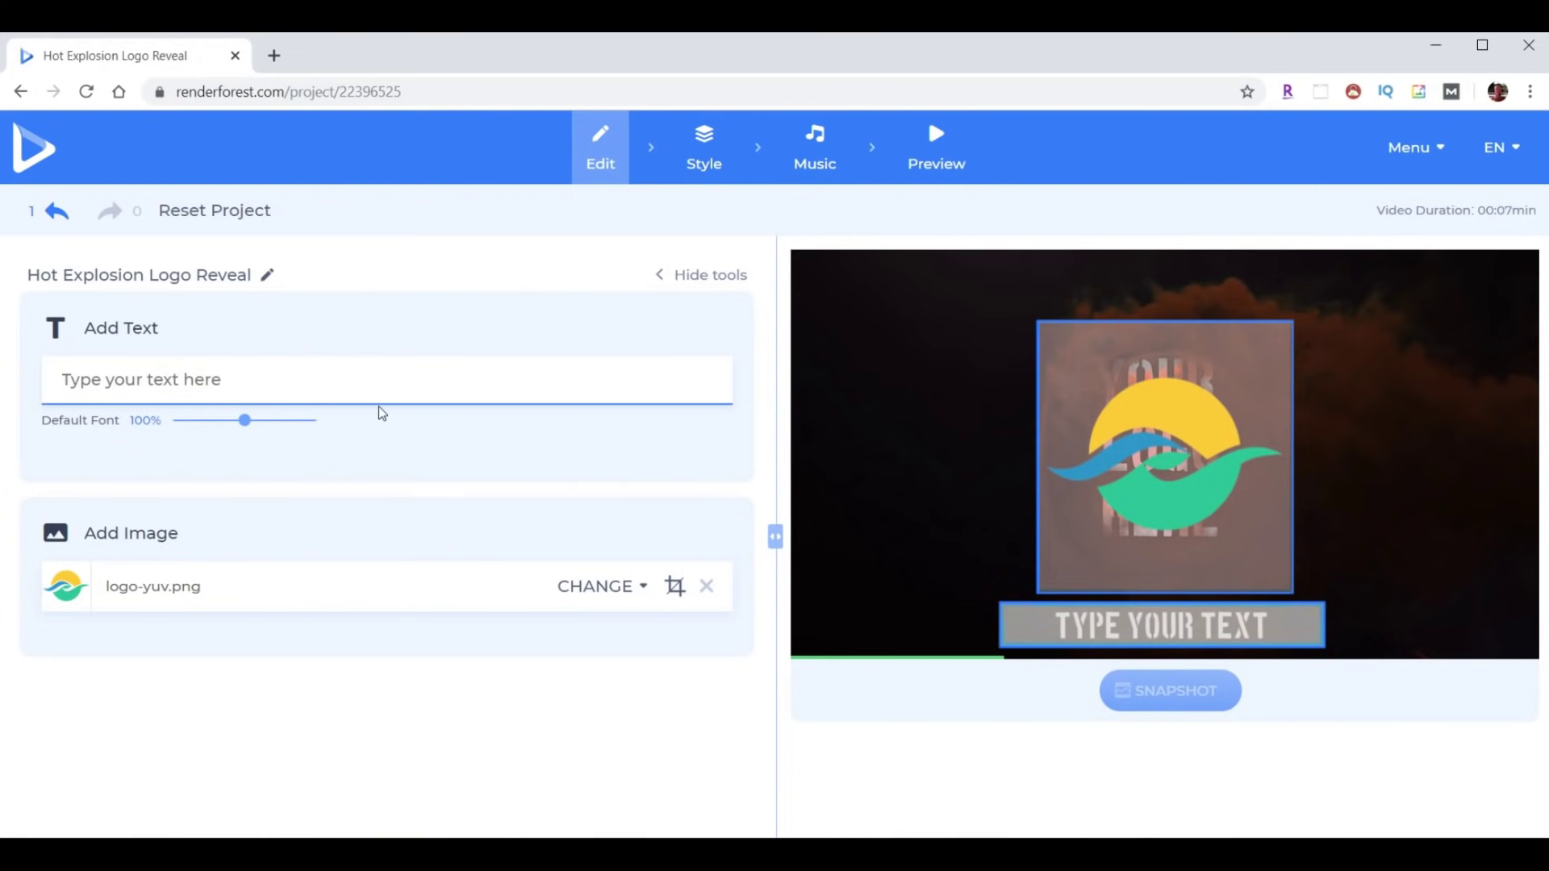
pyautogui.write('Your U')
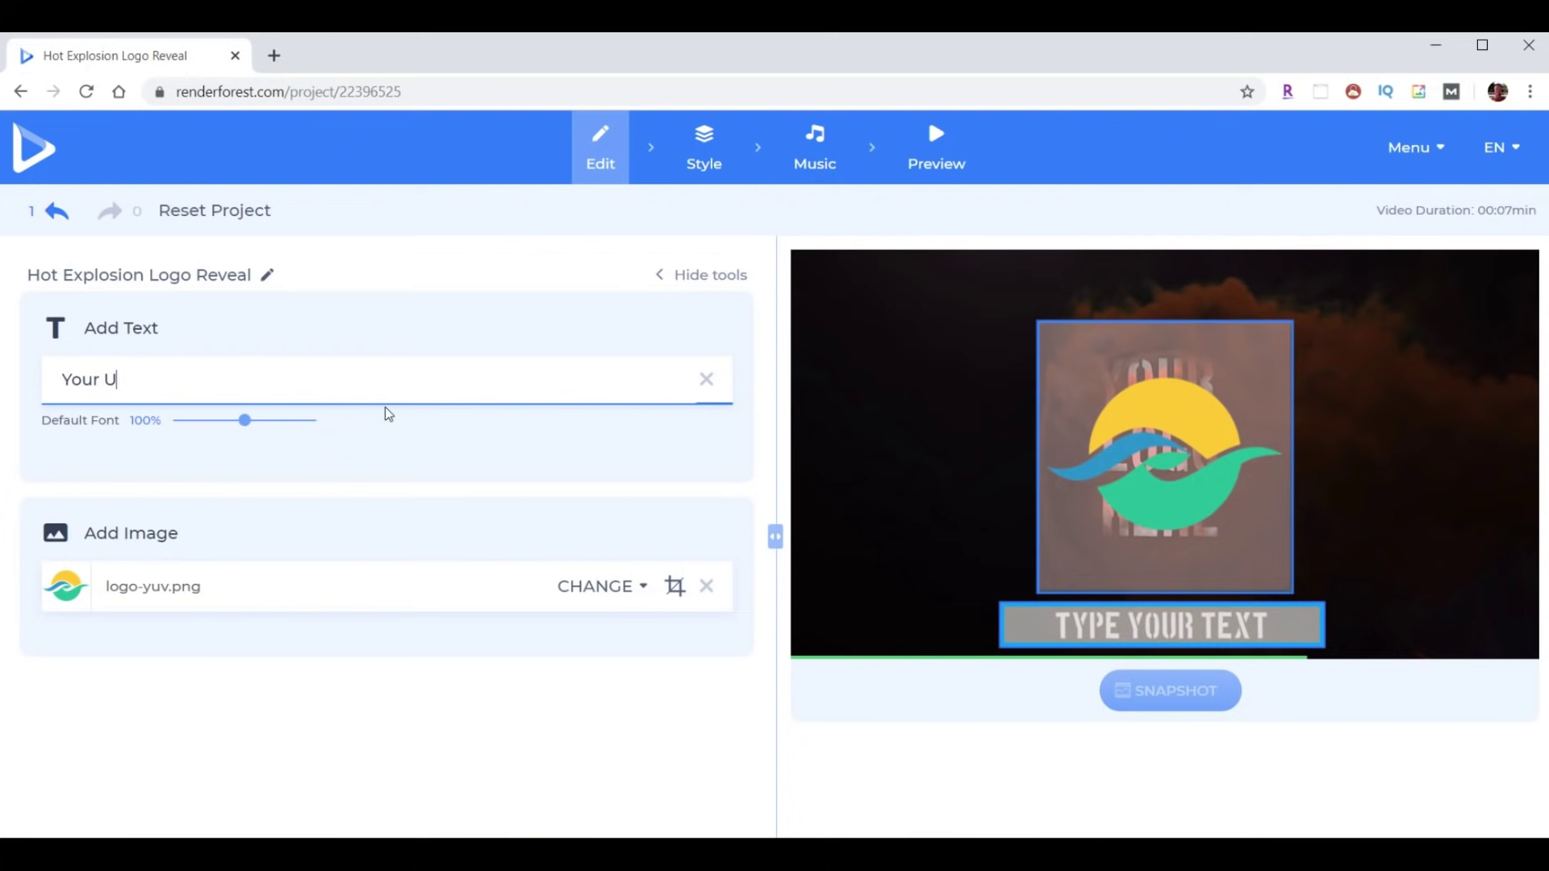
pyautogui.write('l')
pyautogui.write('timate Vacation')
pyautogui.click(388, 414)
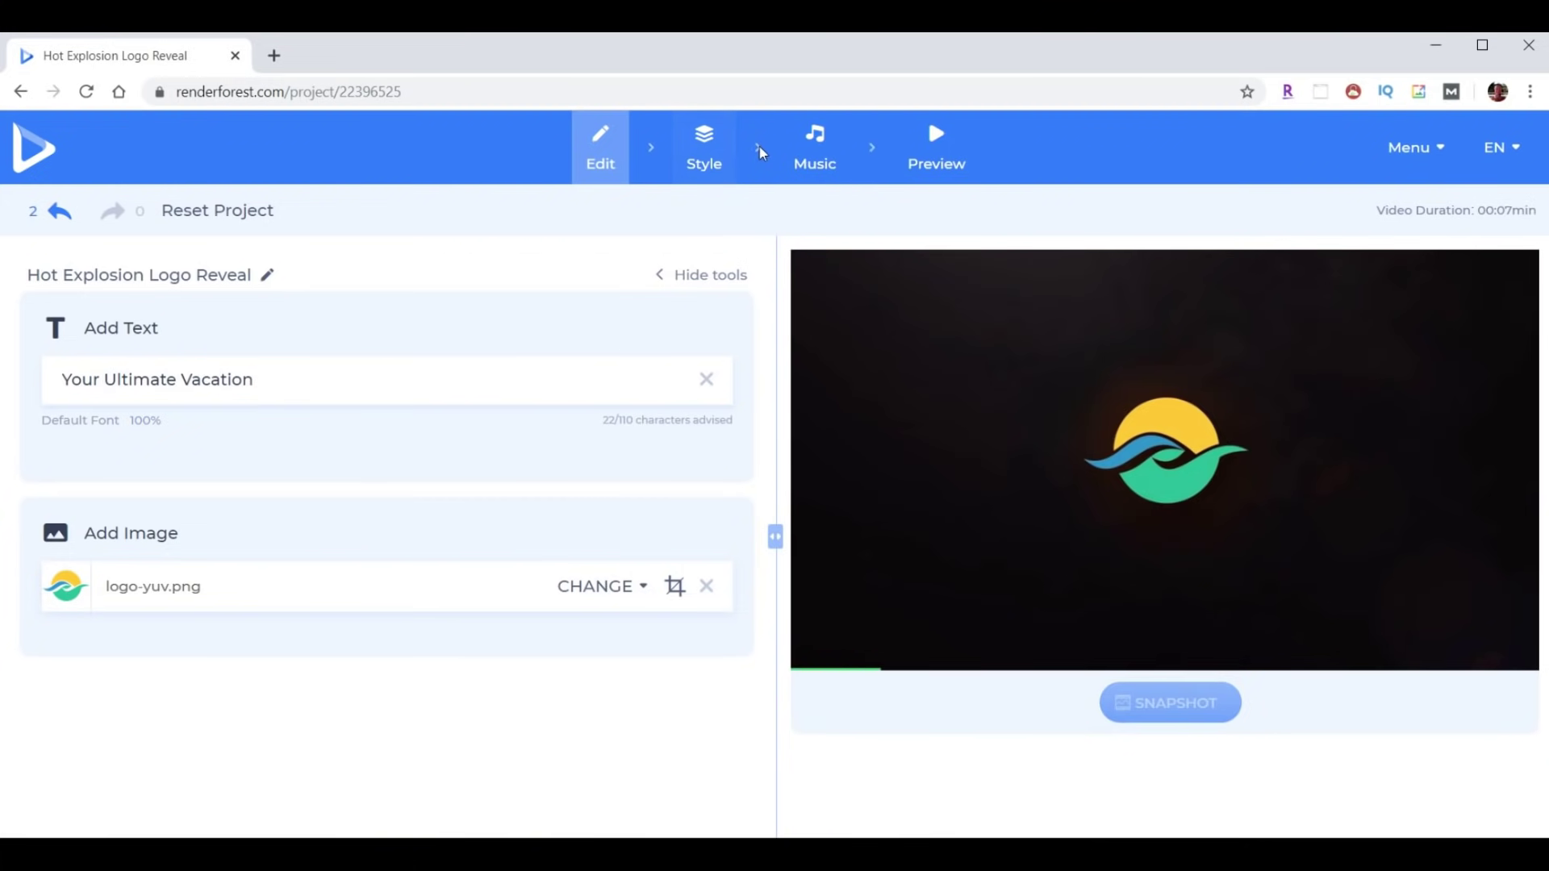
pyautogui.click(940, 160)
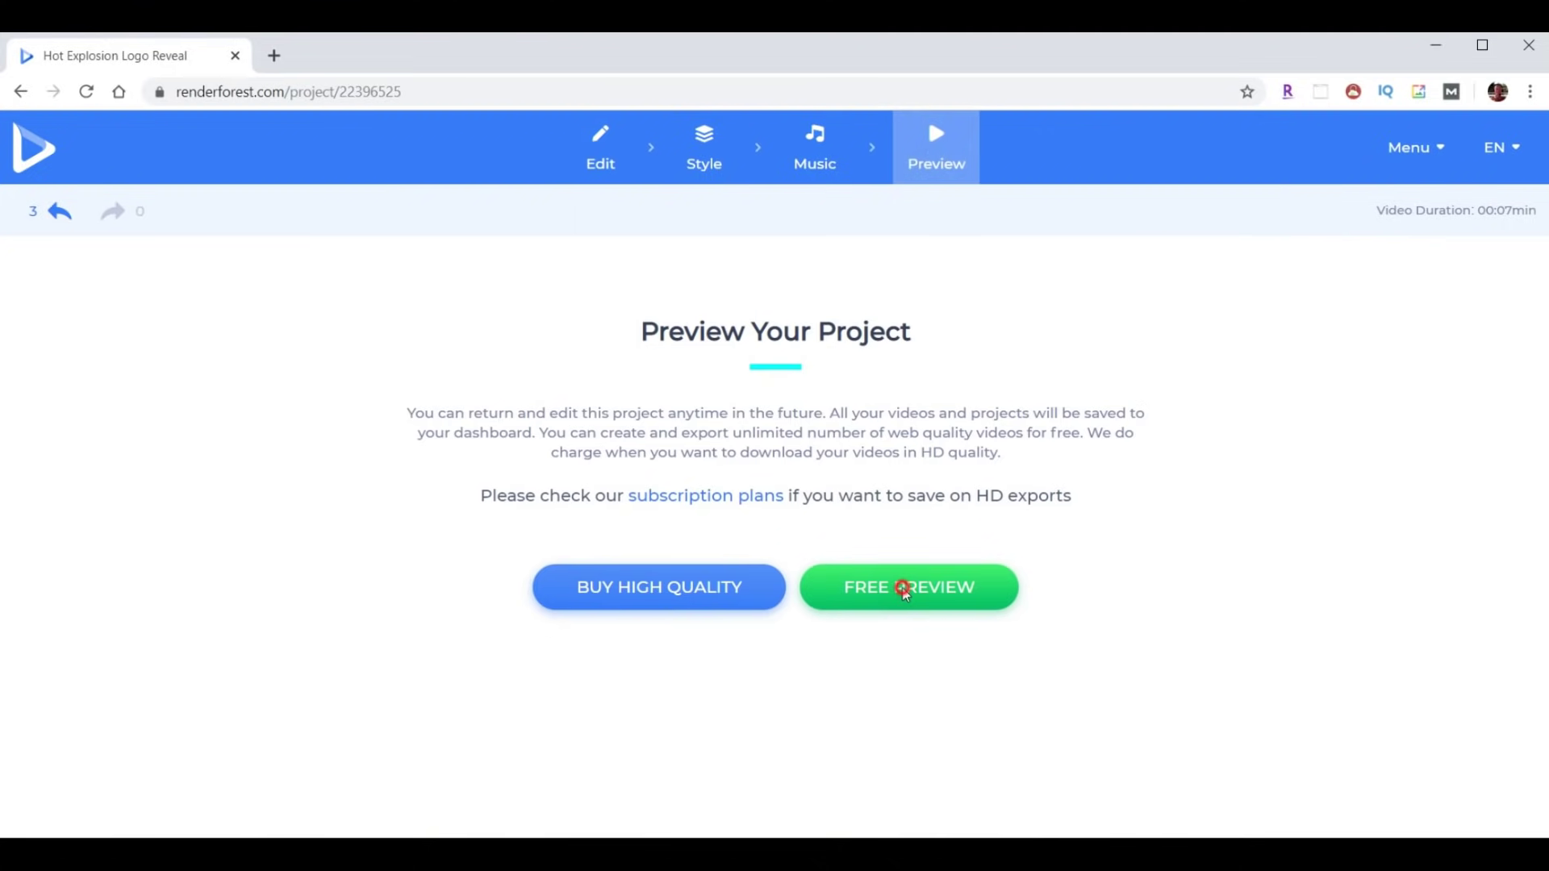
# Render the free web-quality preview and play it through to the end.
pyautogui.click(905, 587)
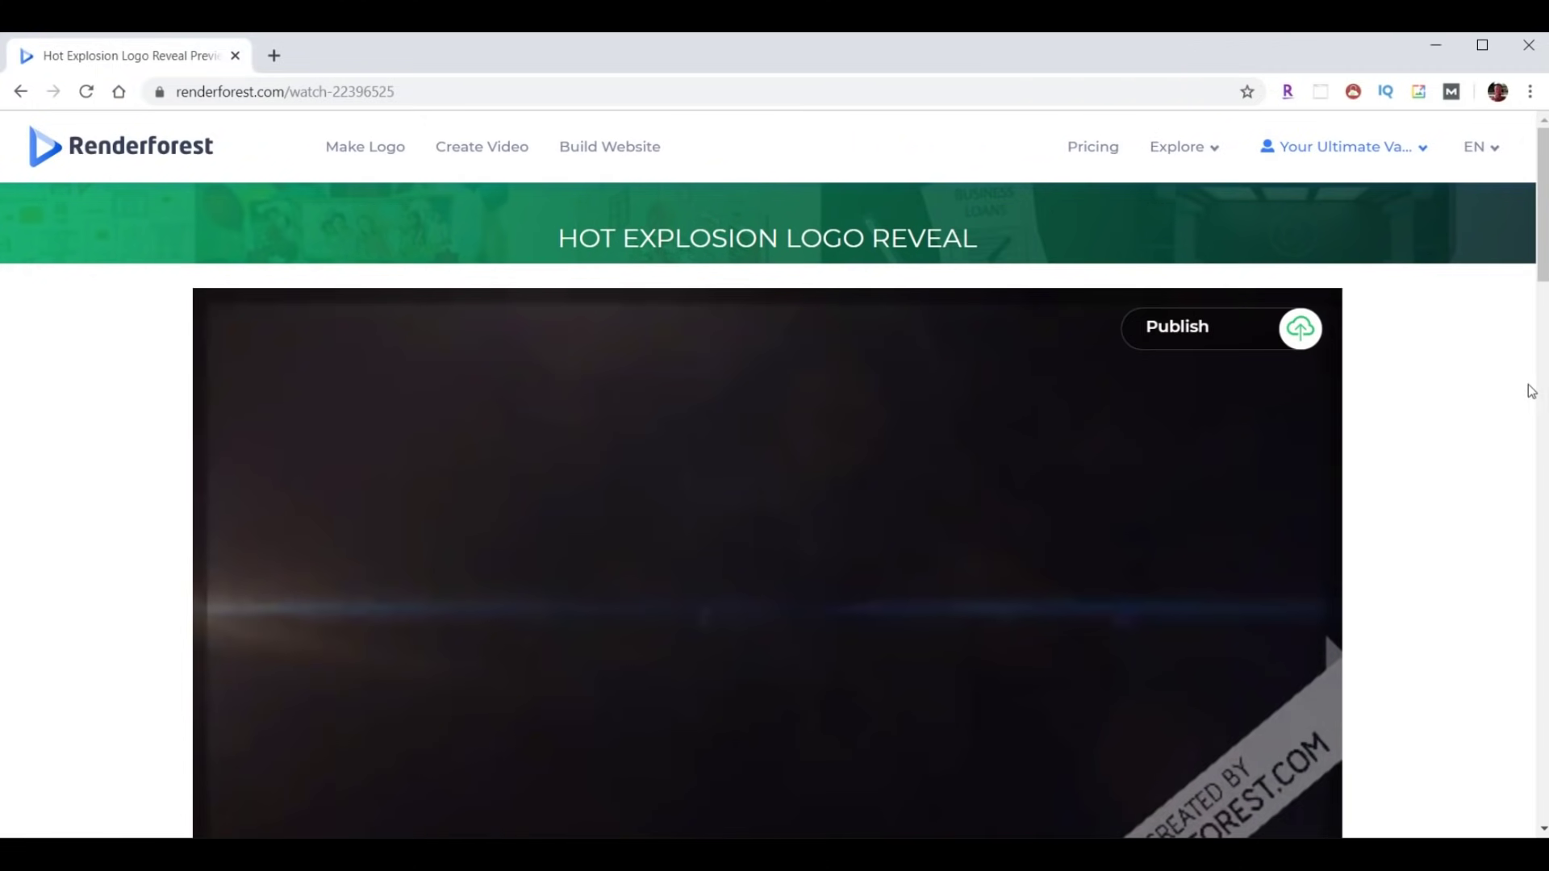
pyautogui.scroll(-1, 1495, 396)
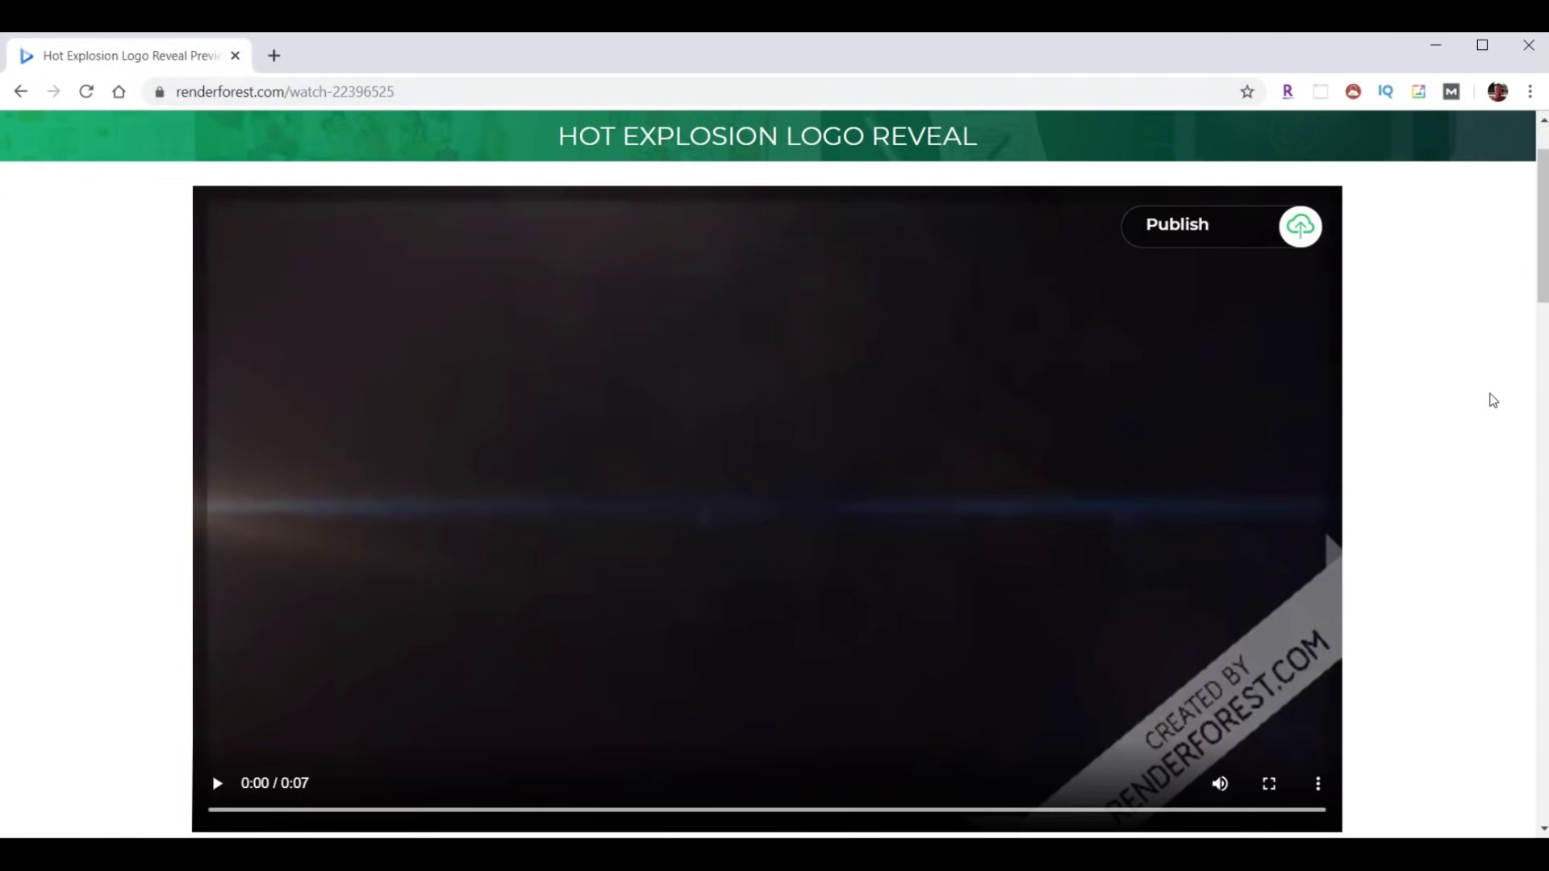
pyautogui.click(216, 783)
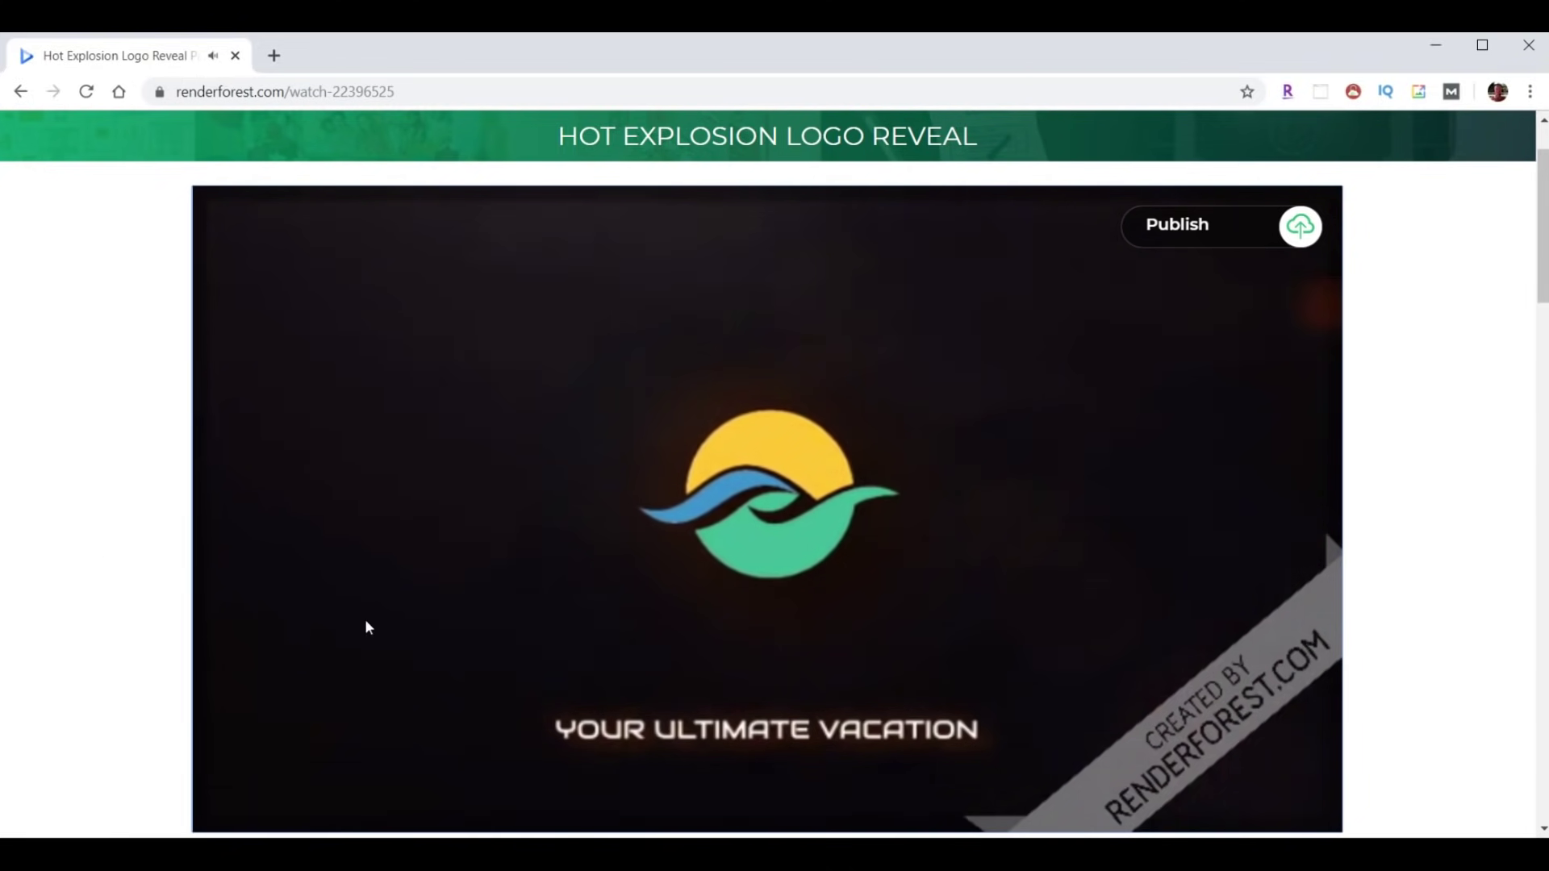
pyautogui.moveTo(842, 666)
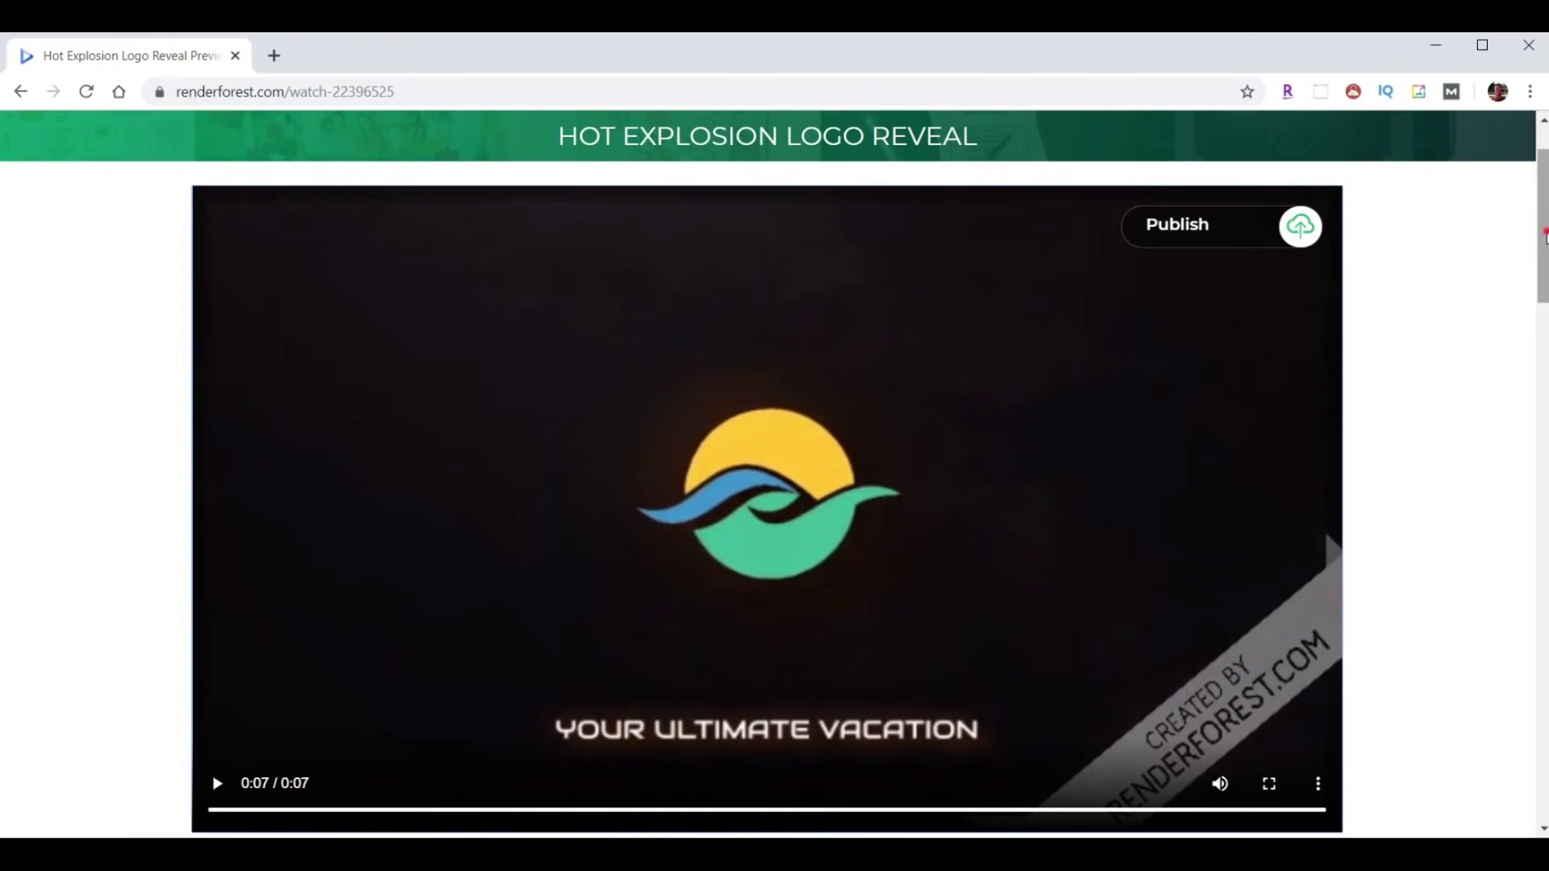
# Download the Hot Explosion Logo Reveal preview from My Videos as output_free.mp4.
pyautogui.scroll(-1, 1540, 238)
pyautogui.scroll(3, 1151, 355)
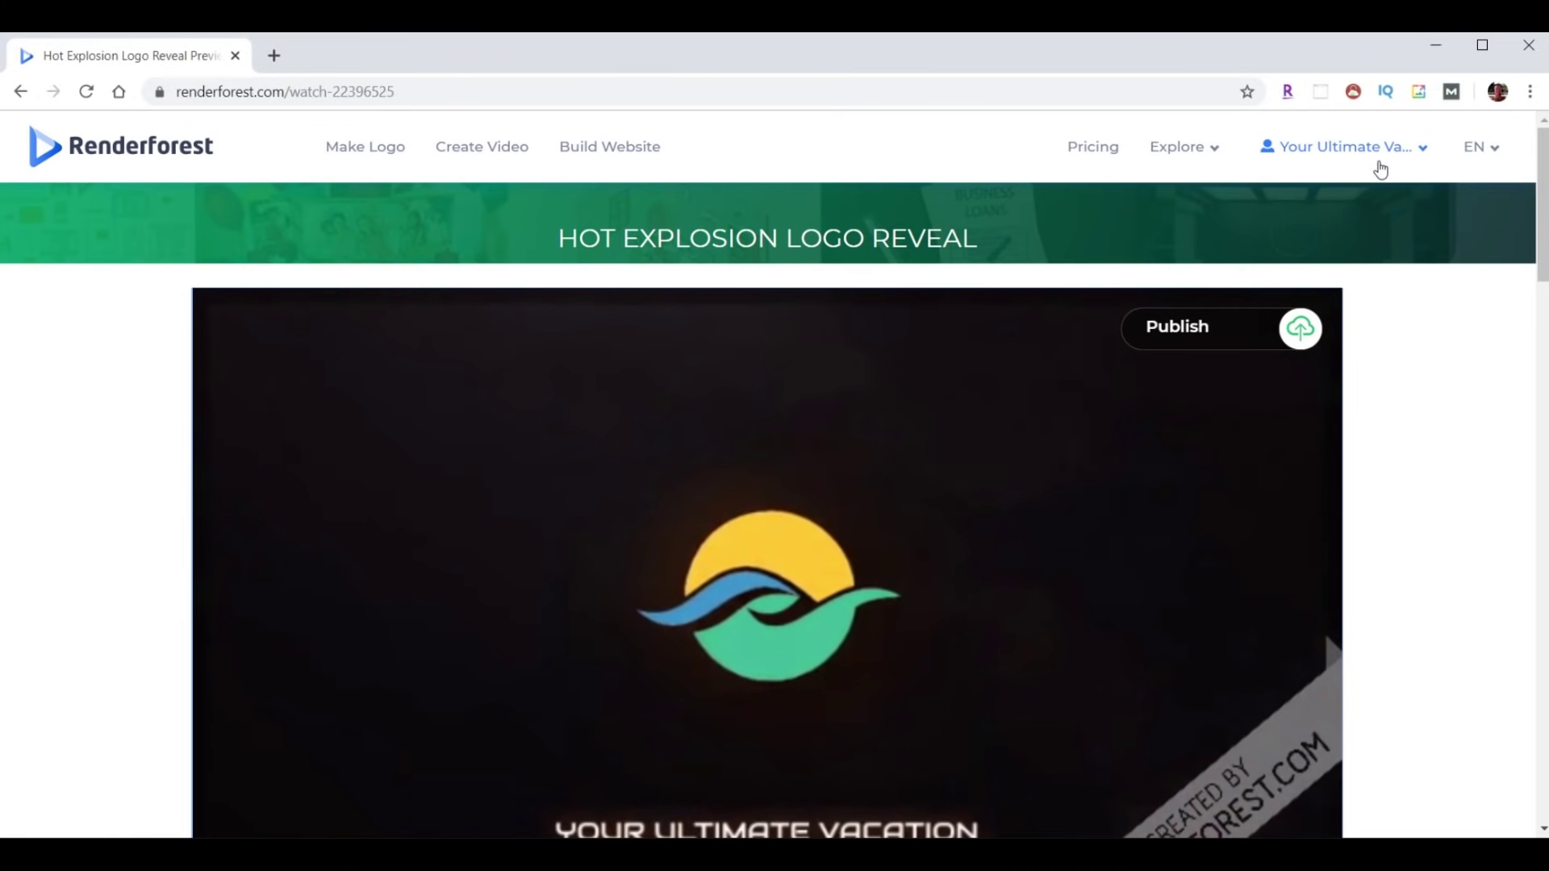
pyautogui.click(1426, 151)
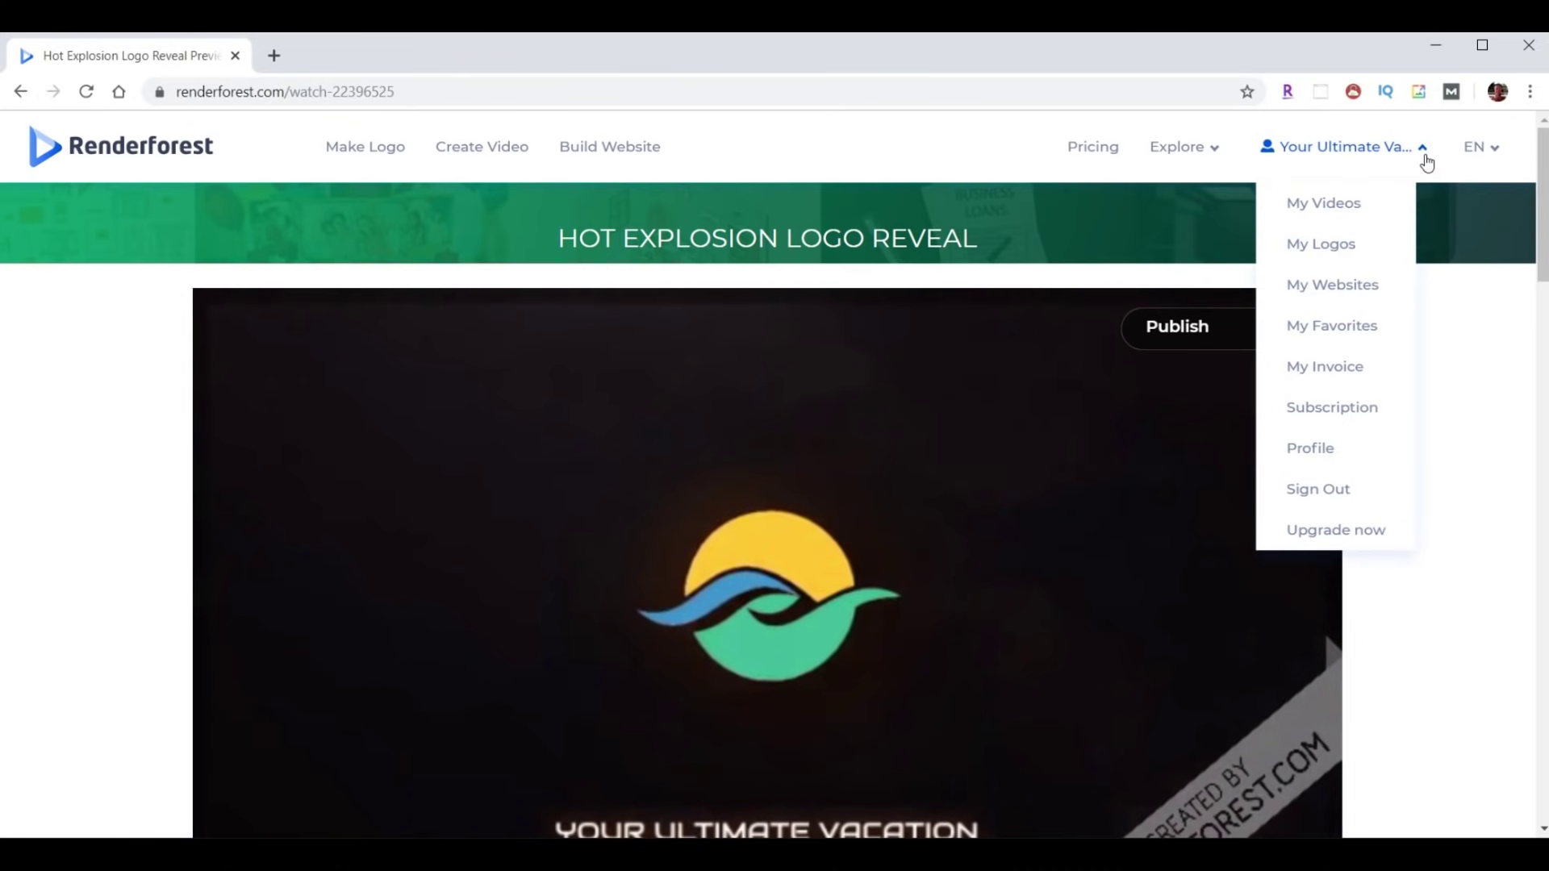
pyautogui.click(1320, 203)
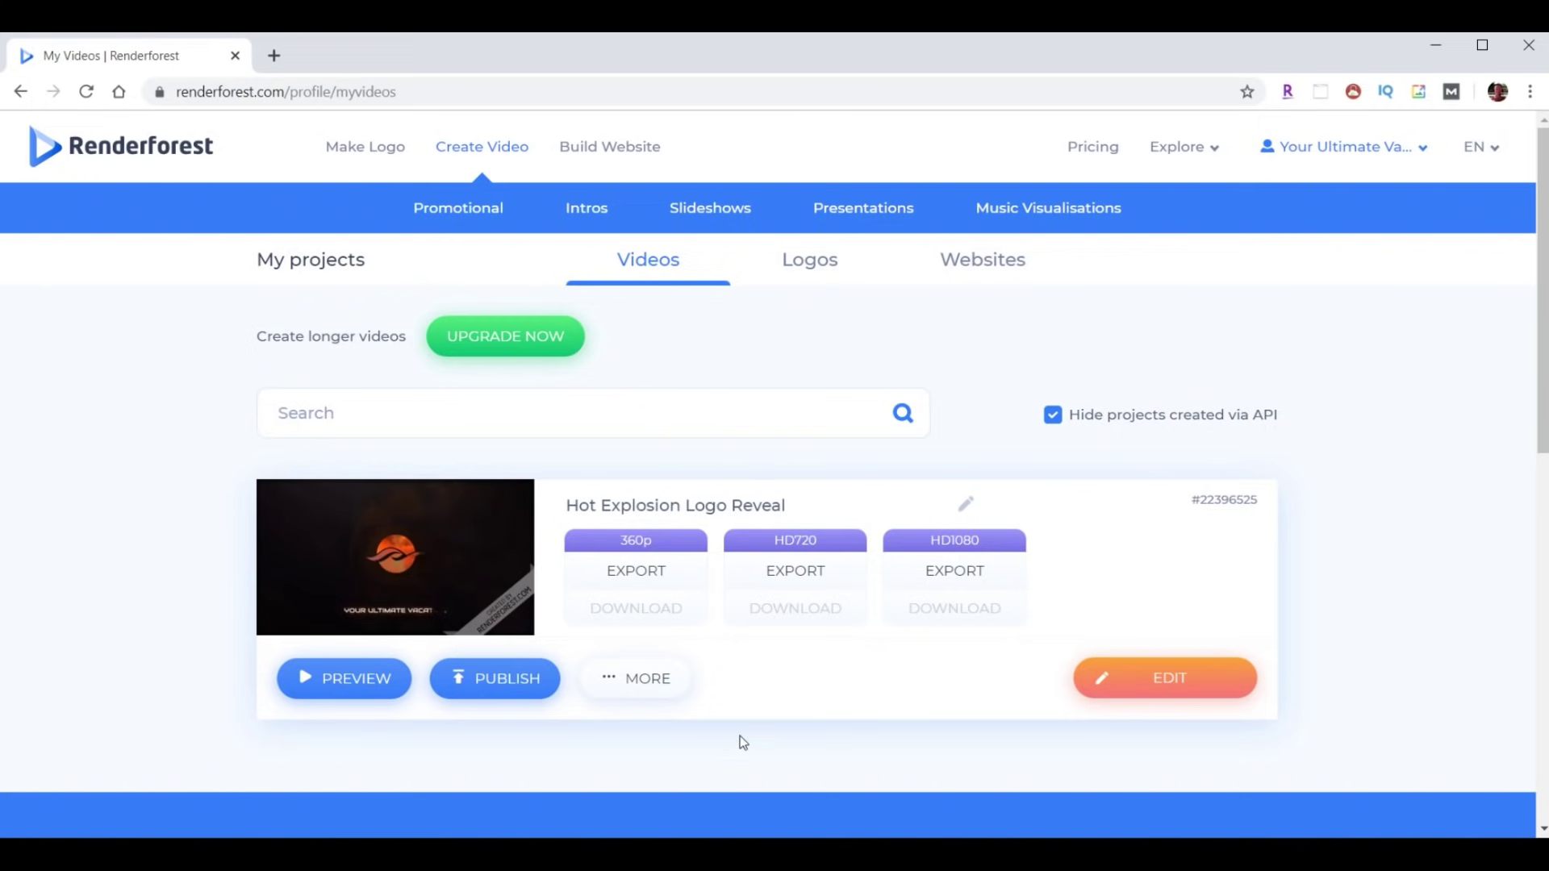
pyautogui.click(346, 678)
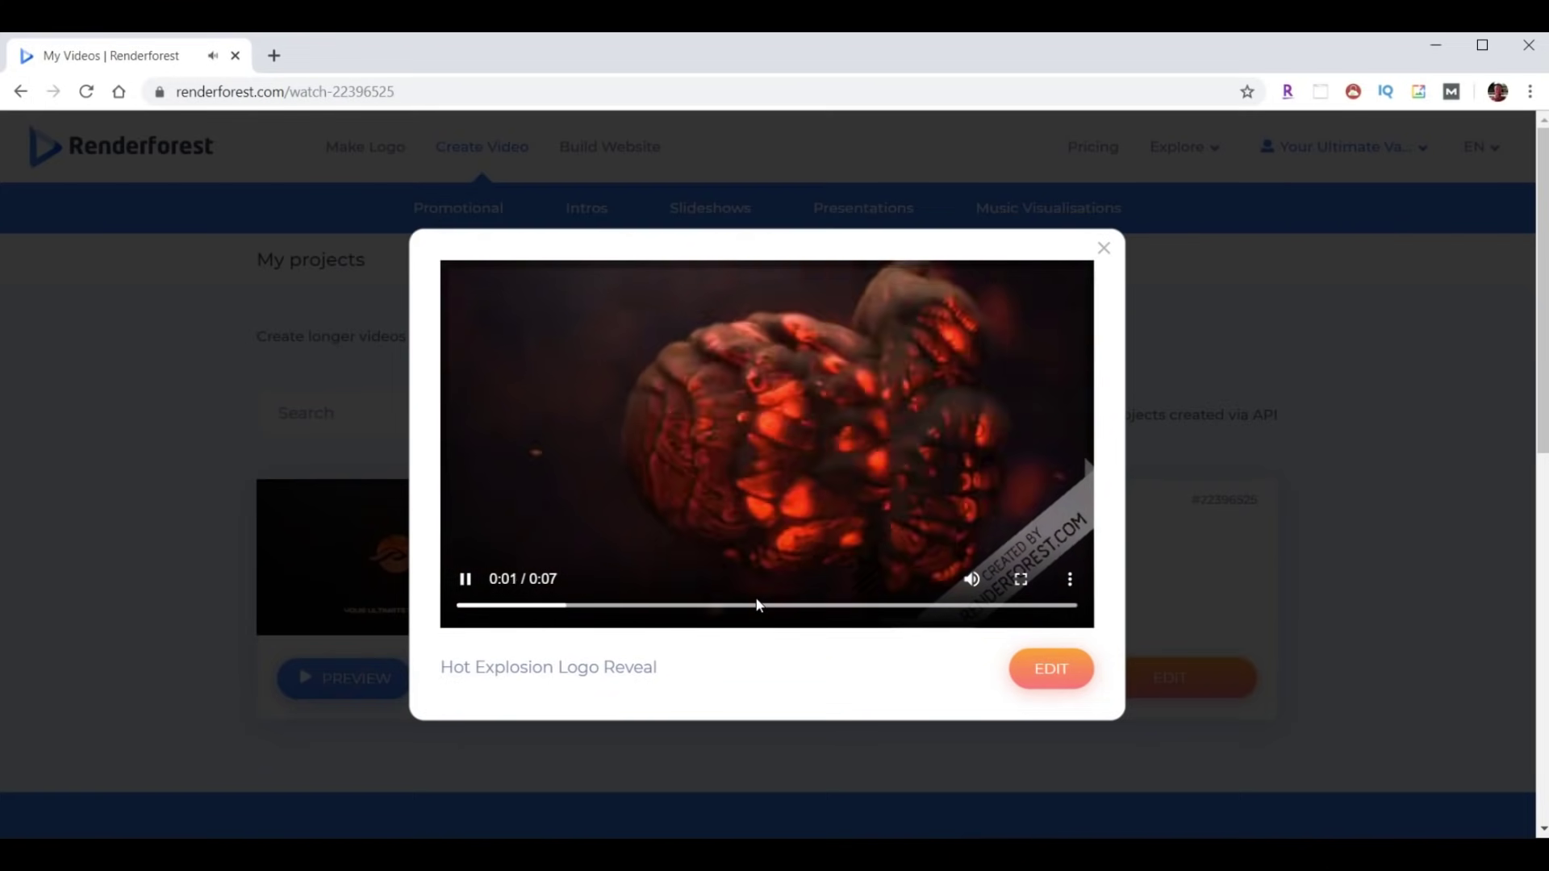
pyautogui.click(1069, 580)
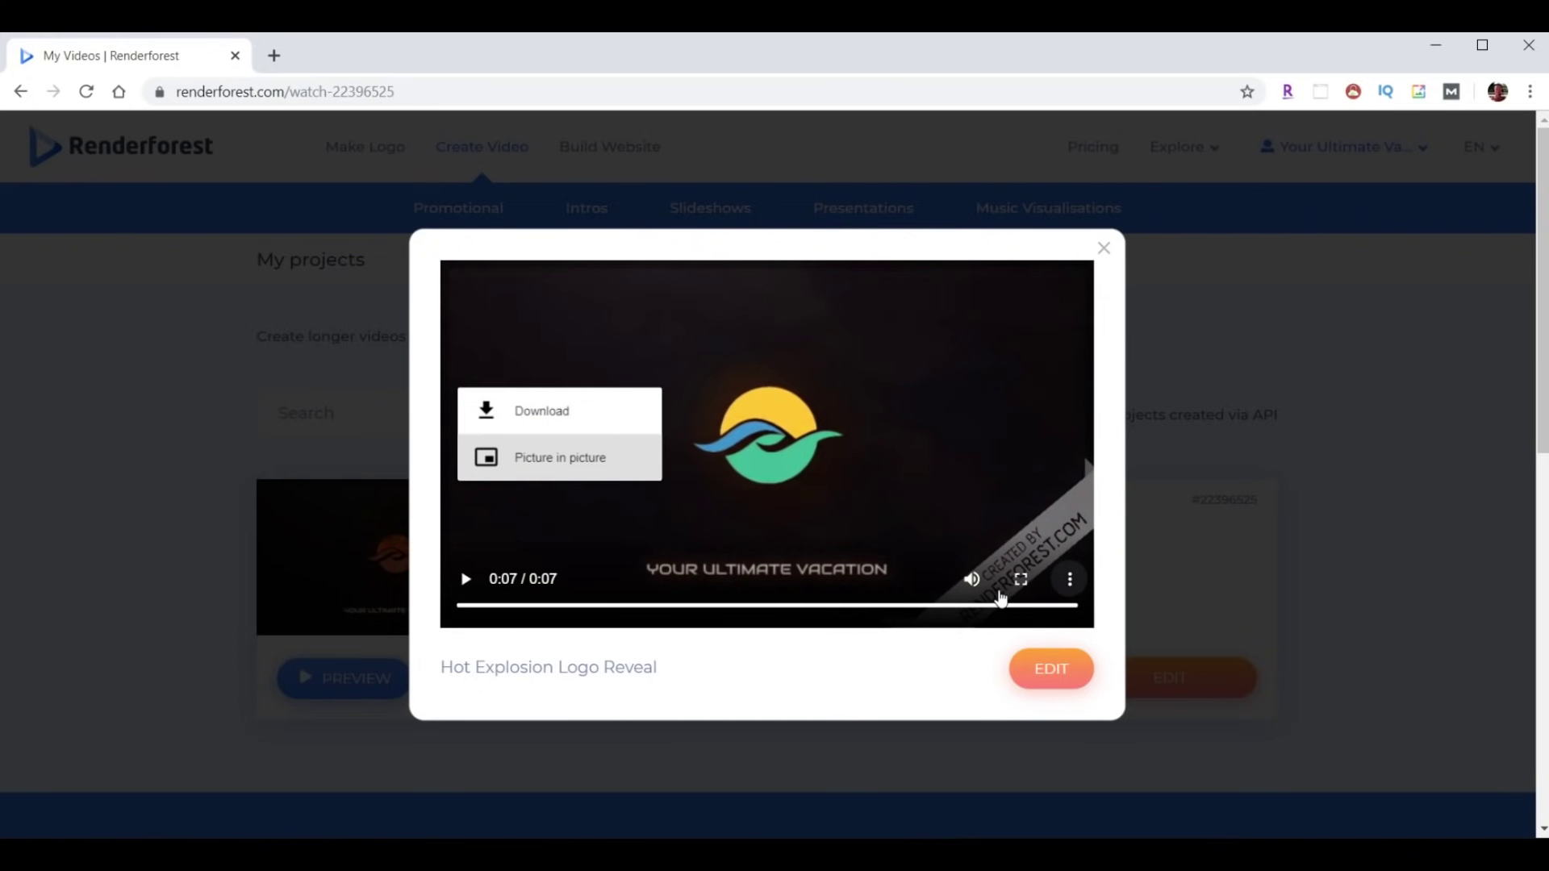
pyautogui.click(543, 411)
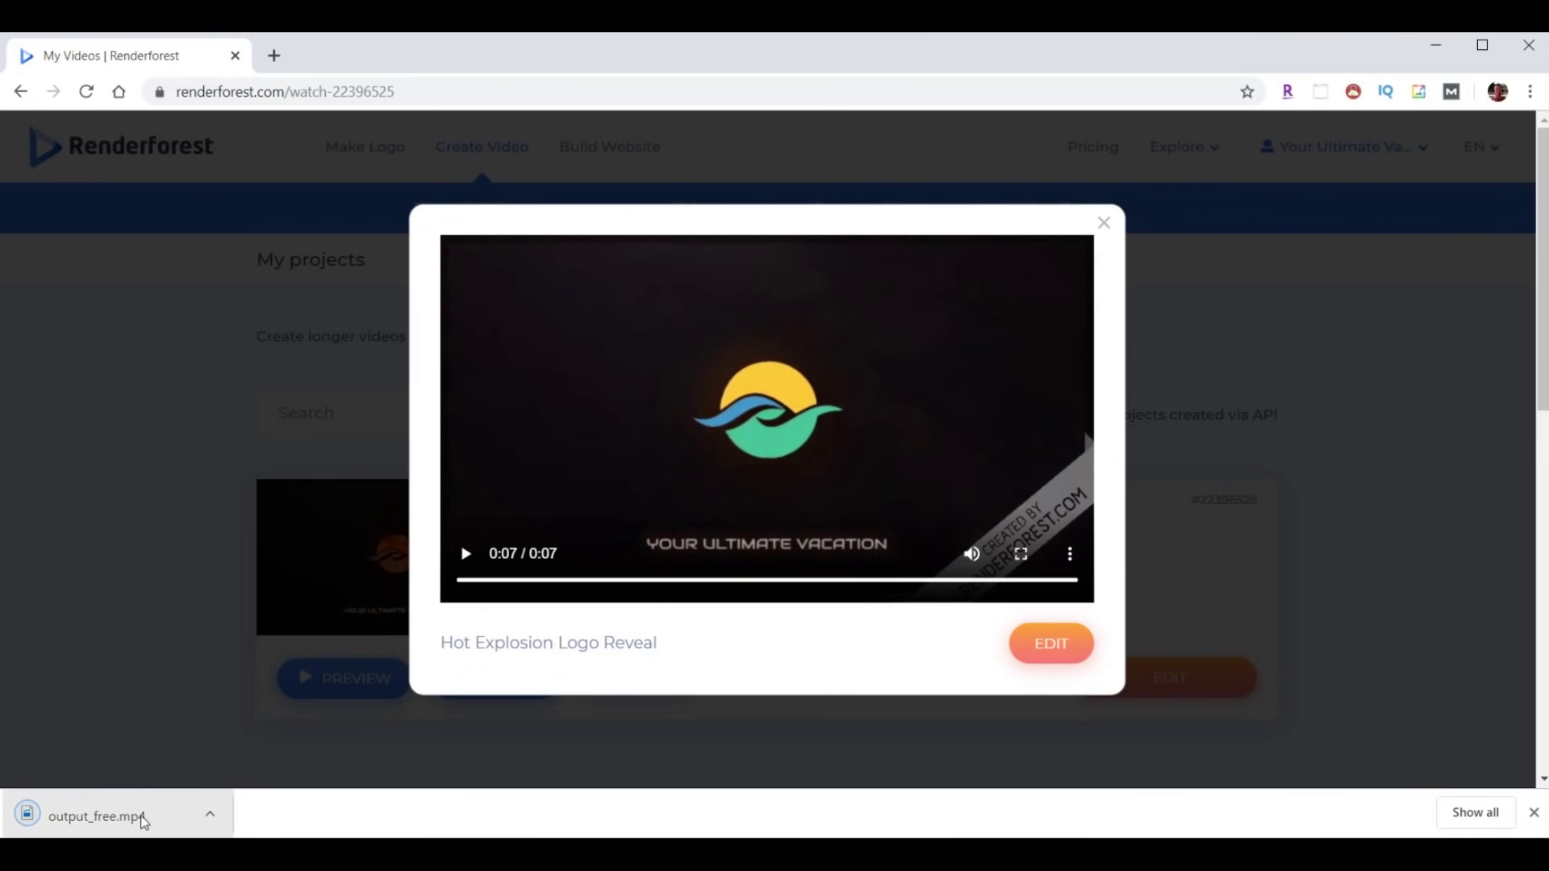
pyautogui.click(208, 815)
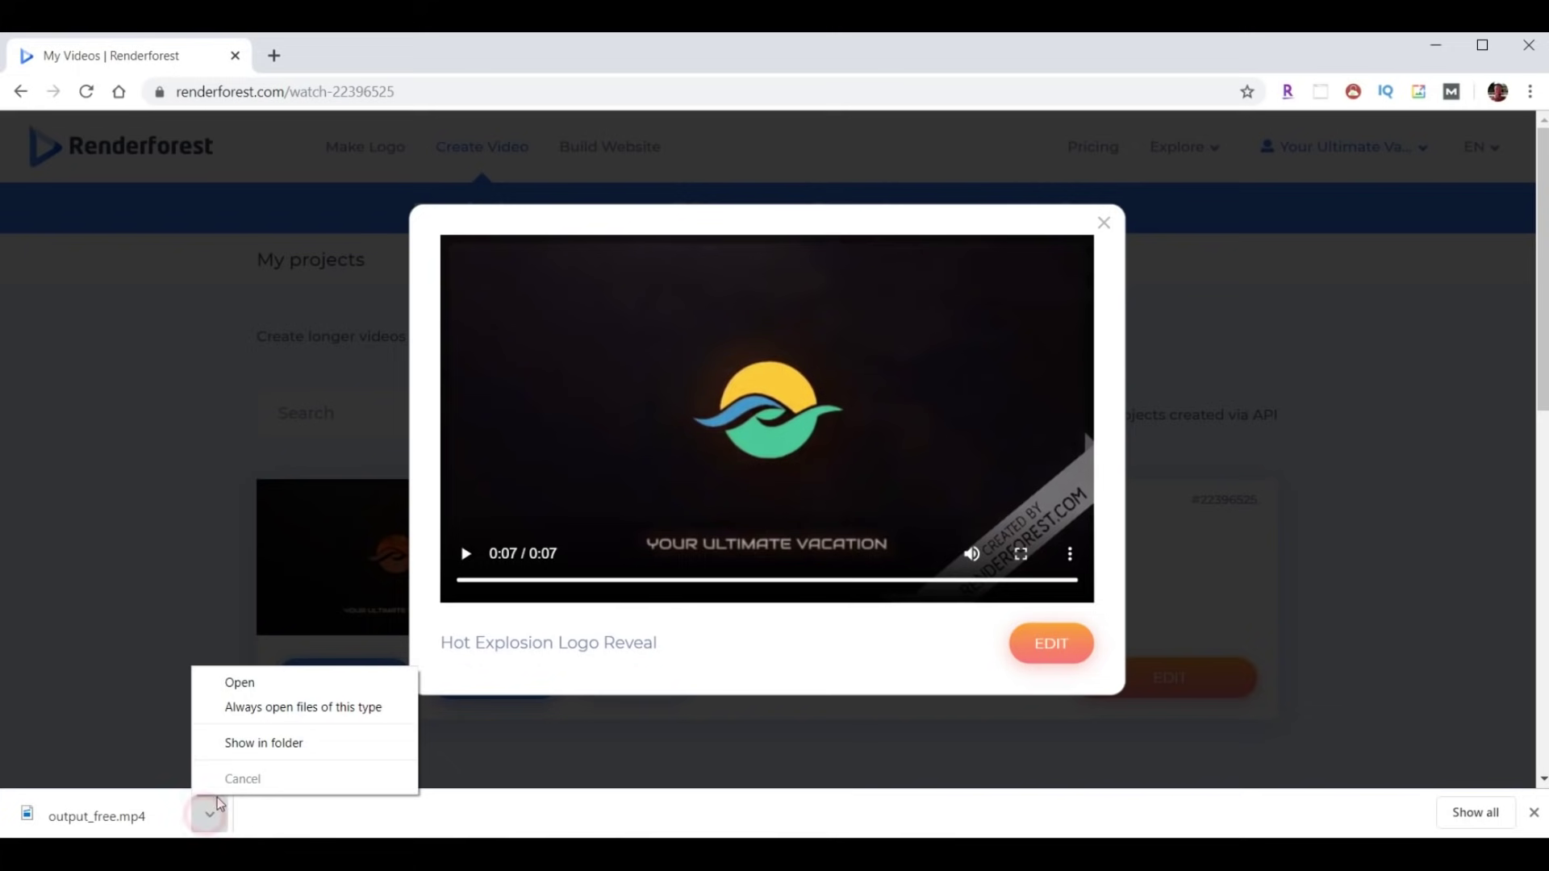
# Play output_free.mp4 from the Downloads folder, then close the player and Explorer window.
pyautogui.click(242, 744)
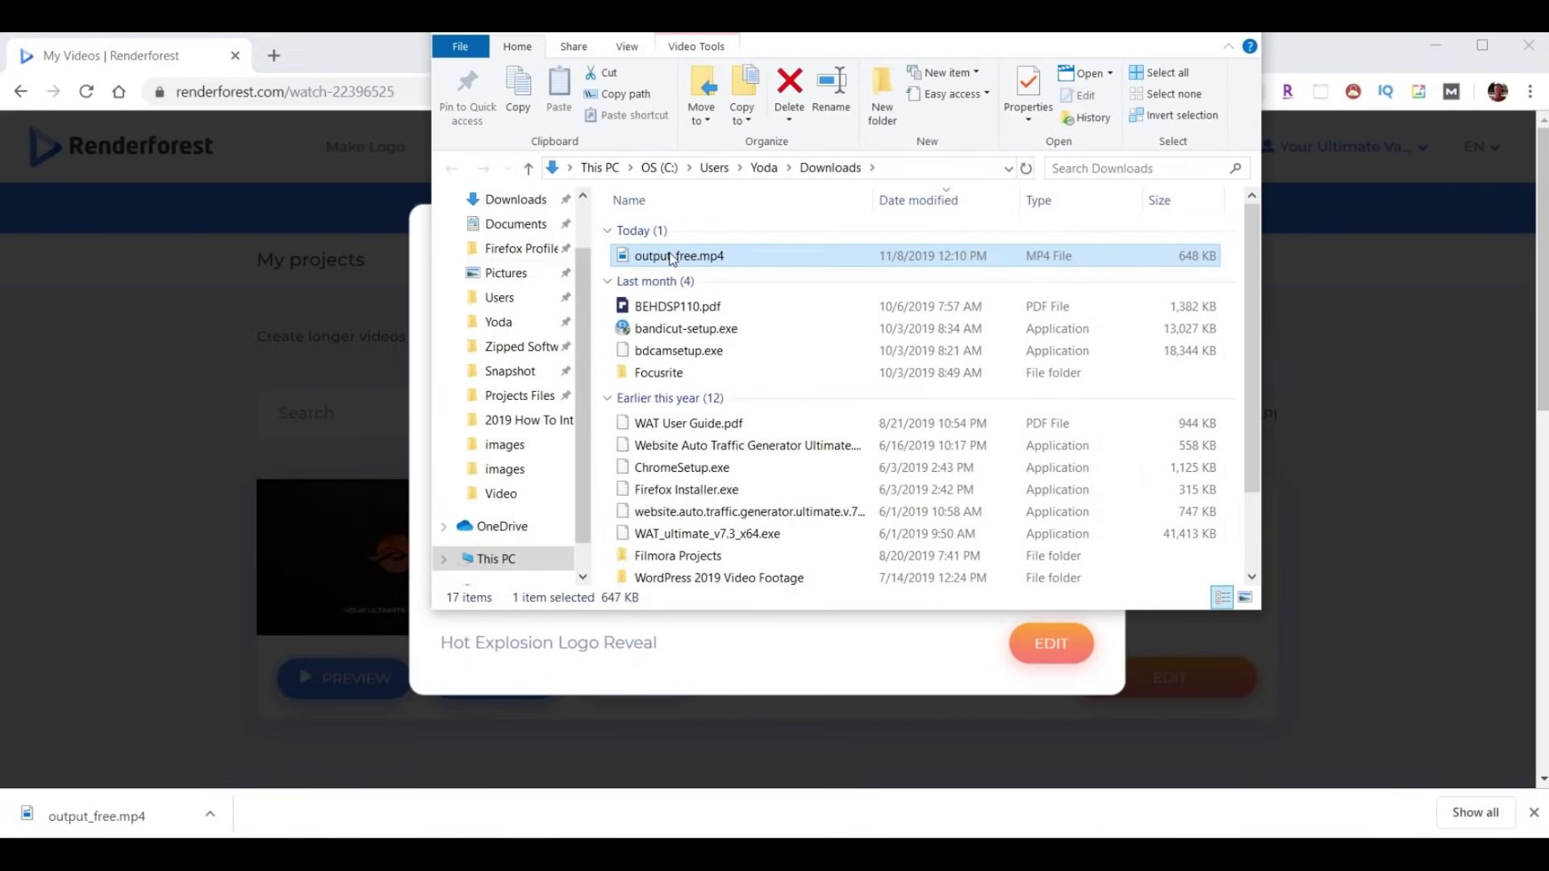
pyautogui.doubleClick(670, 255)
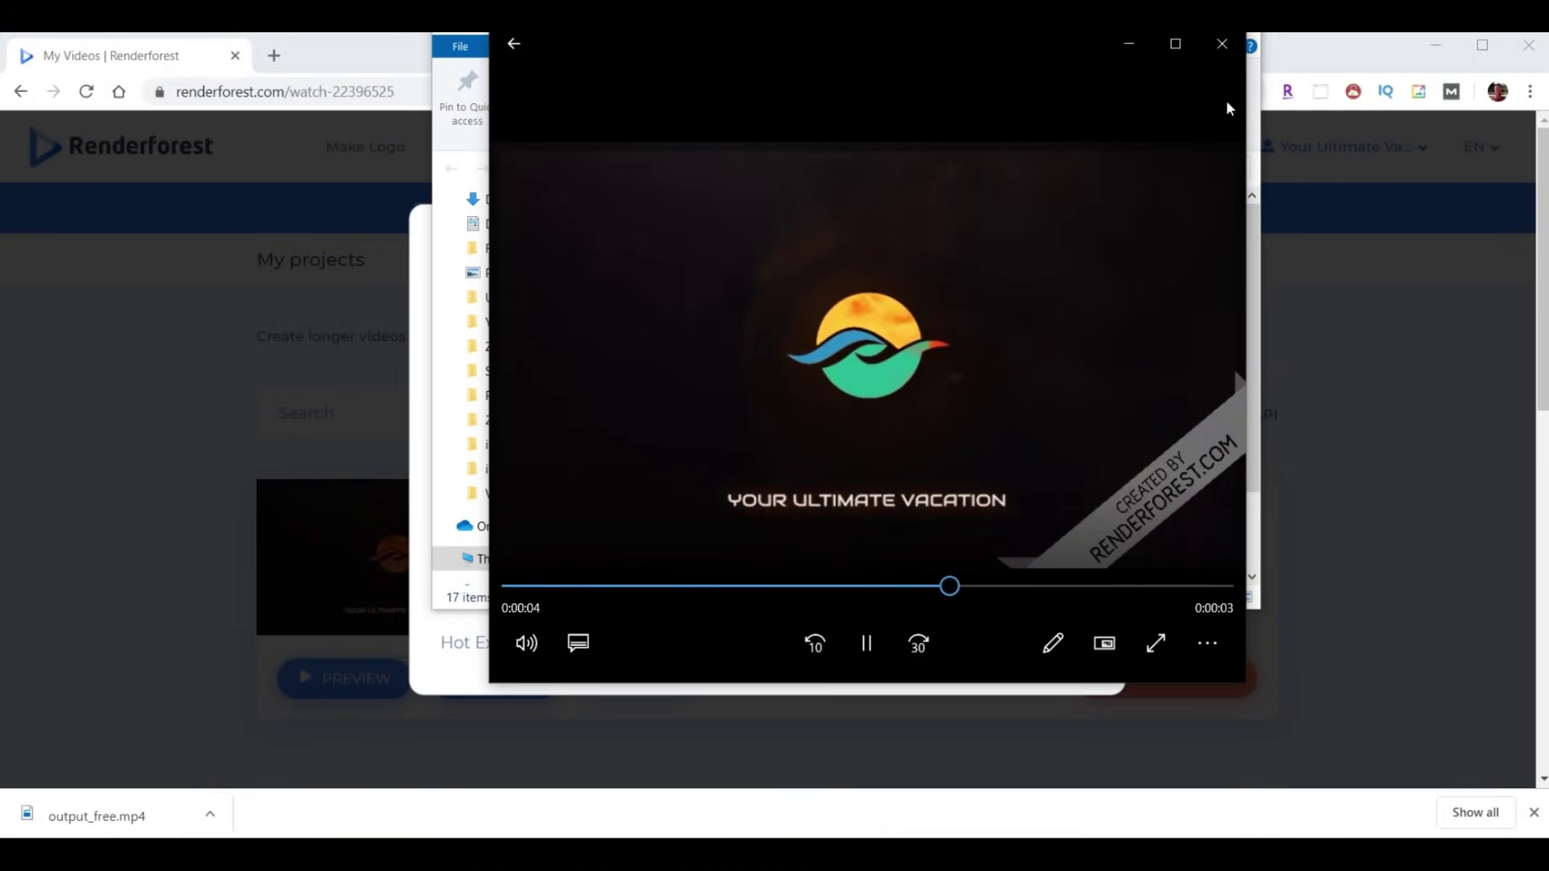
pyautogui.click(1223, 46)
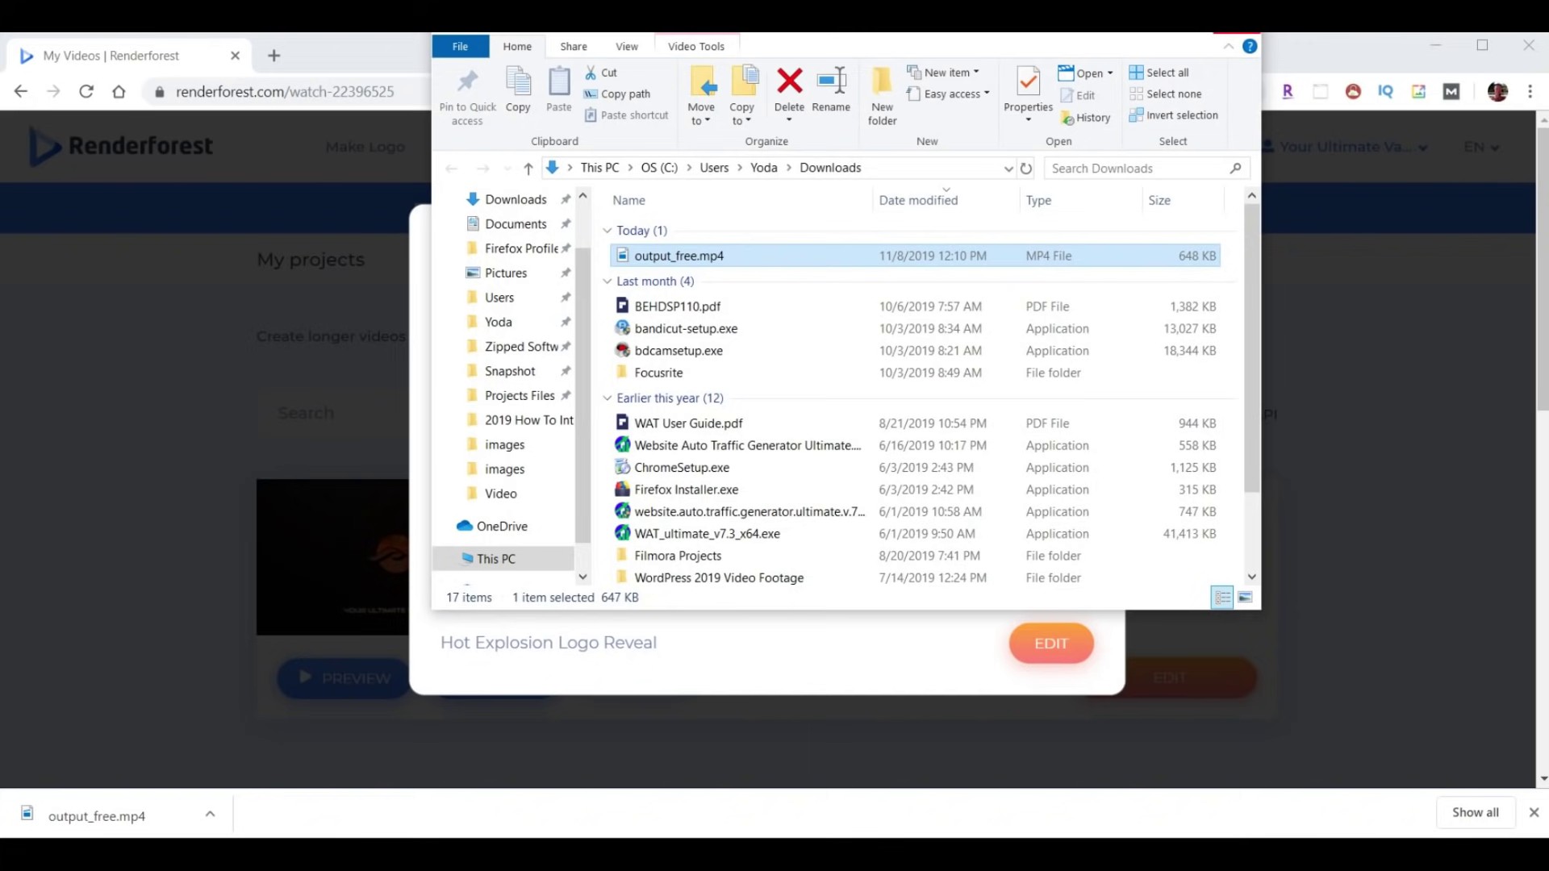
pyautogui.click(1236, 32)
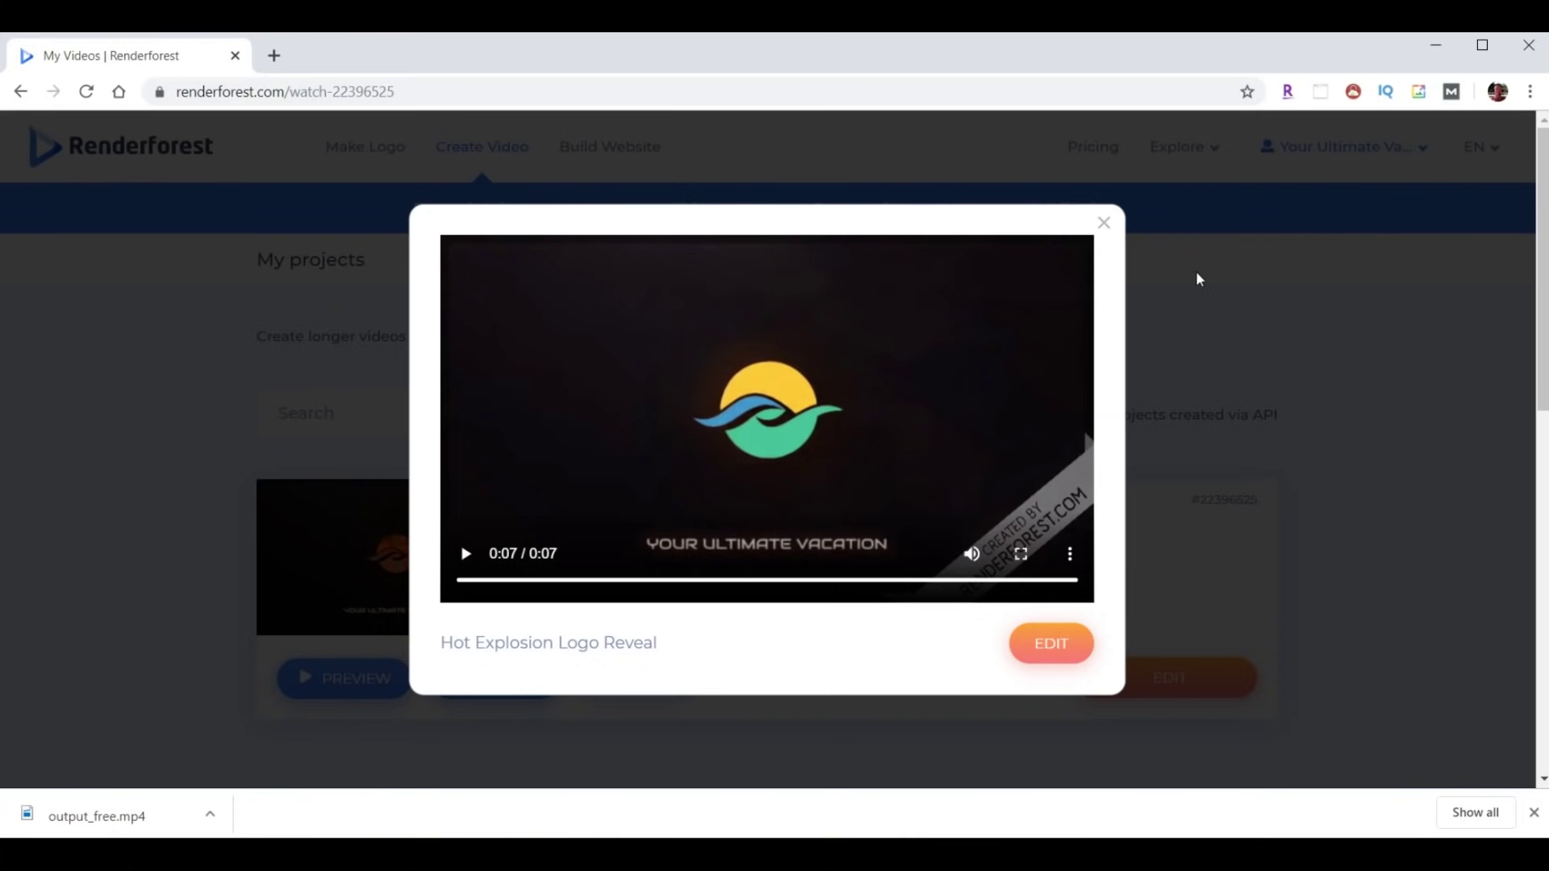
# Close the preview and open the Simple 3D Logo Pack template from the Intro Maker gallery.
pyautogui.click(1101, 223)
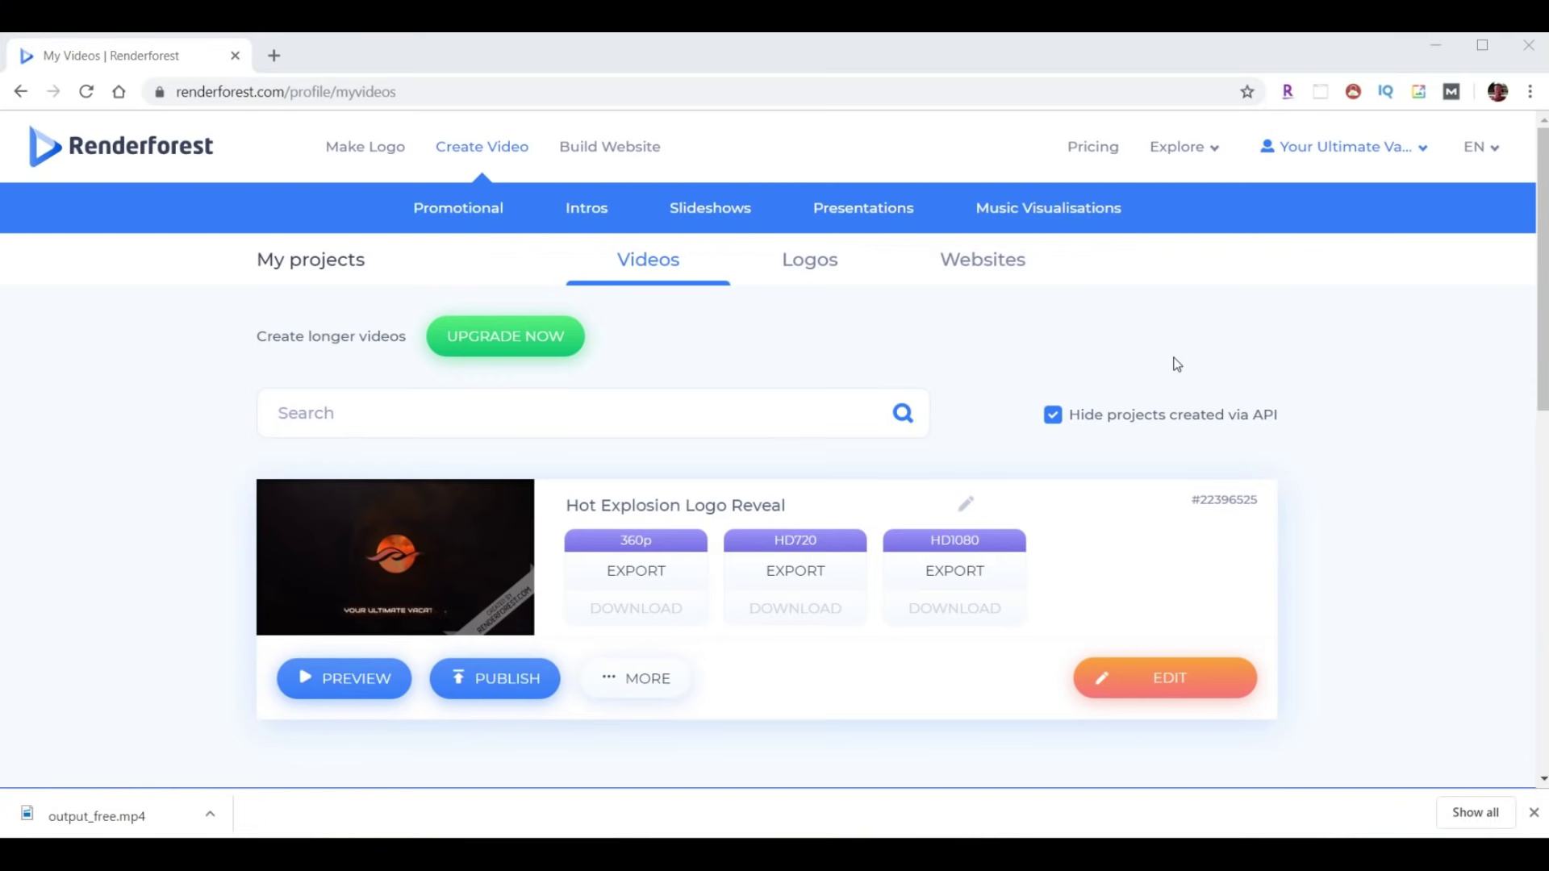
pyautogui.click(1214, 148)
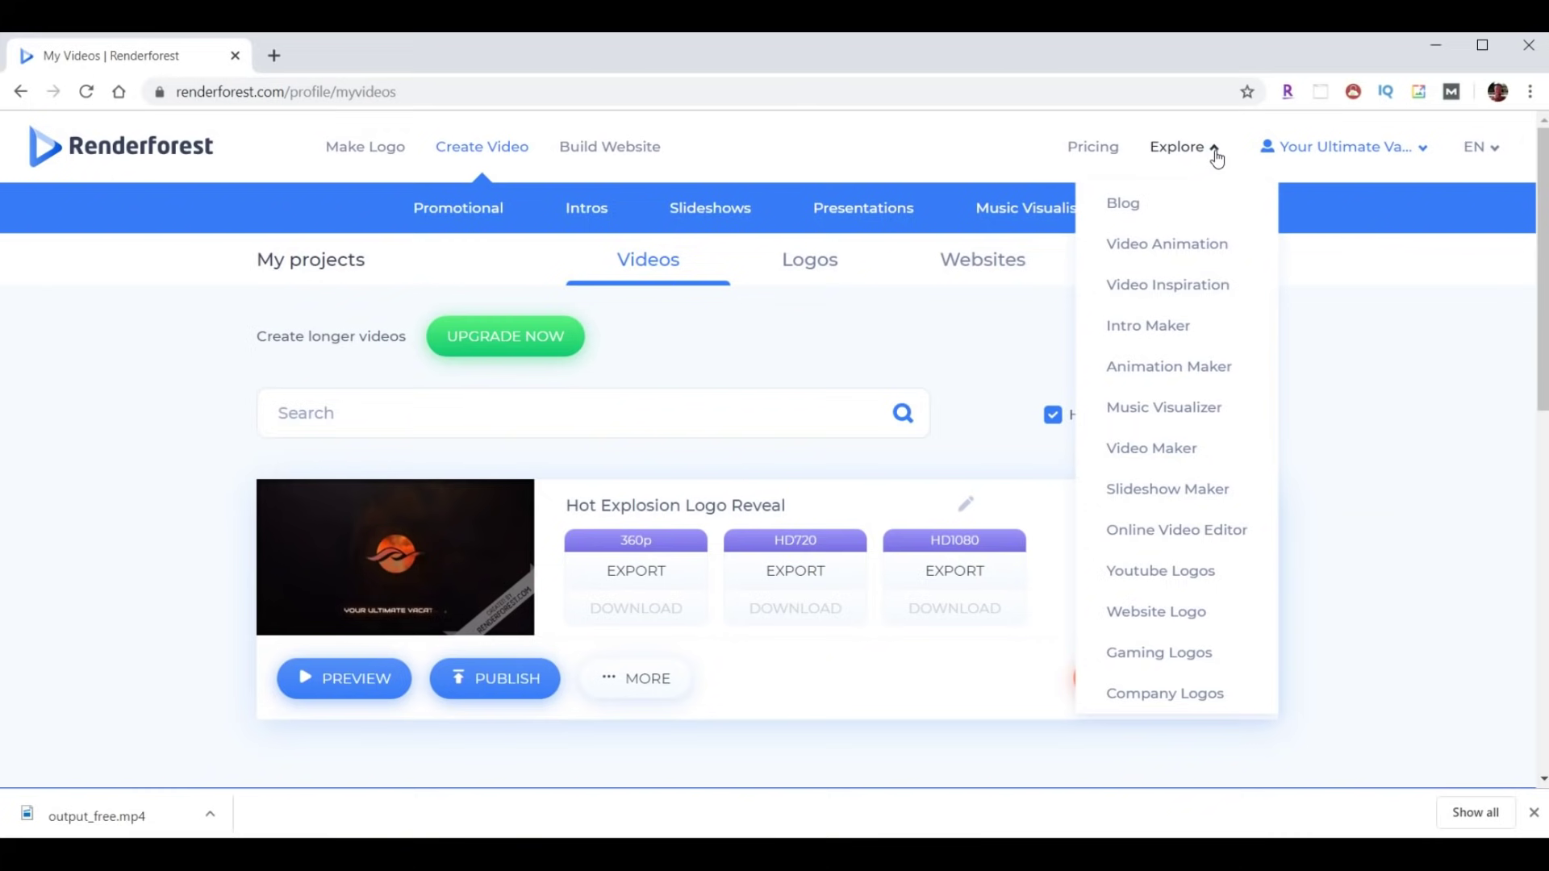
pyautogui.click(1175, 327)
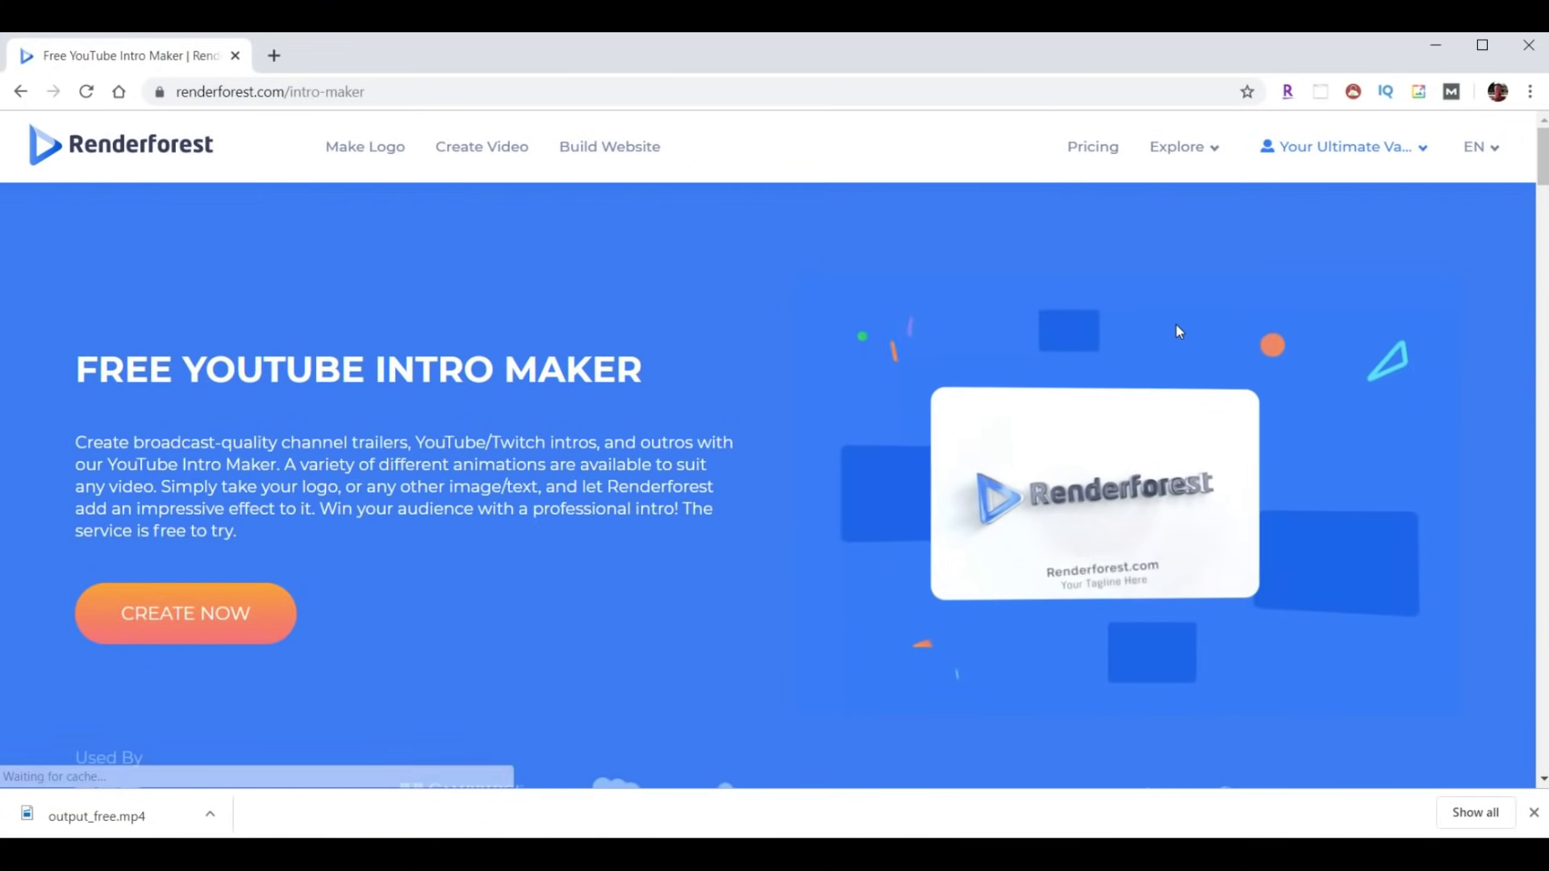
pyautogui.click(221, 610)
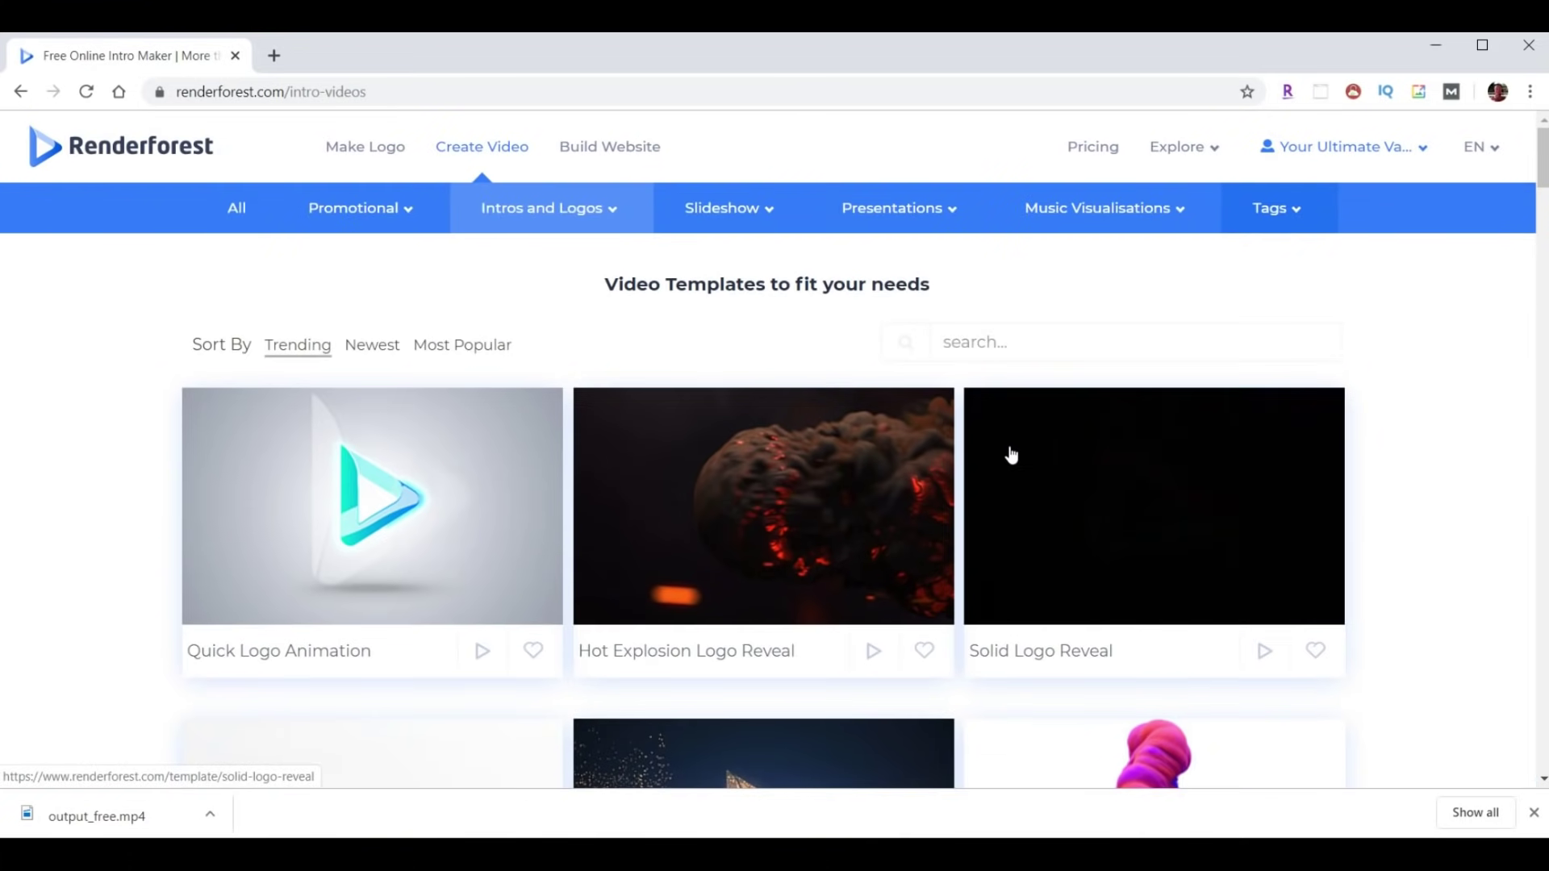
pyautogui.scroll(-2, 1009, 460)
pyautogui.scroll(-14, 1004, 477)
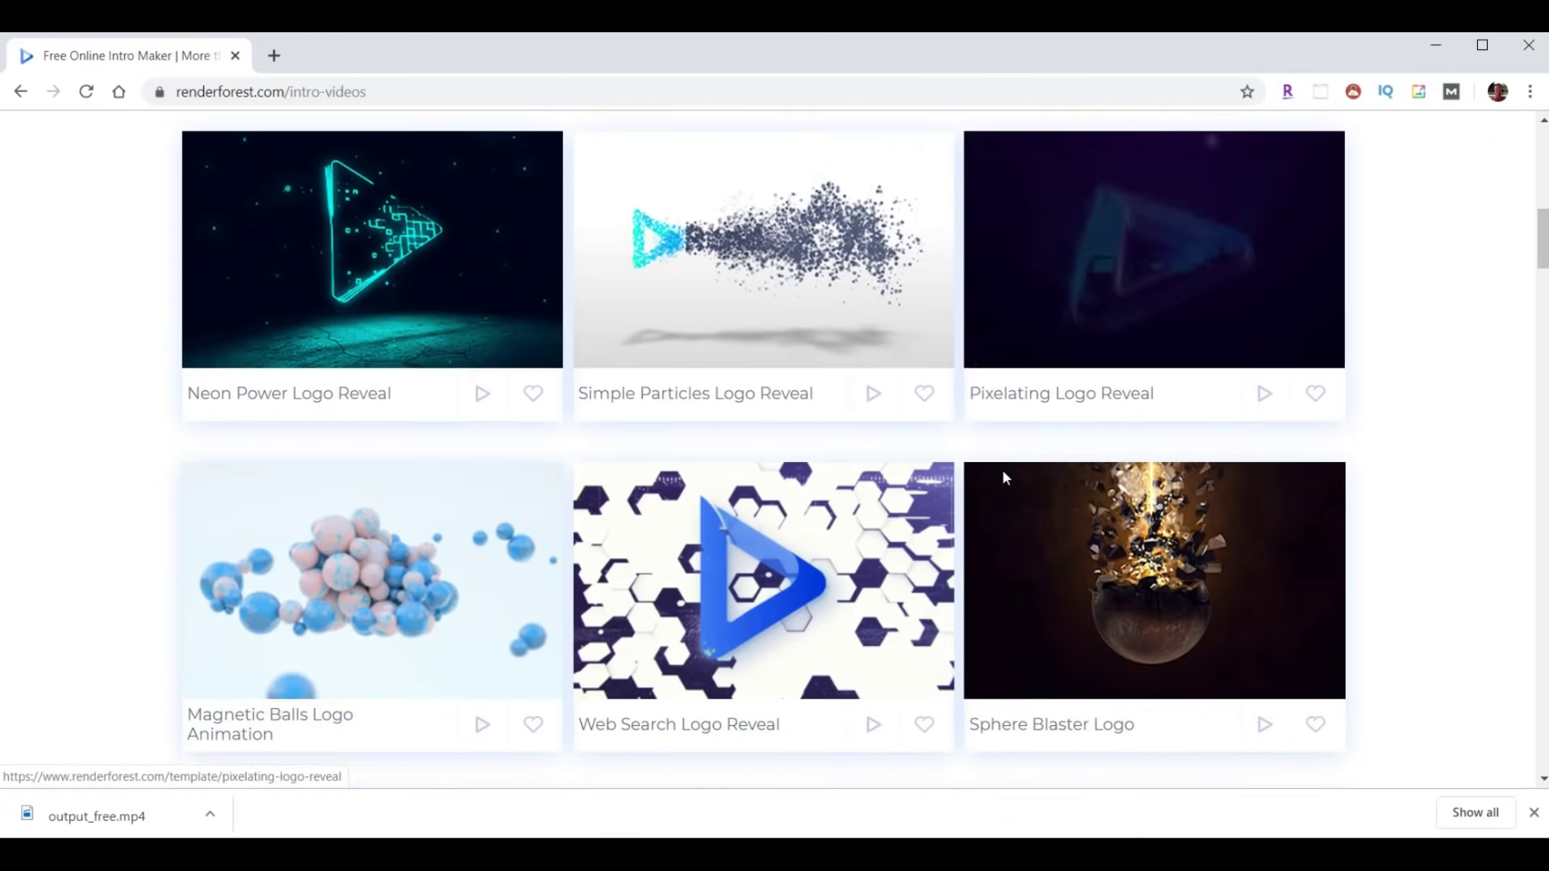
pyautogui.scroll(-12, 1004, 479)
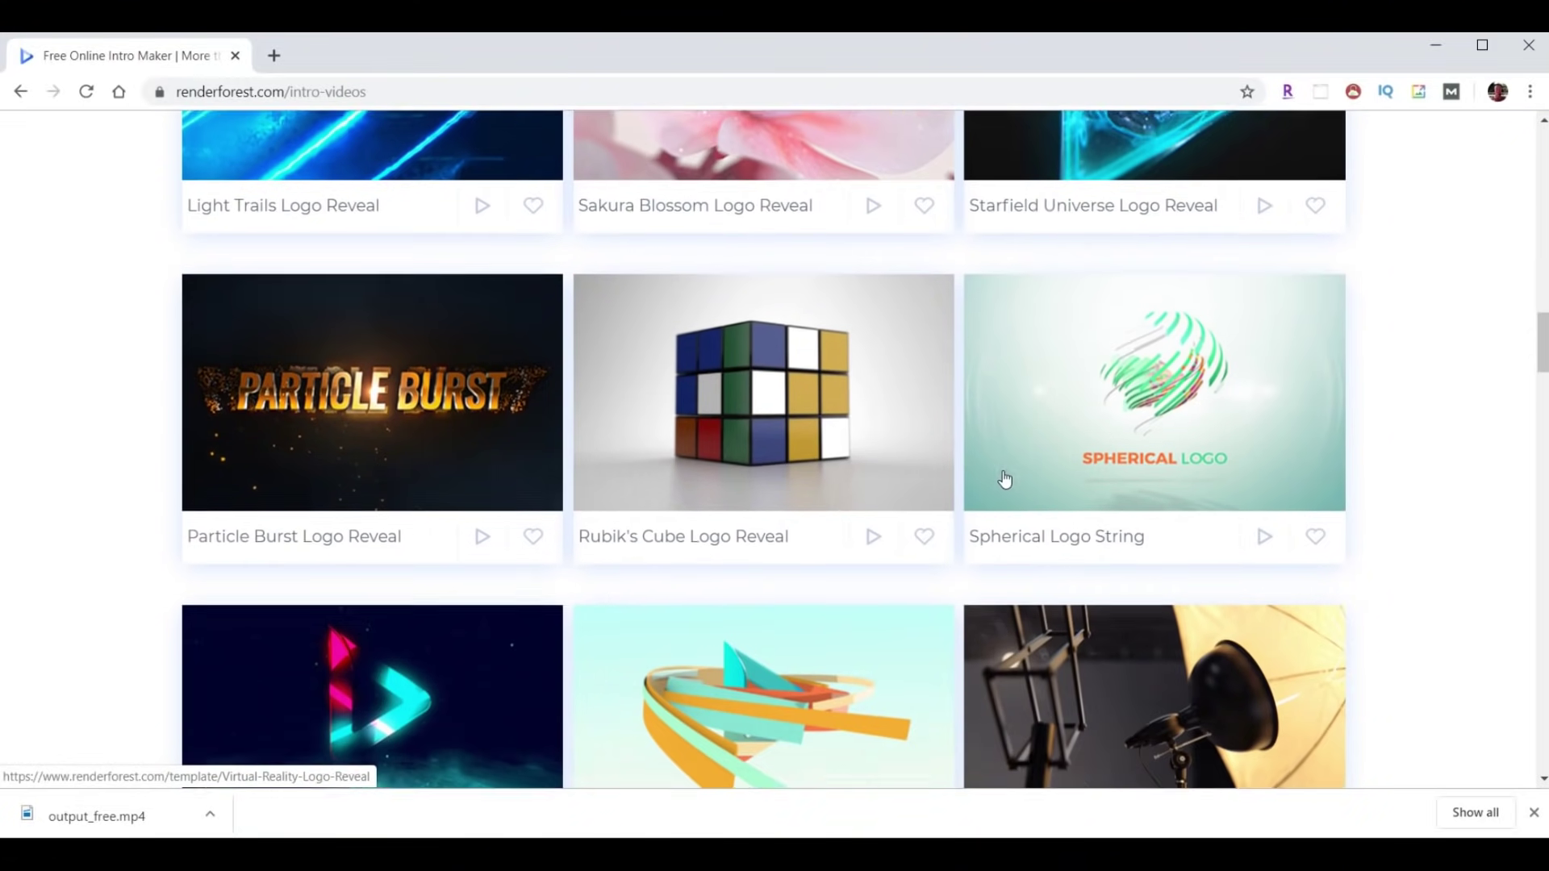
pyautogui.scroll(-1, 1002, 481)
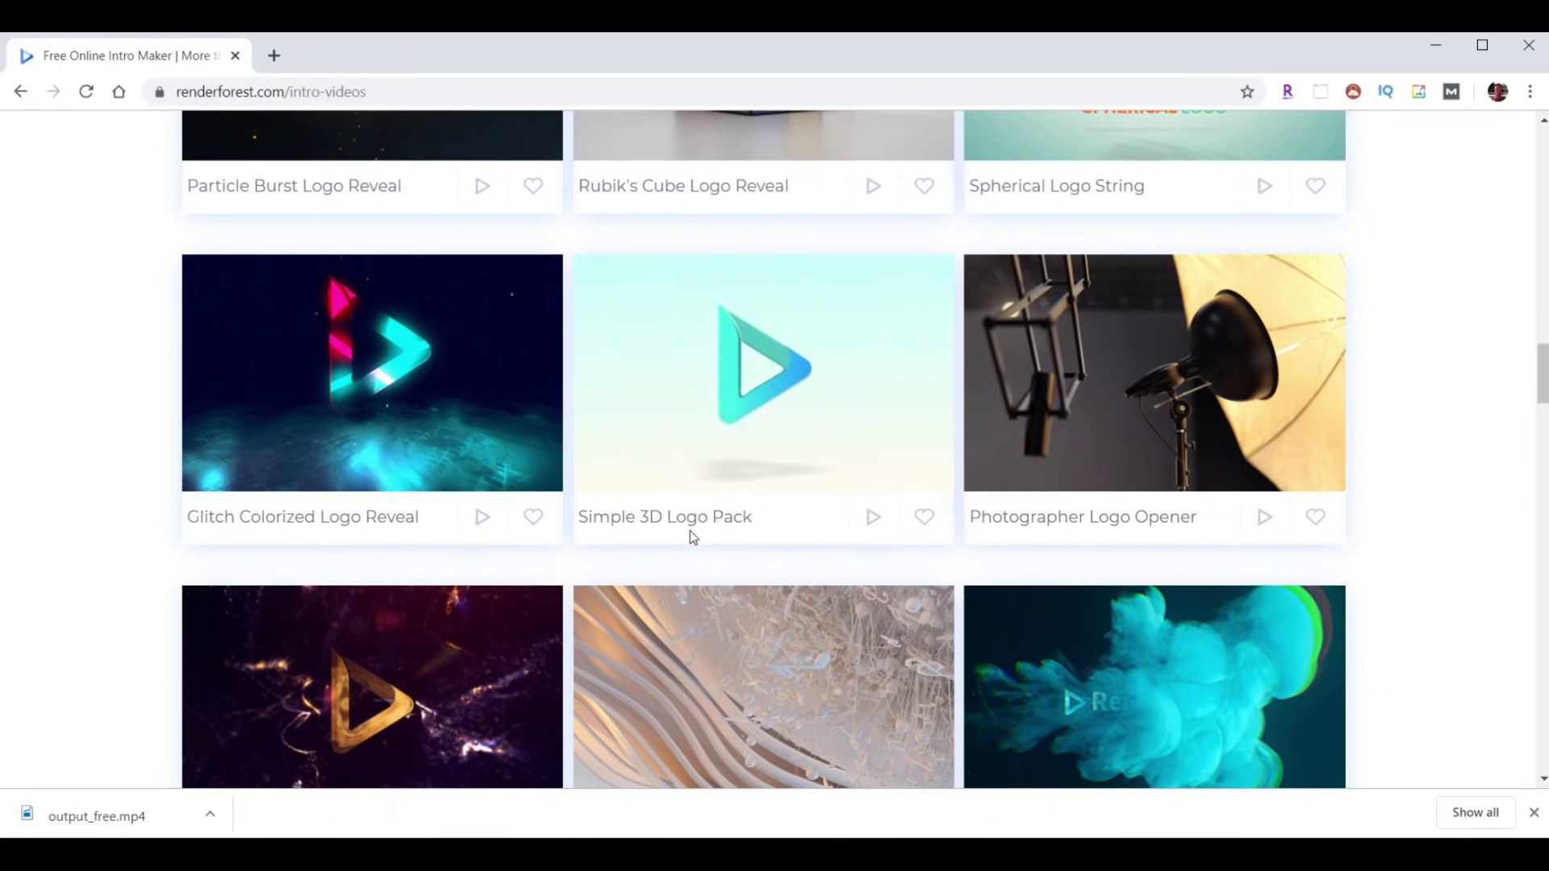
pyautogui.click(759, 372)
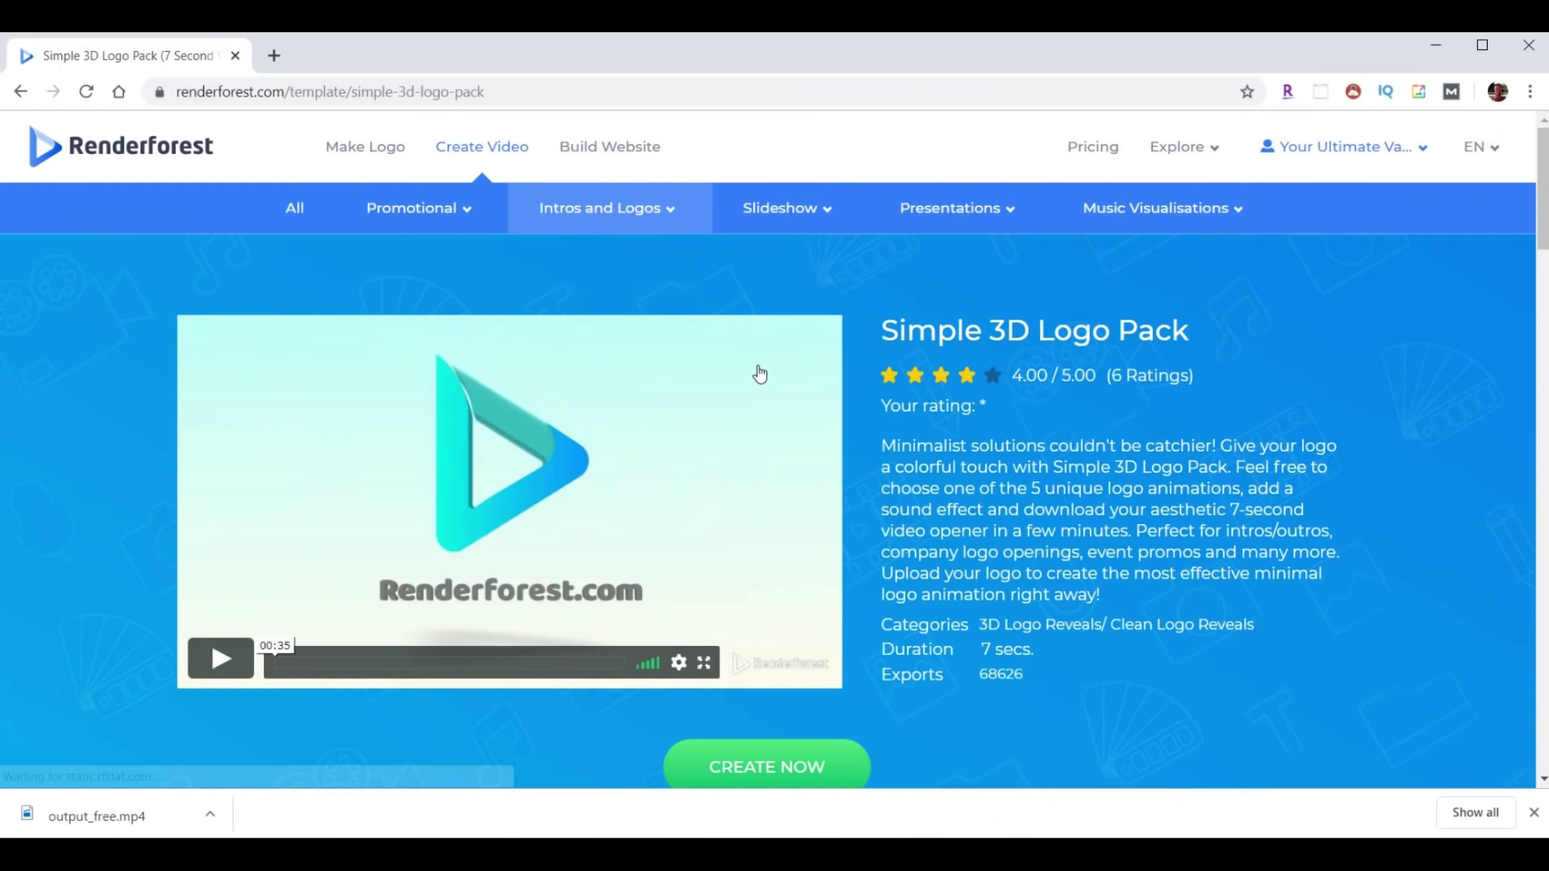
# Start a new Simple 3D Logo Pack project and insert logo-yuv.png from the media library.
pyautogui.click(782, 738)
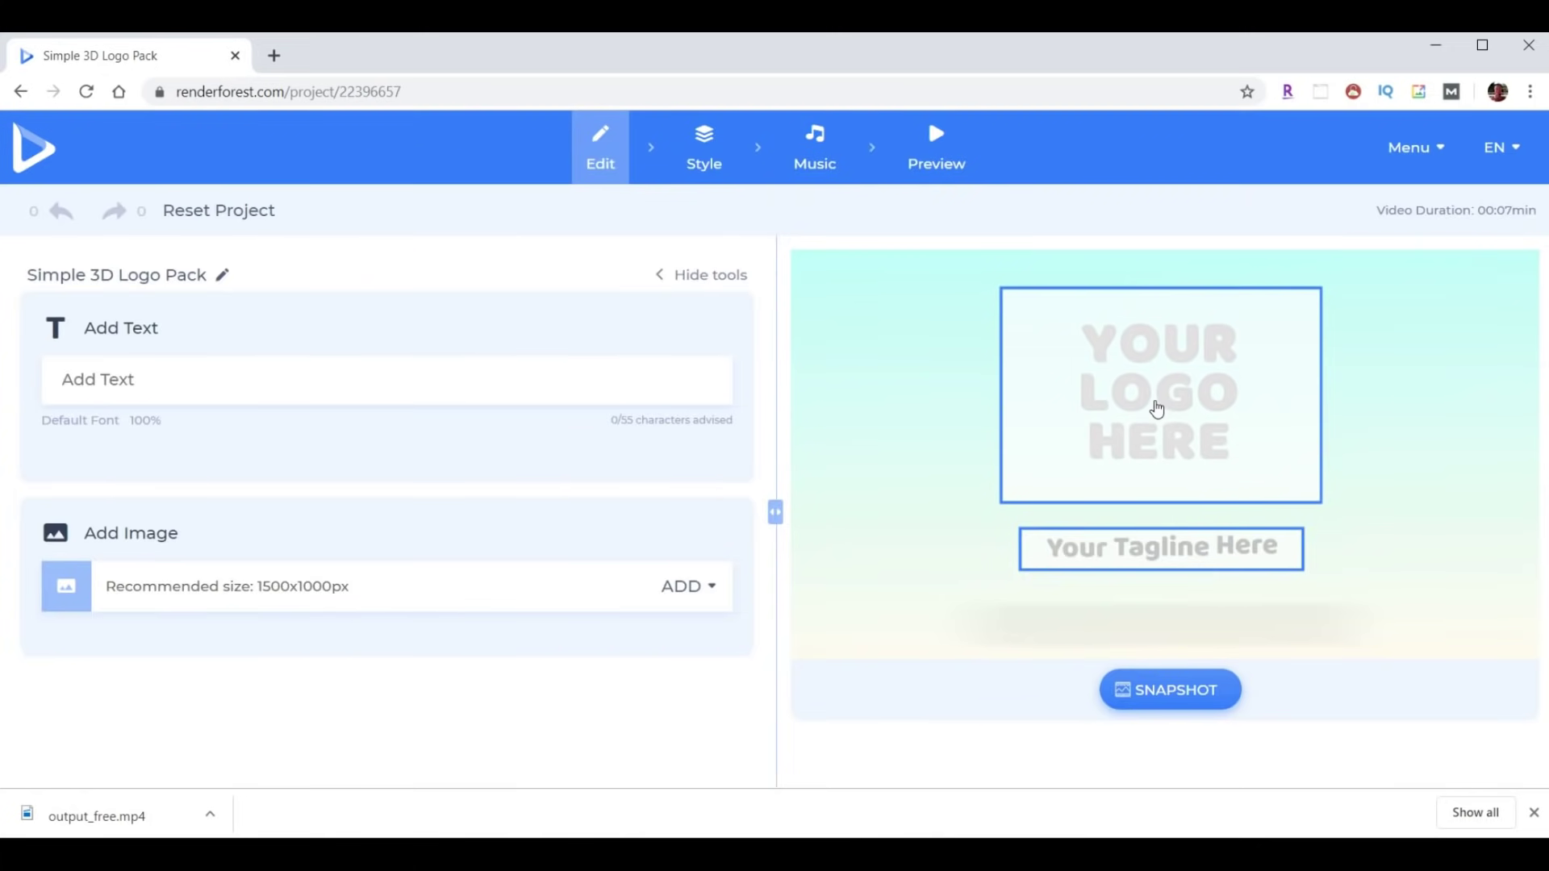
pyautogui.click(1157, 408)
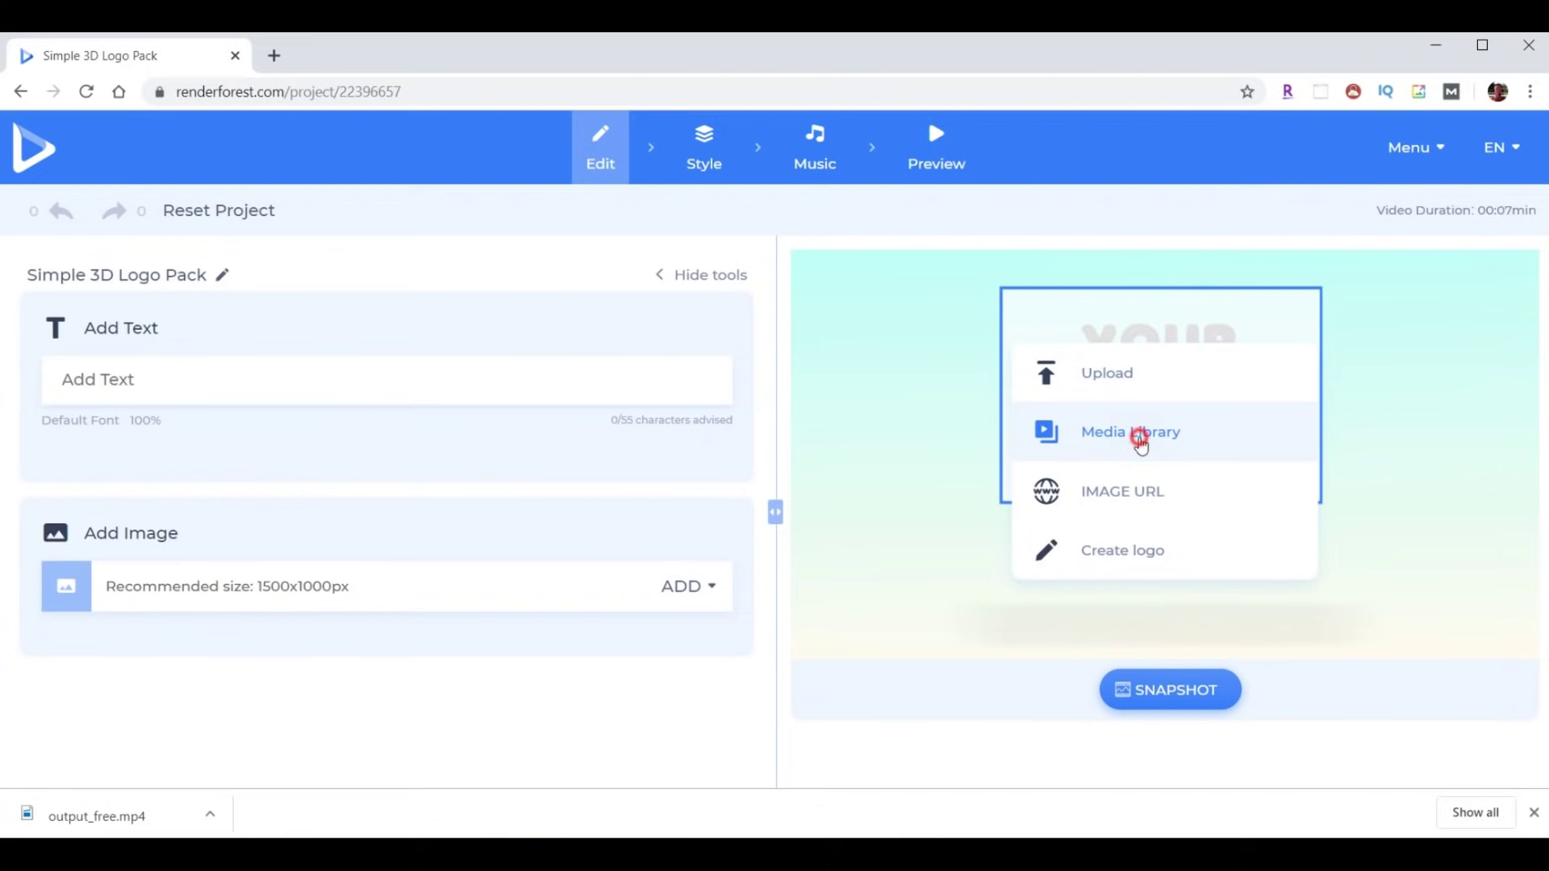
pyautogui.click(1139, 438)
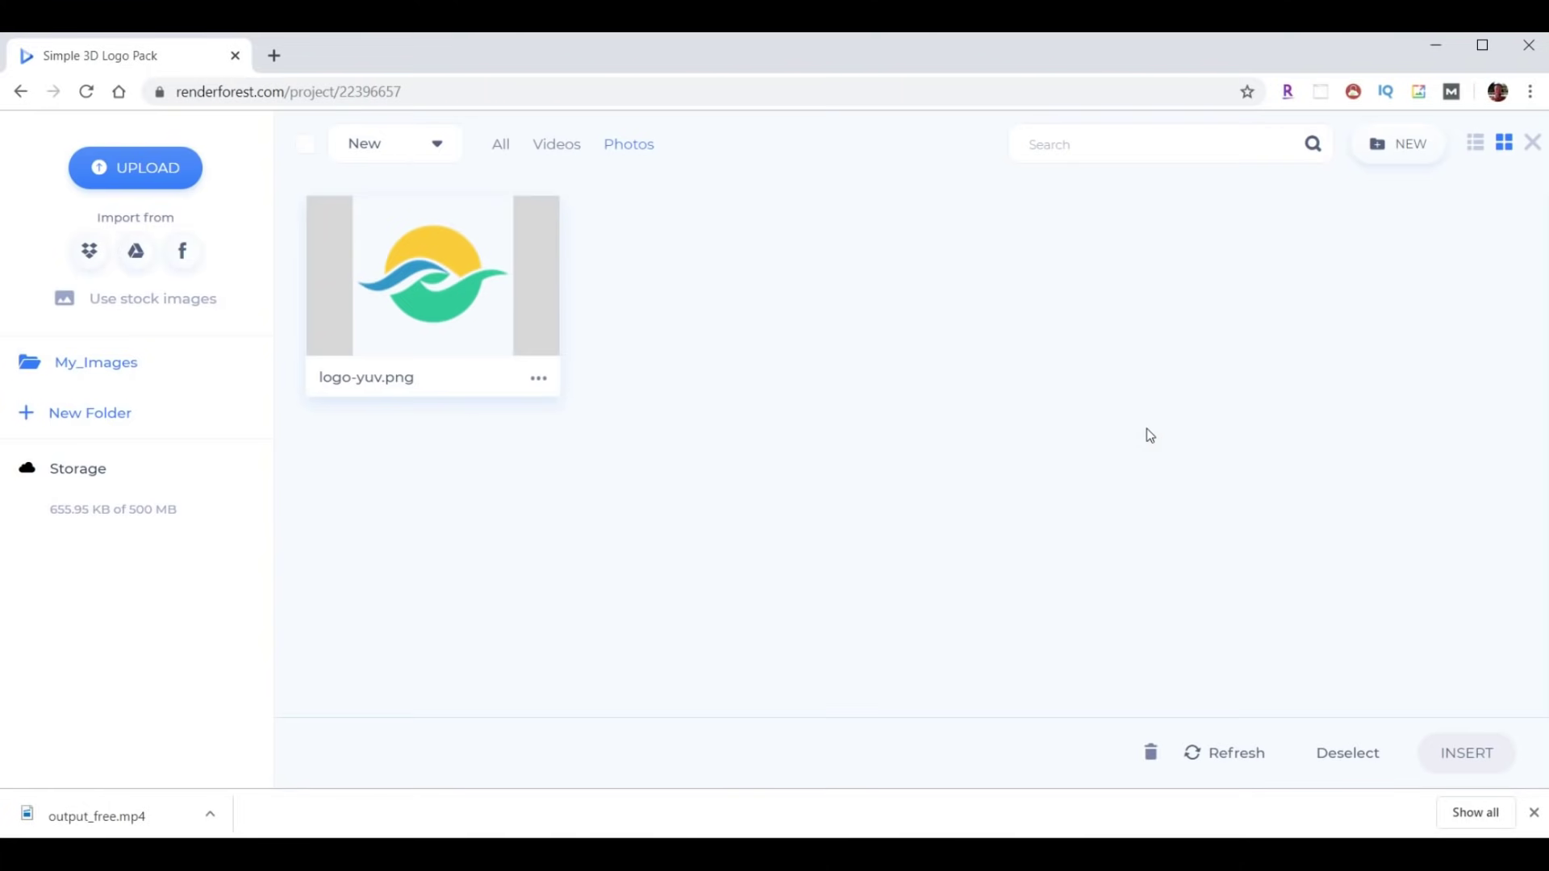
pyautogui.click(396, 294)
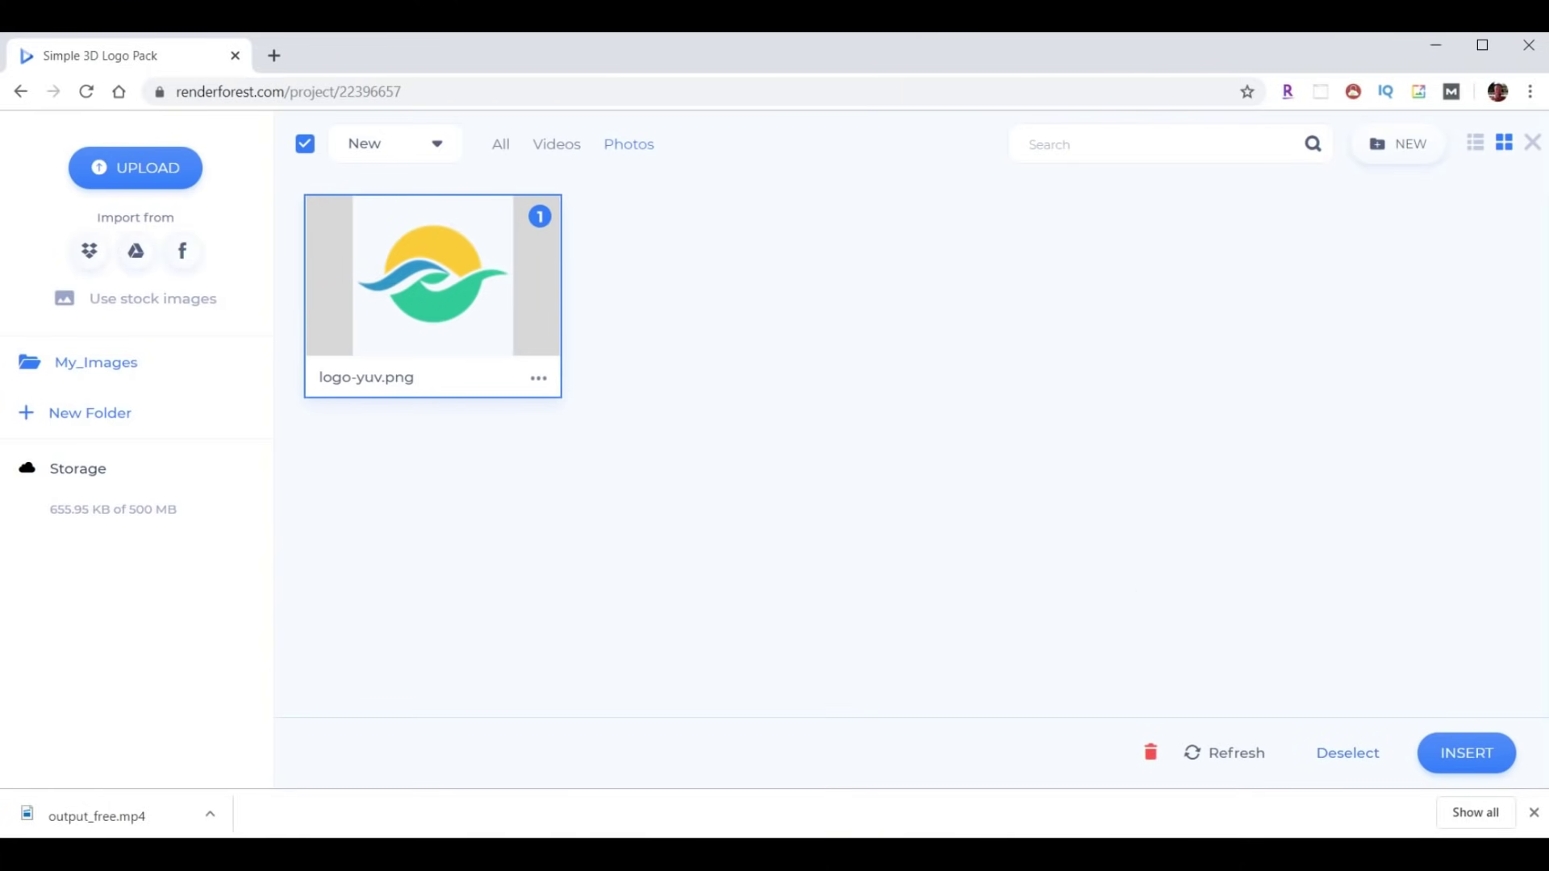
pyautogui.click(1475, 754)
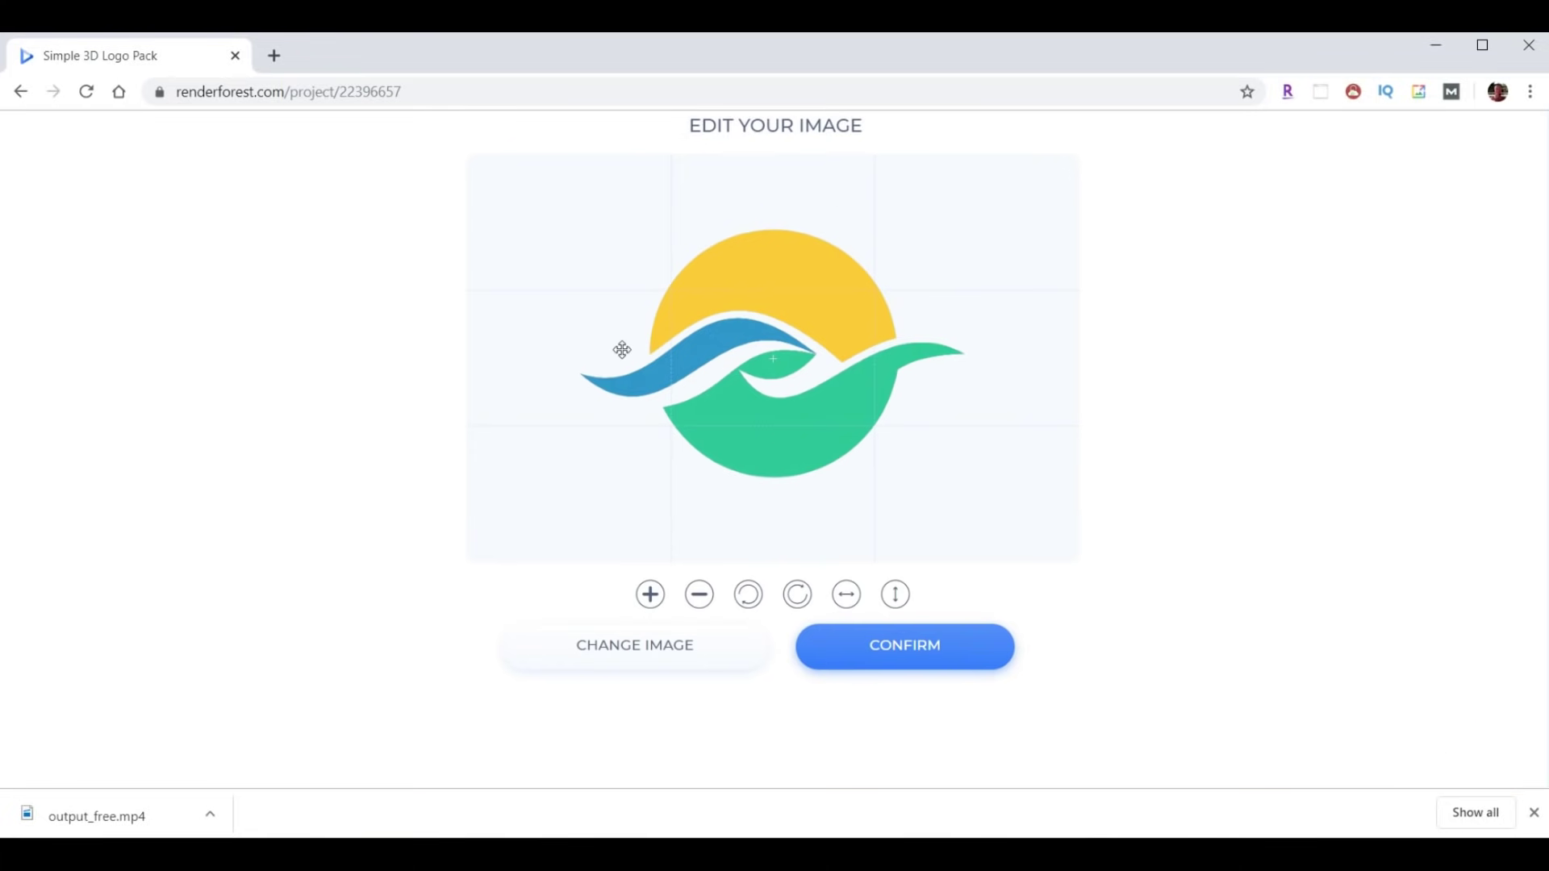
# Enlarge the logo in the crop area, shrink it slightly to fit, and confirm.
pyautogui.click(650, 595)
pyautogui.click(650, 594)
pyautogui.click(650, 594)
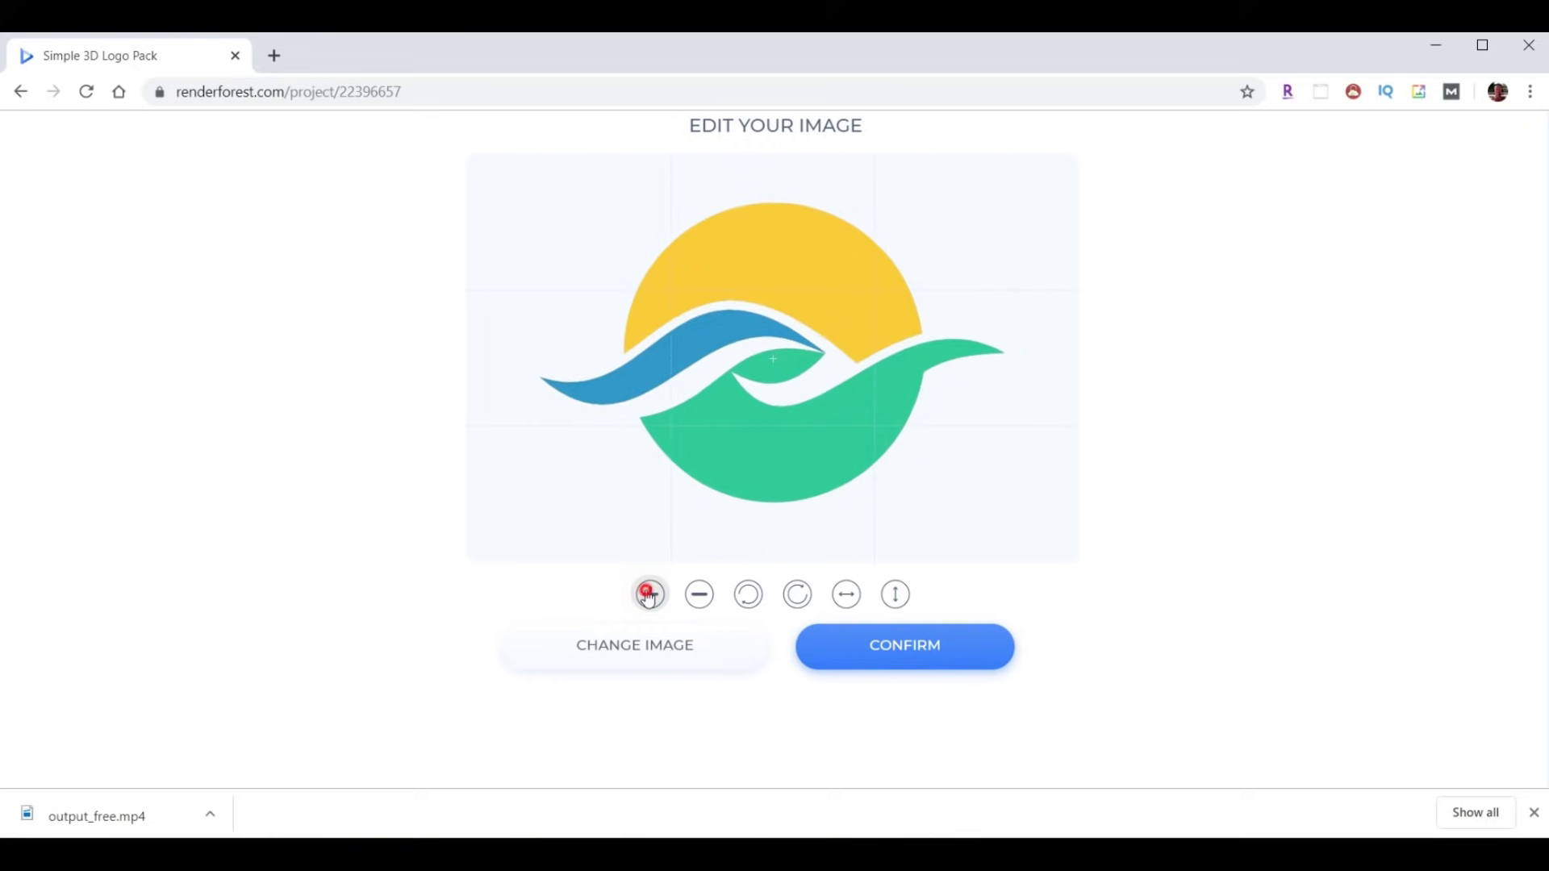
pyautogui.click(650, 594)
pyautogui.click(650, 594)
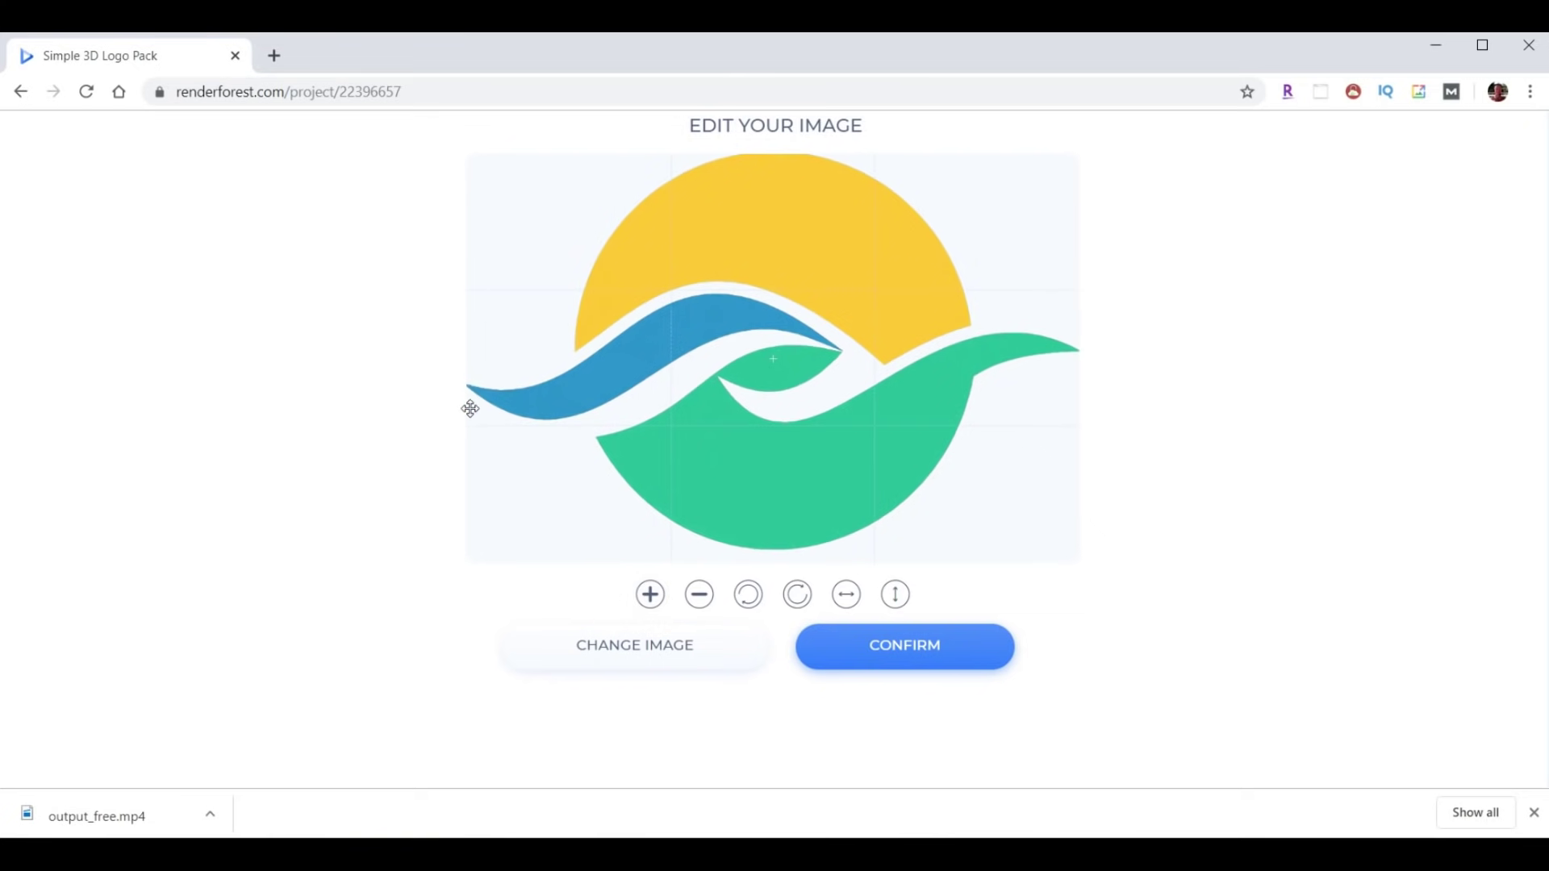
pyautogui.click(692, 596)
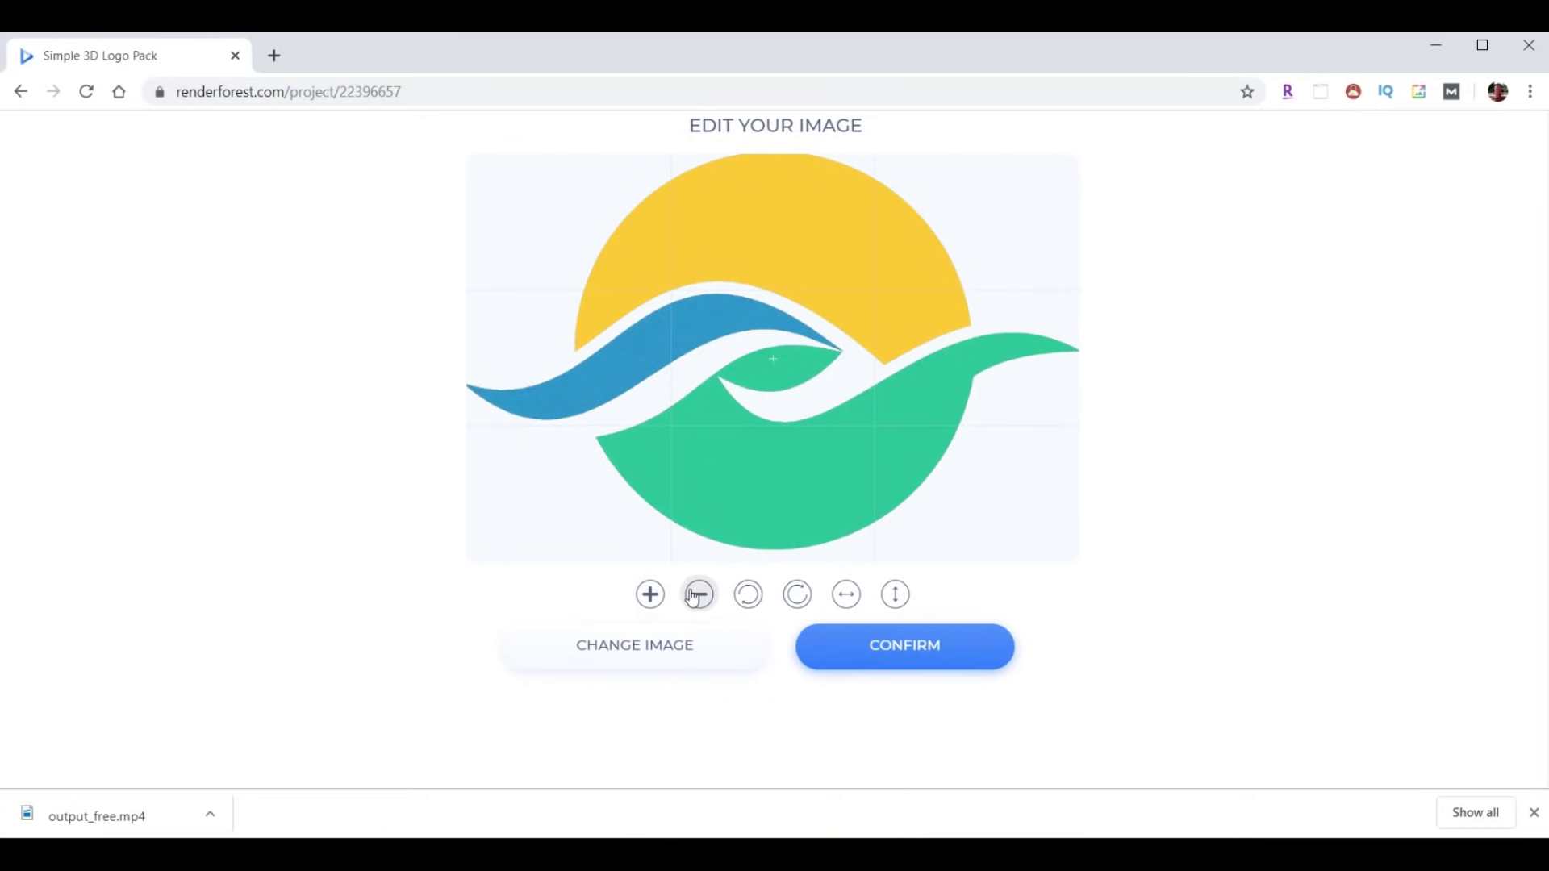
pyautogui.click(901, 653)
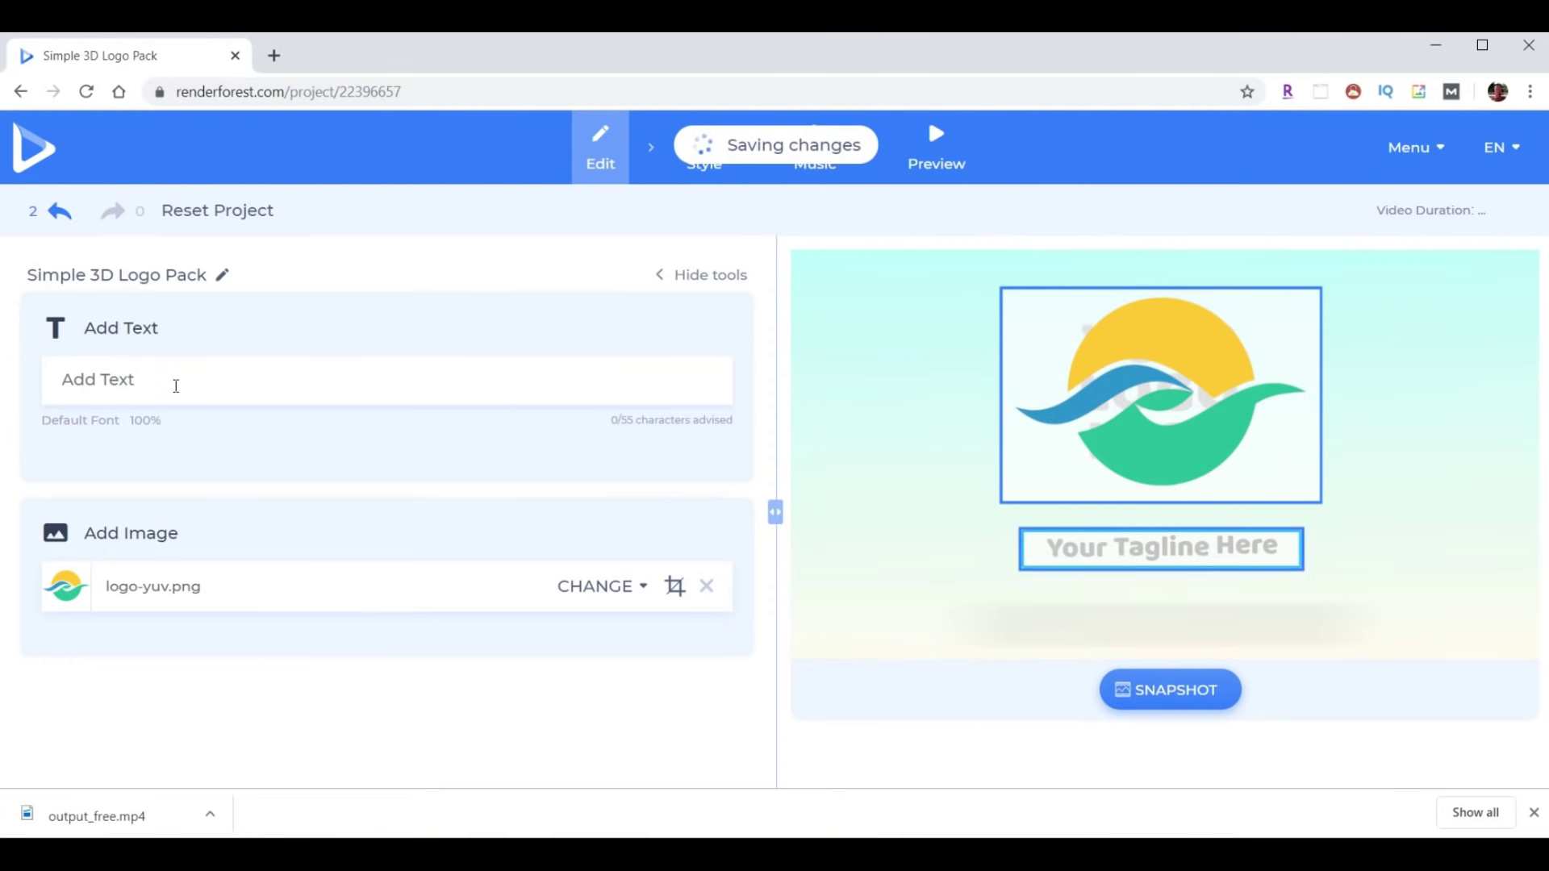
# Enter 'Your Ultimate Vacation' as the intro's tagline text.
pyautogui.click(176, 386)
pyautogui.write('Y')
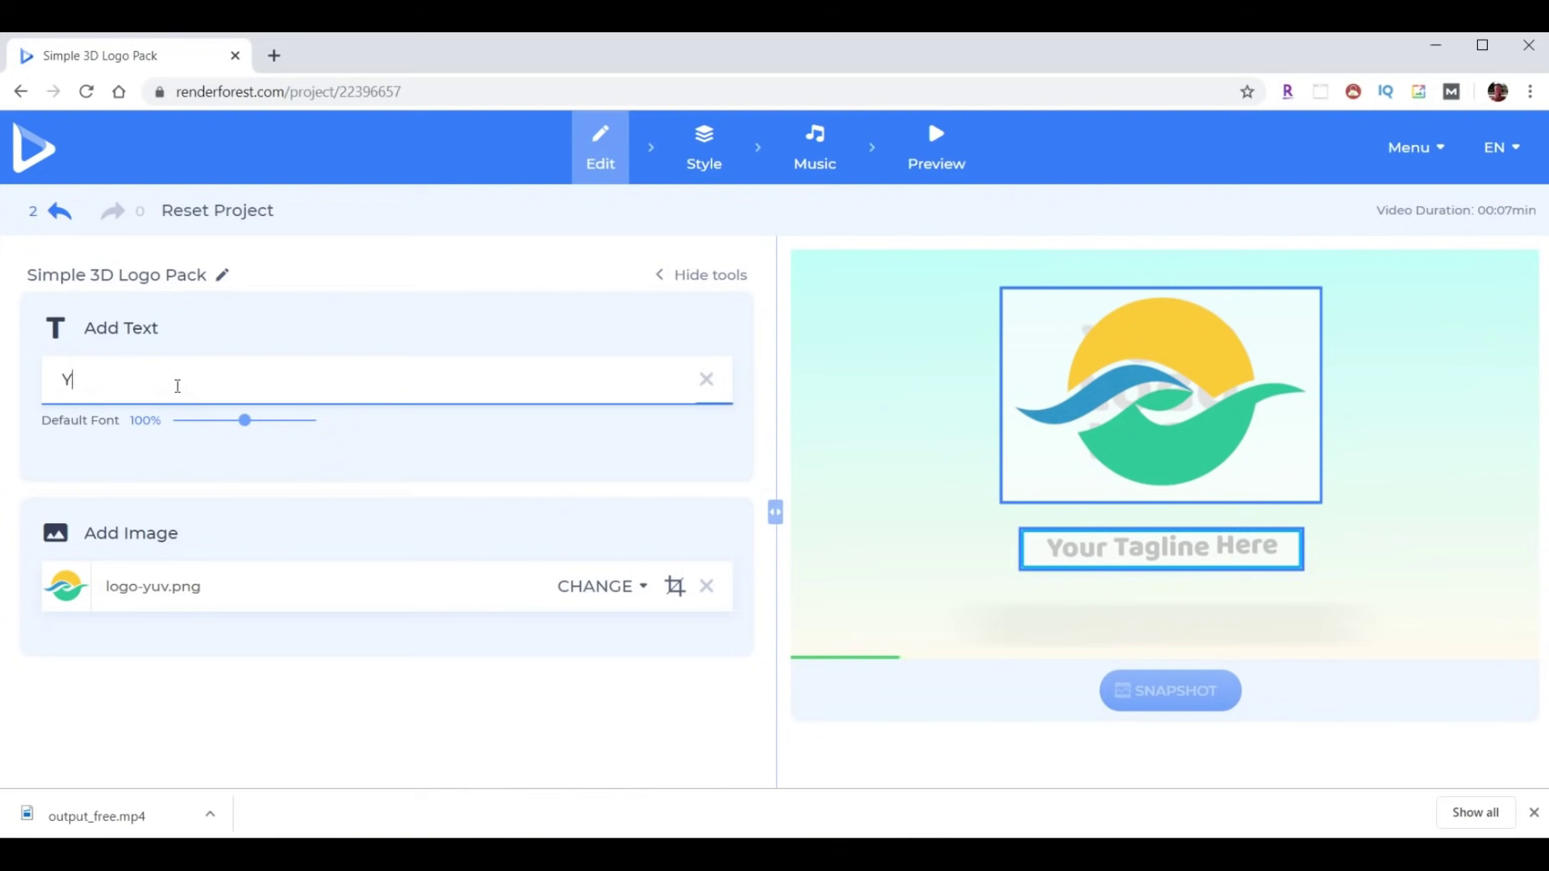
pyautogui.write('our Ultimate Vacation')
pyautogui.click(380, 443)
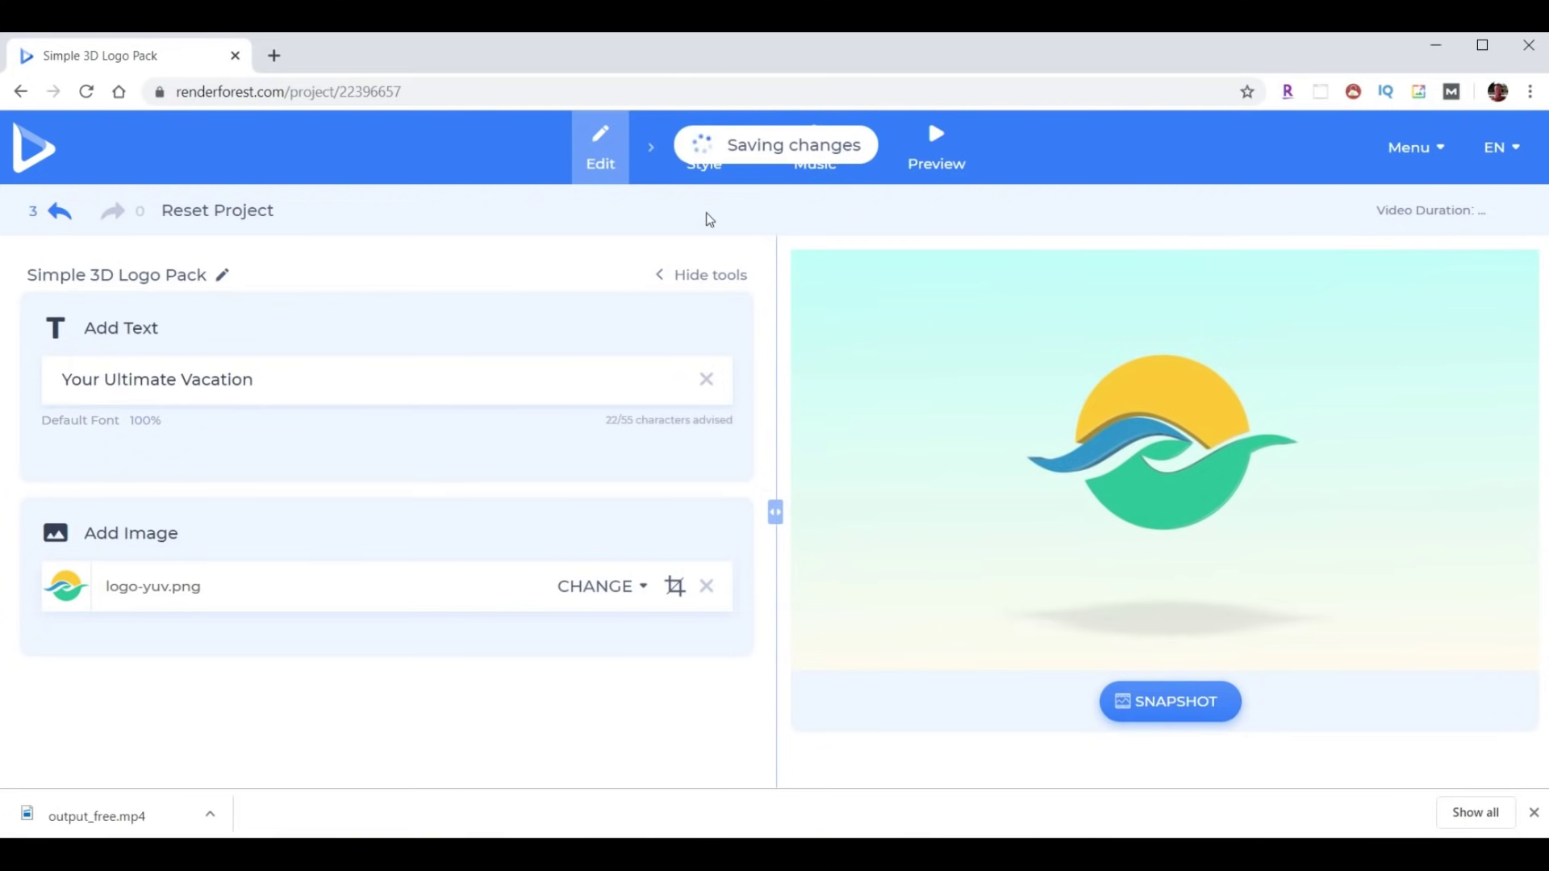
# Start a free preview render from the Preview step with email notification turned off.
pyautogui.click(935, 148)
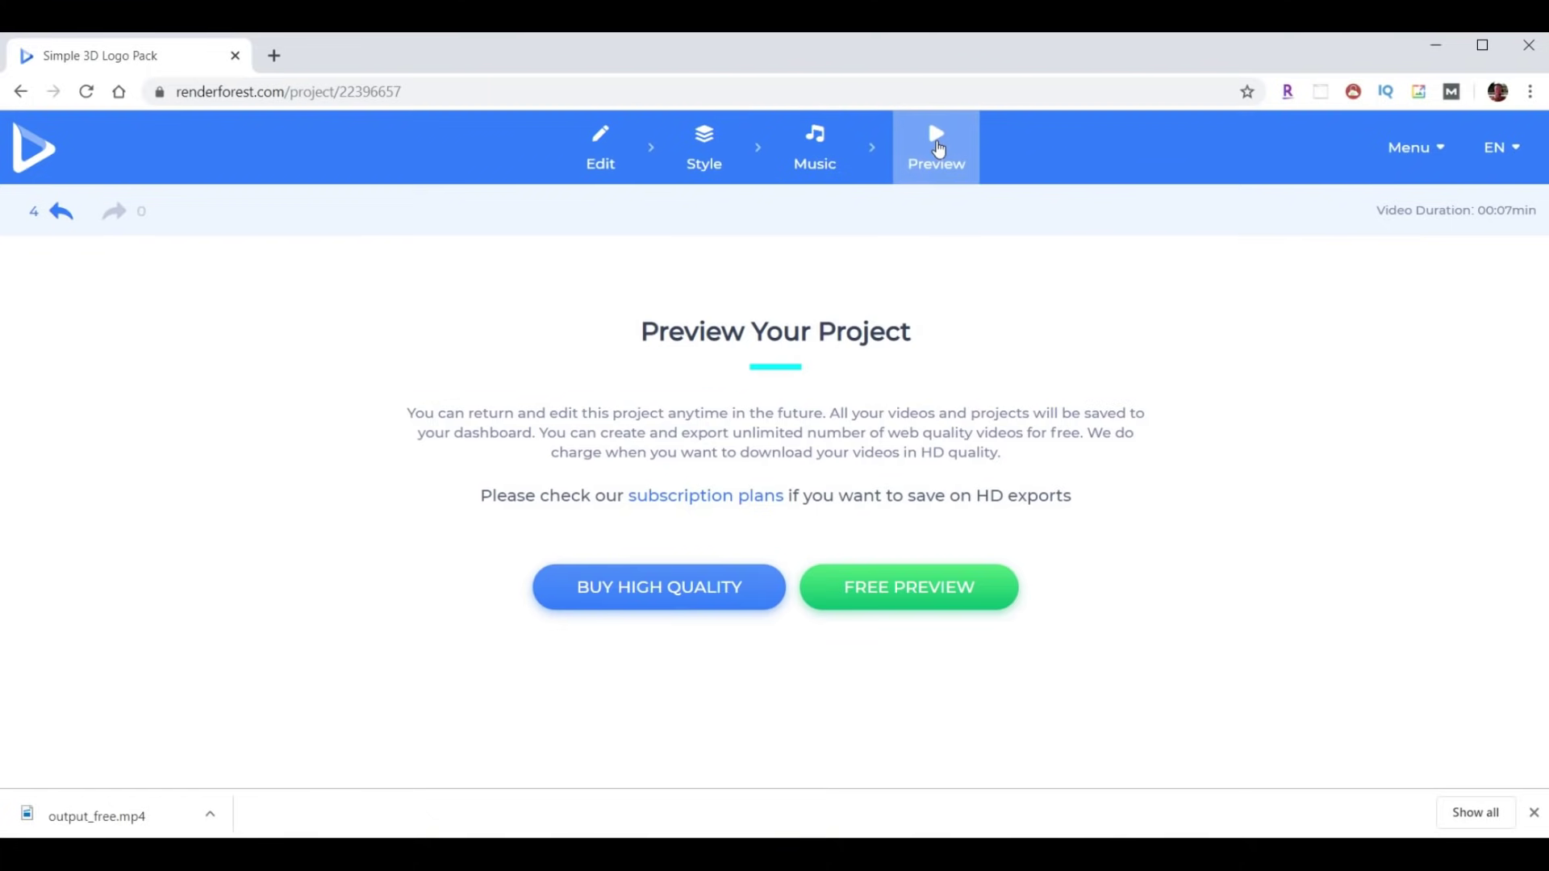
pyautogui.click(919, 593)
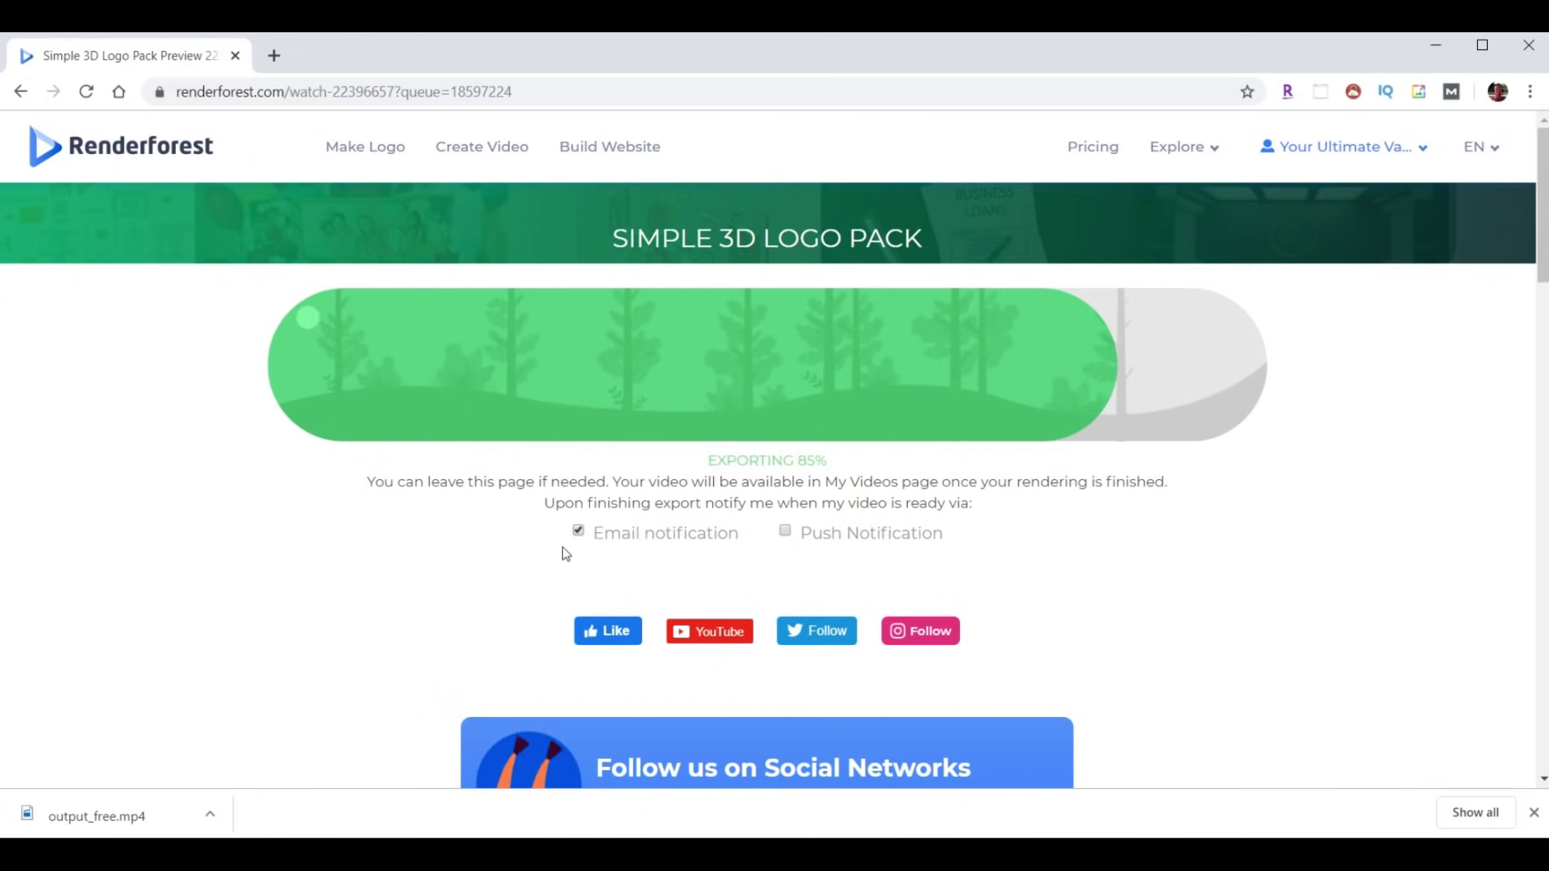
pyautogui.click(579, 531)
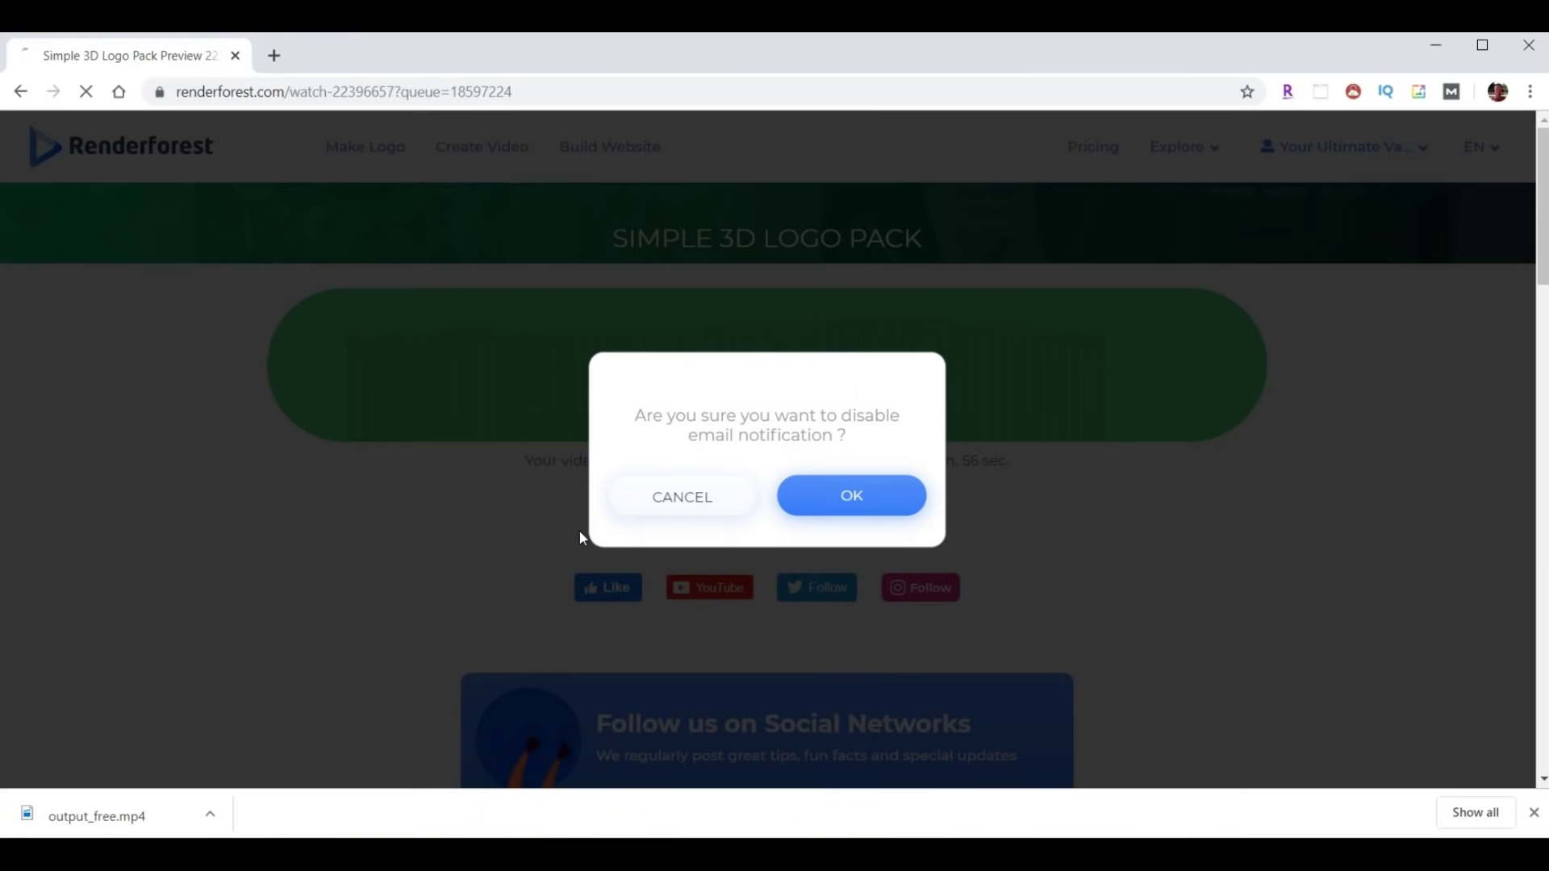
pyautogui.click(876, 498)
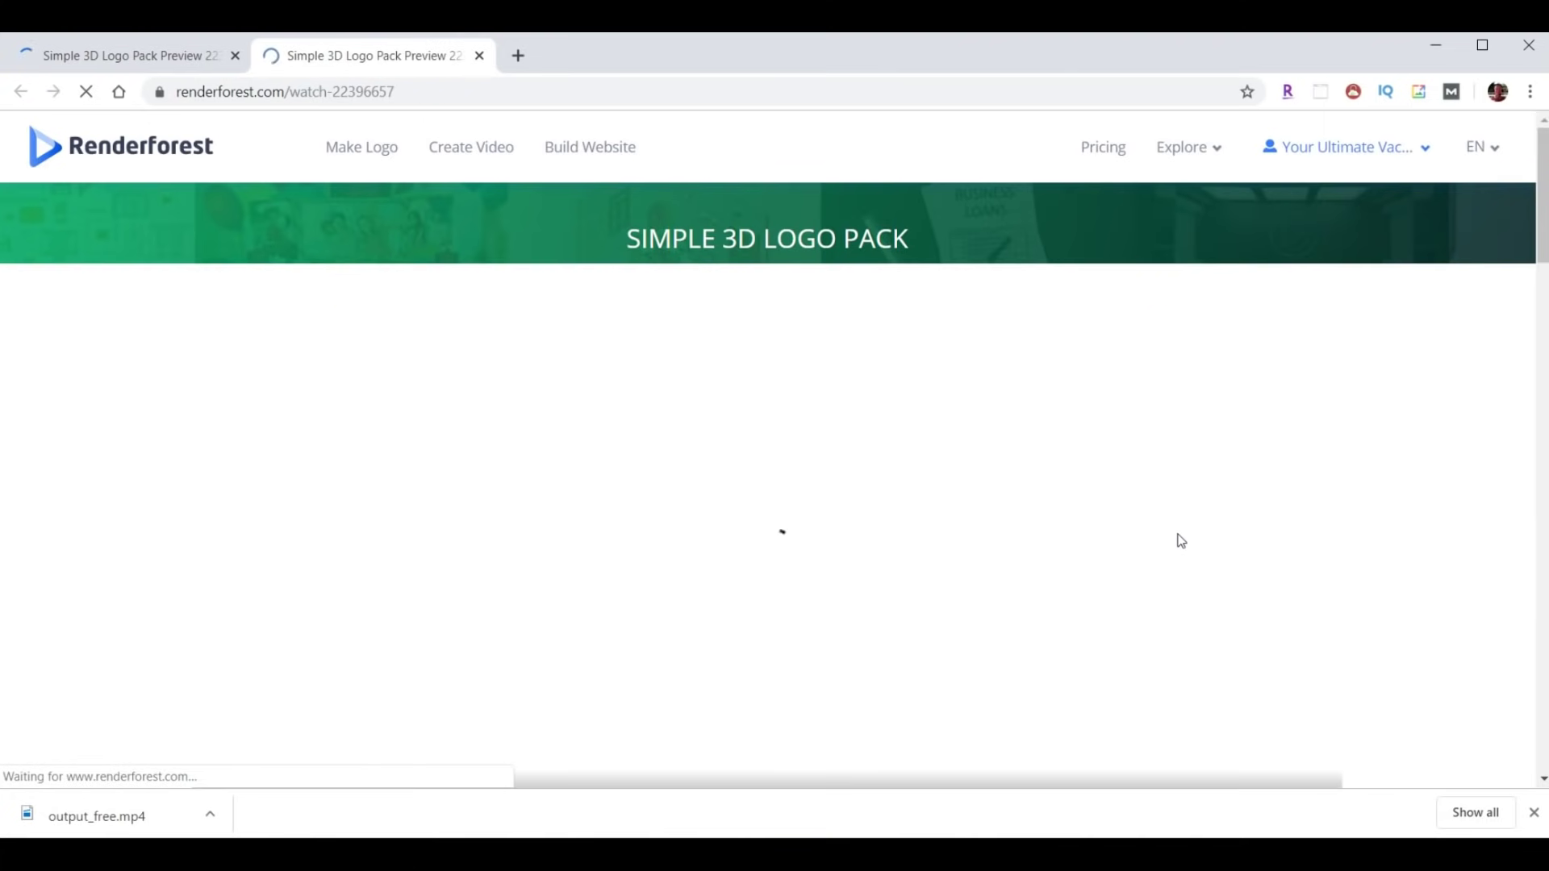
# Watch the full 0:07 preview with the 3D logo, title and watermark.
pyautogui.scroll(-1, 1385, 514)
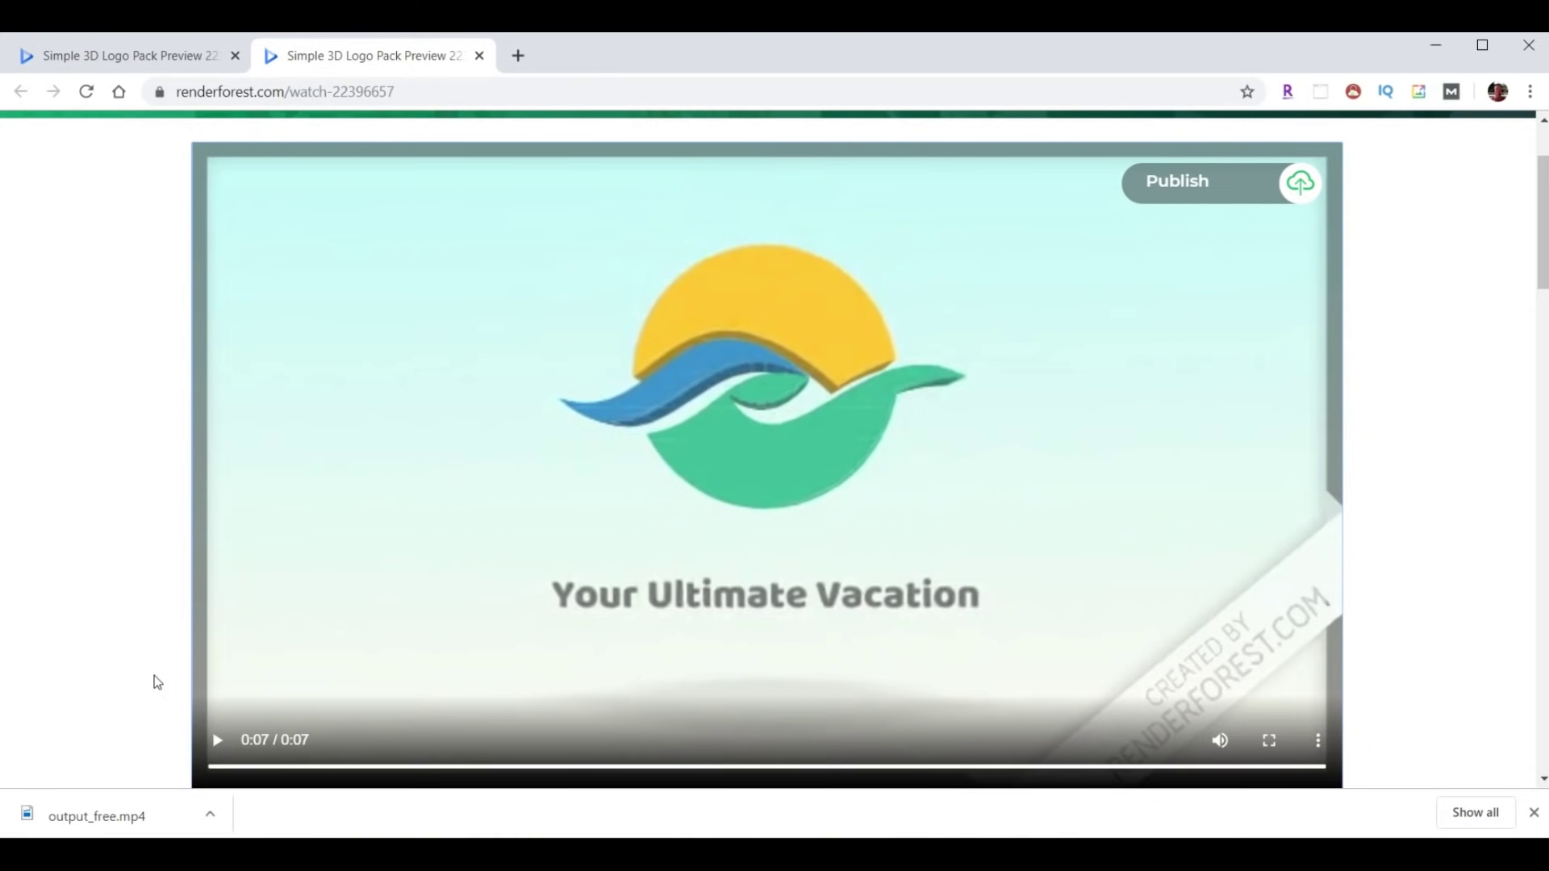
pyautogui.moveTo(947, 582)
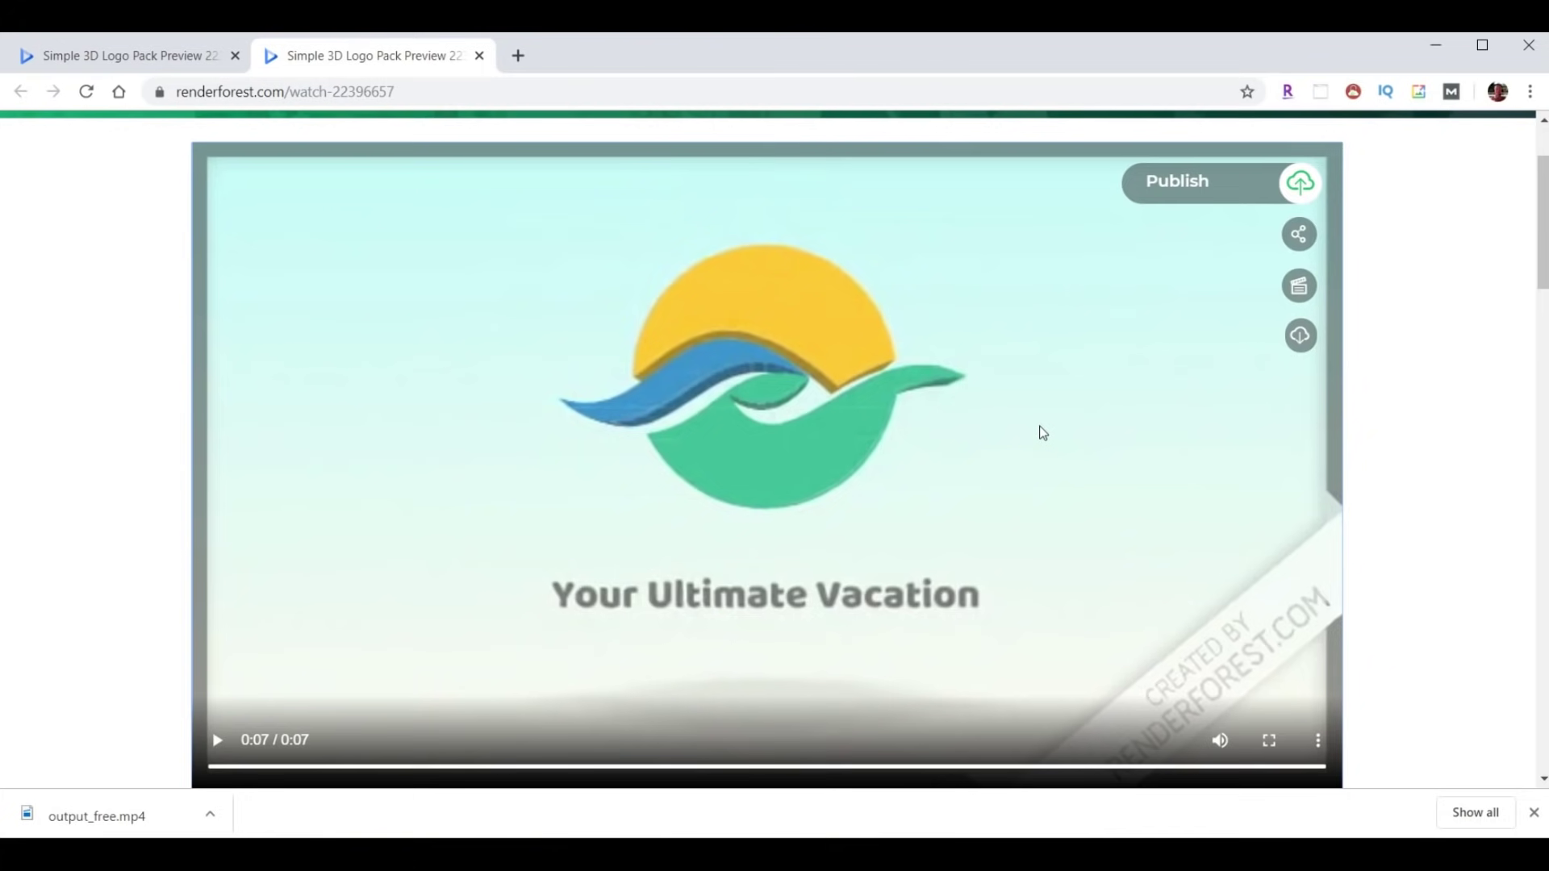
pyautogui.scroll(2, 1469, 480)
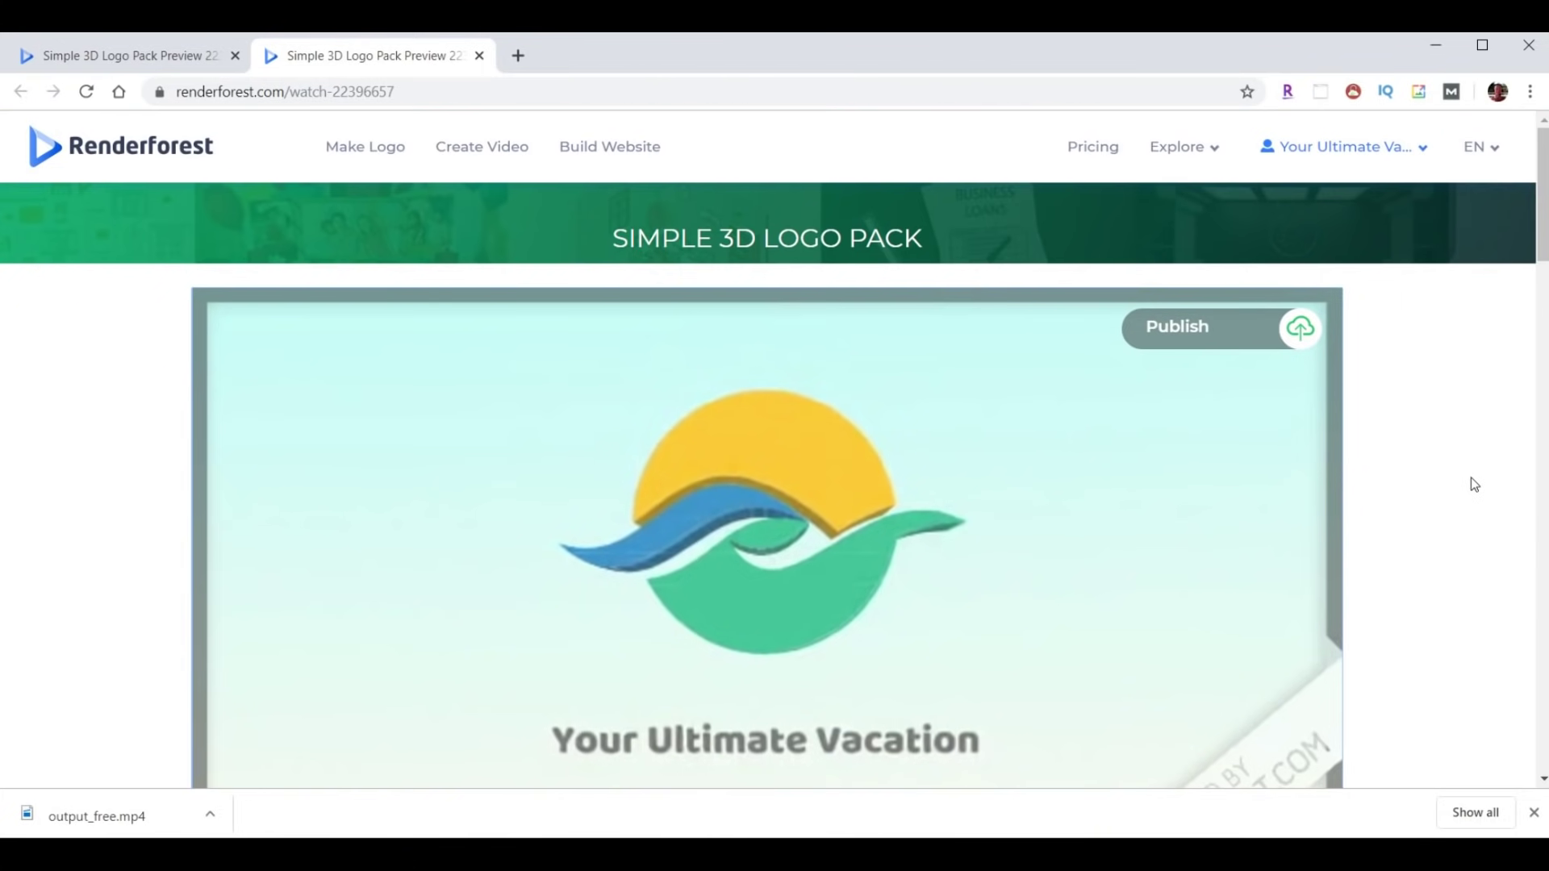
# In My Videos, back out of an HD720 export and export Simple 3D Logo Pack in HD1080.
pyautogui.click(1421, 148)
pyautogui.click(1331, 201)
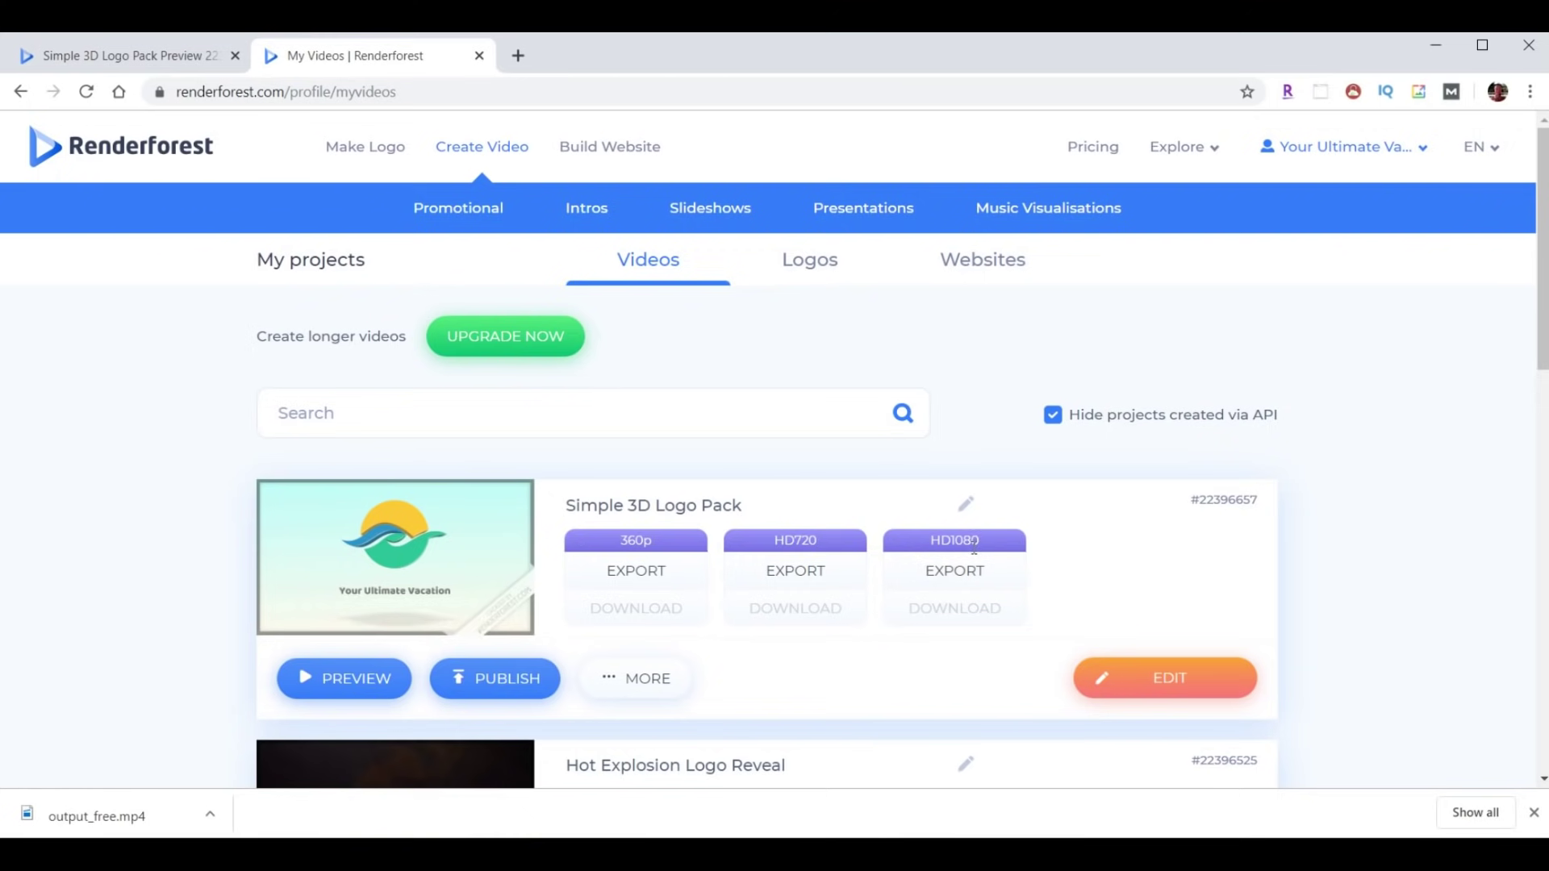
pyautogui.click(789, 574)
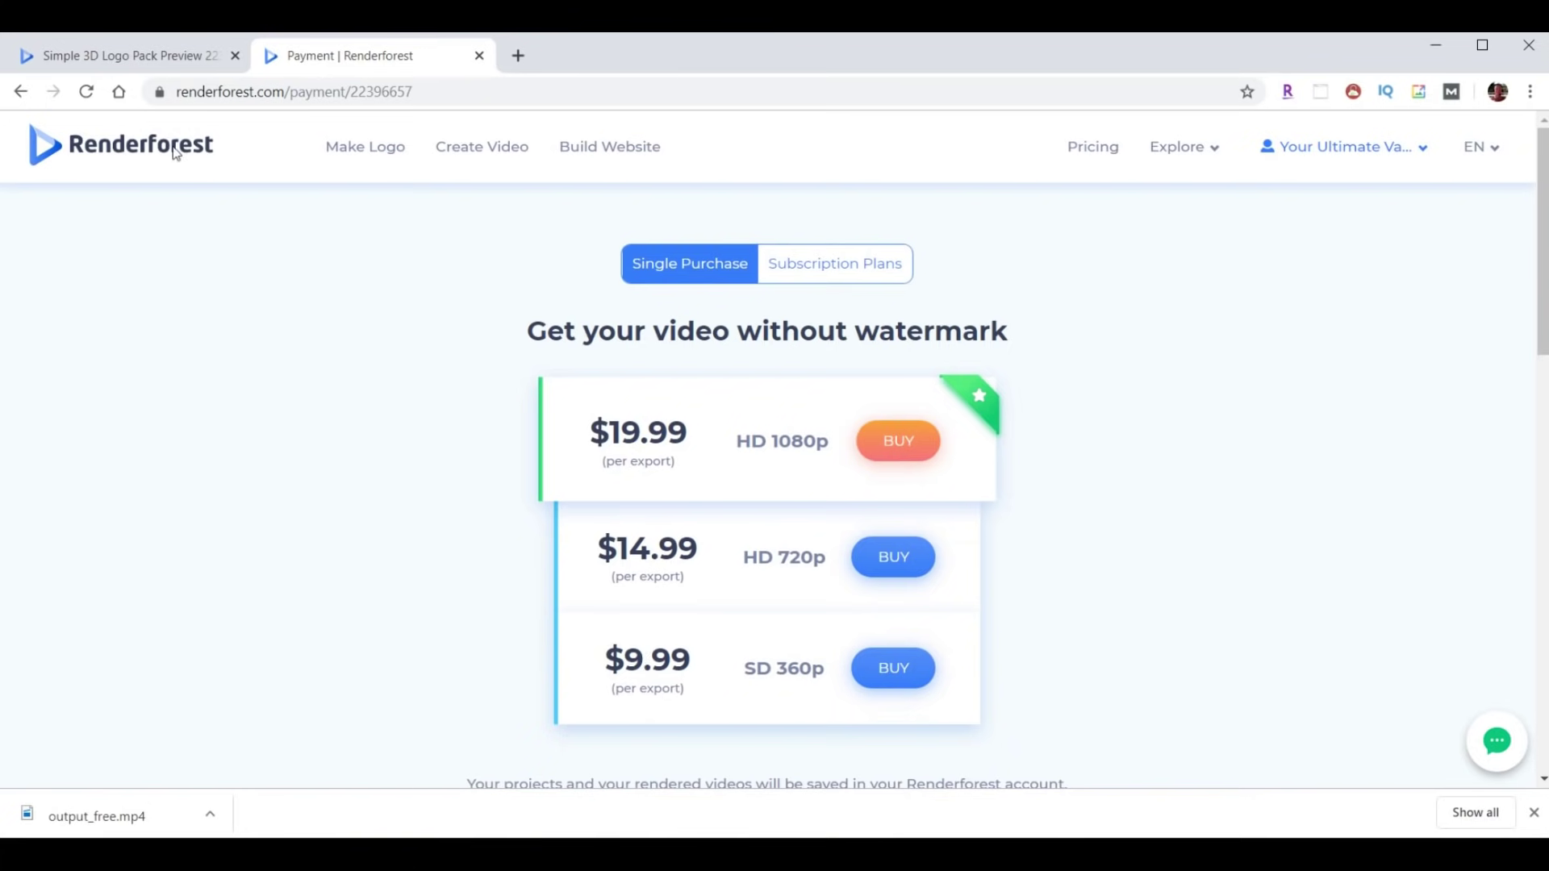
pyautogui.click(22, 93)
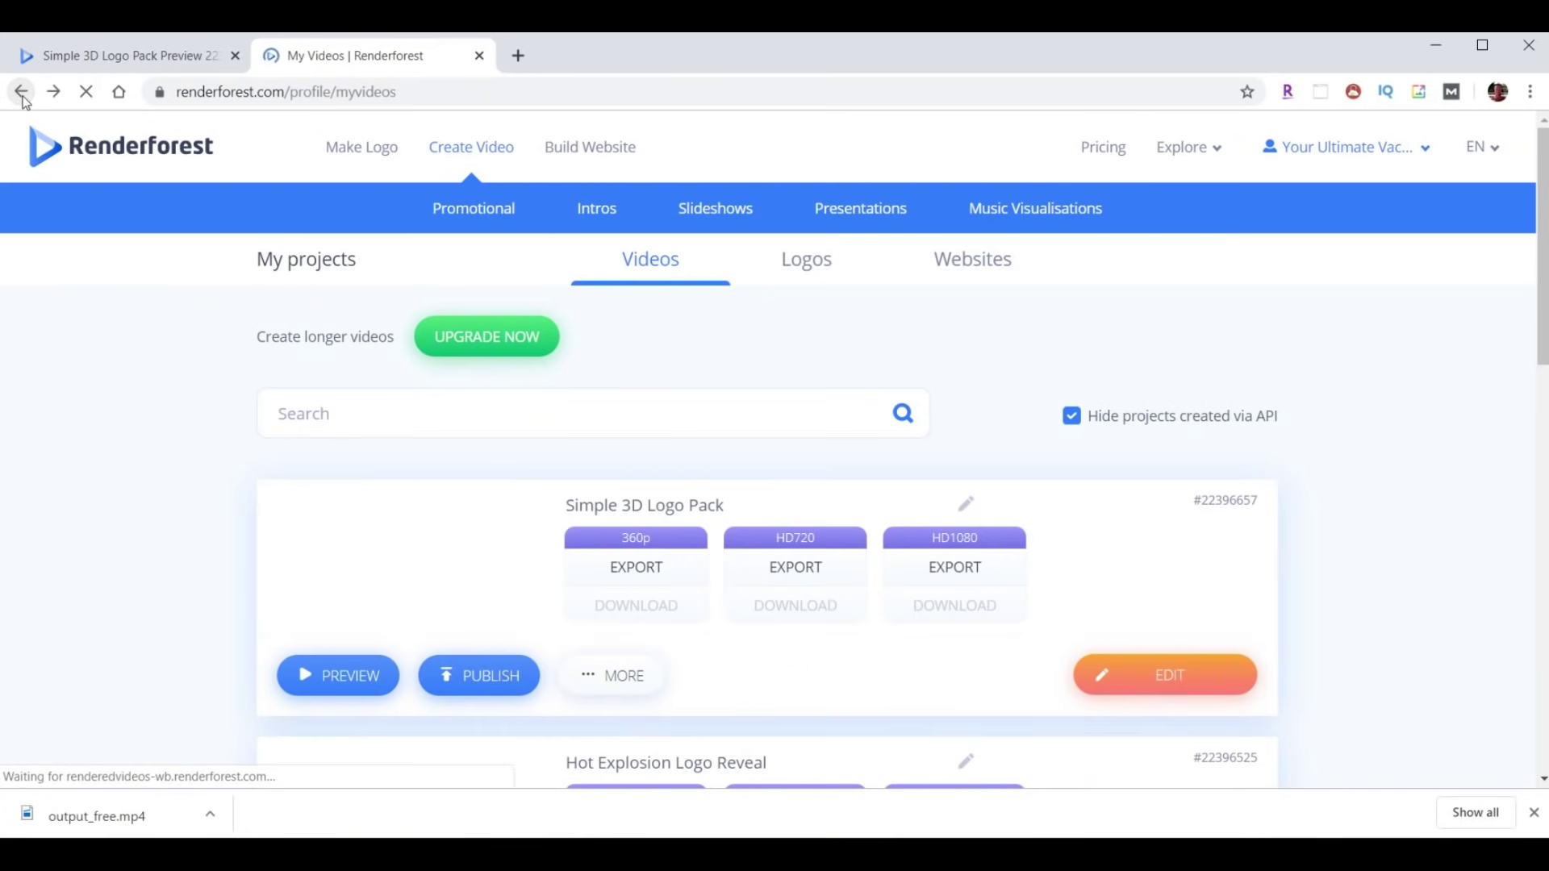
pyautogui.click(954, 576)
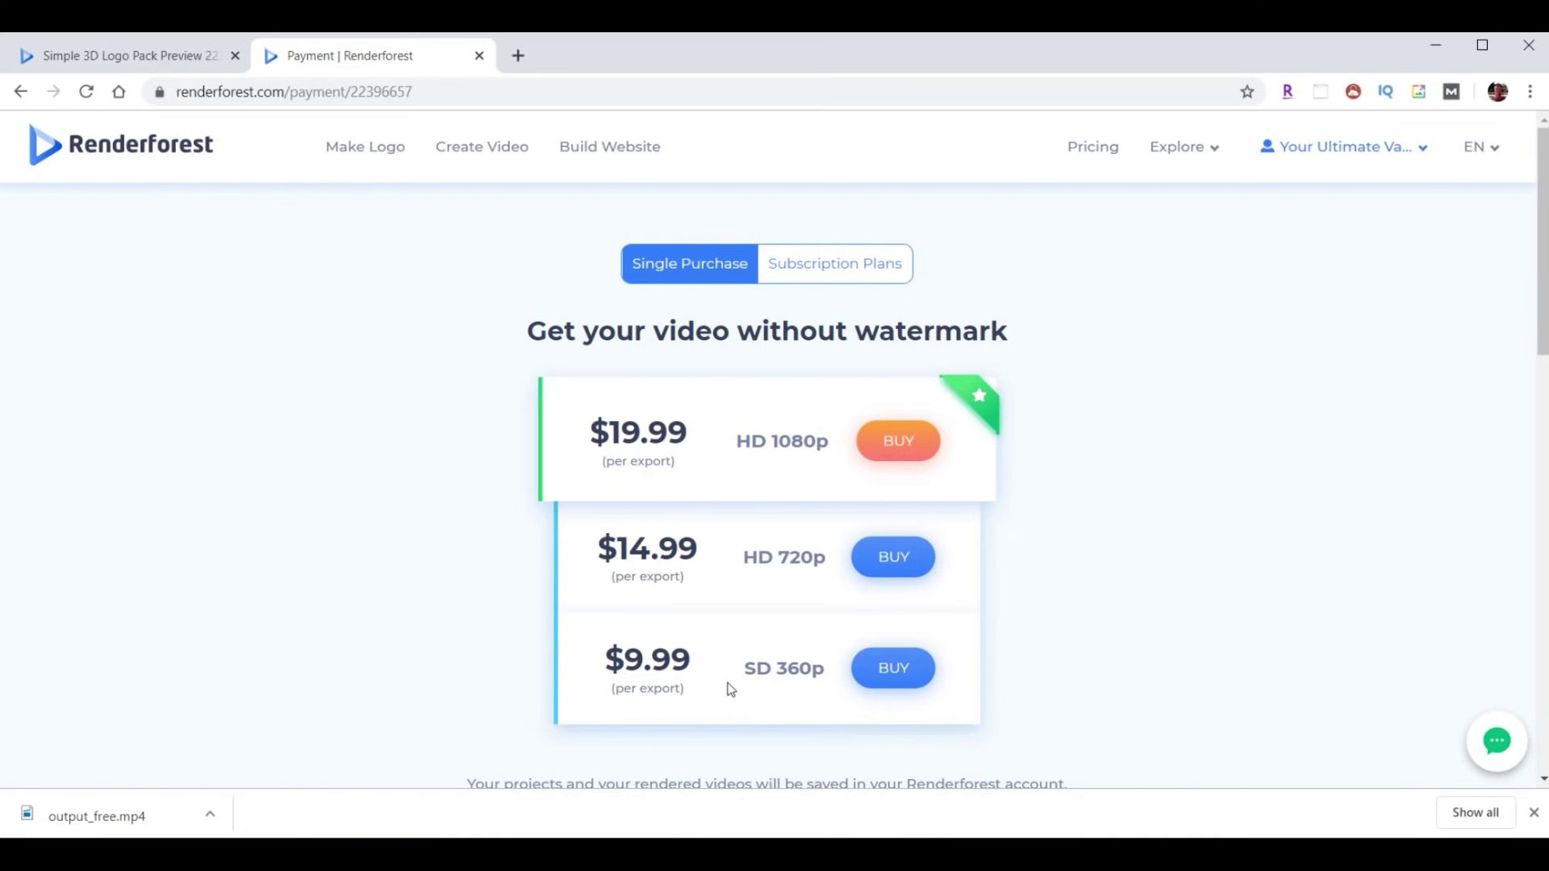
# Buy the $19.99 HD 1080p export and scroll down the billing form.
pyautogui.click(914, 450)
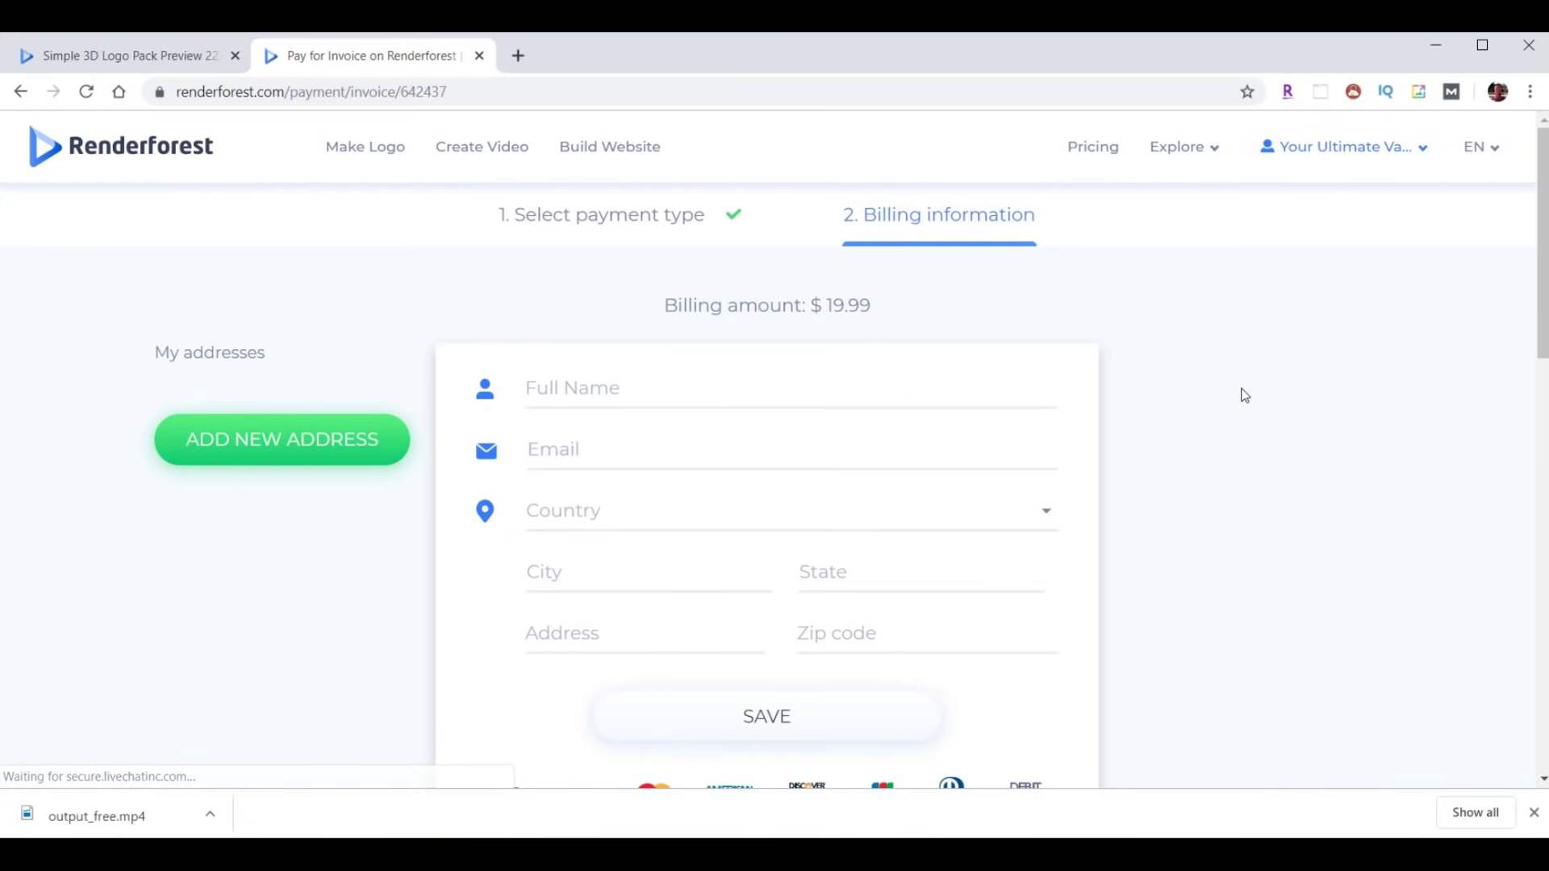
pyautogui.scroll(-3, 1243, 399)
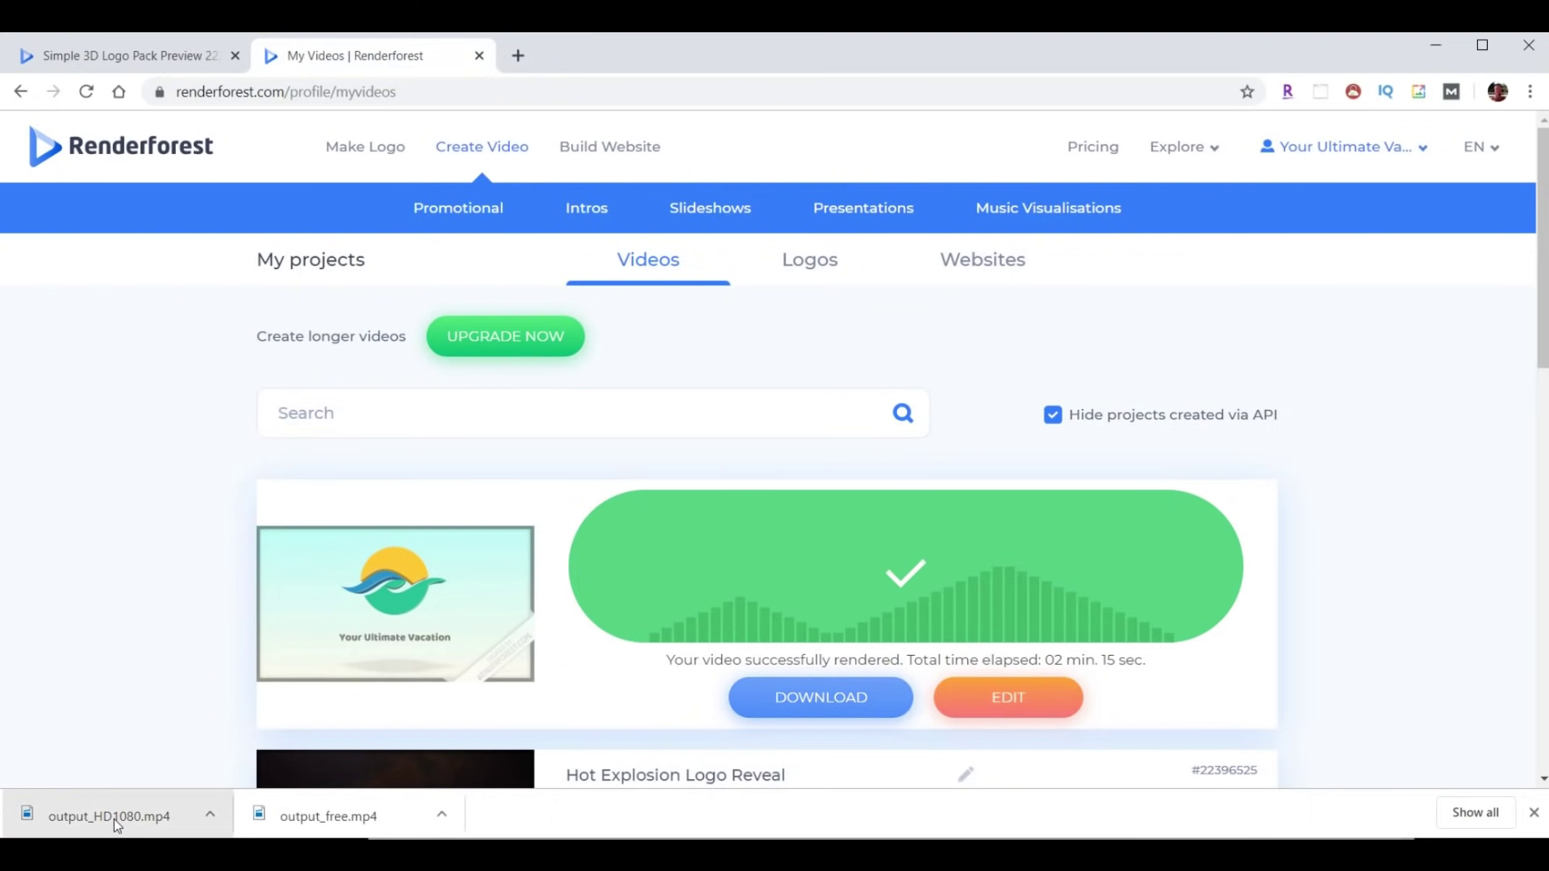
# Show output_HD1080.mp4 in the Downloads folder and play it.
pyautogui.click(209, 815)
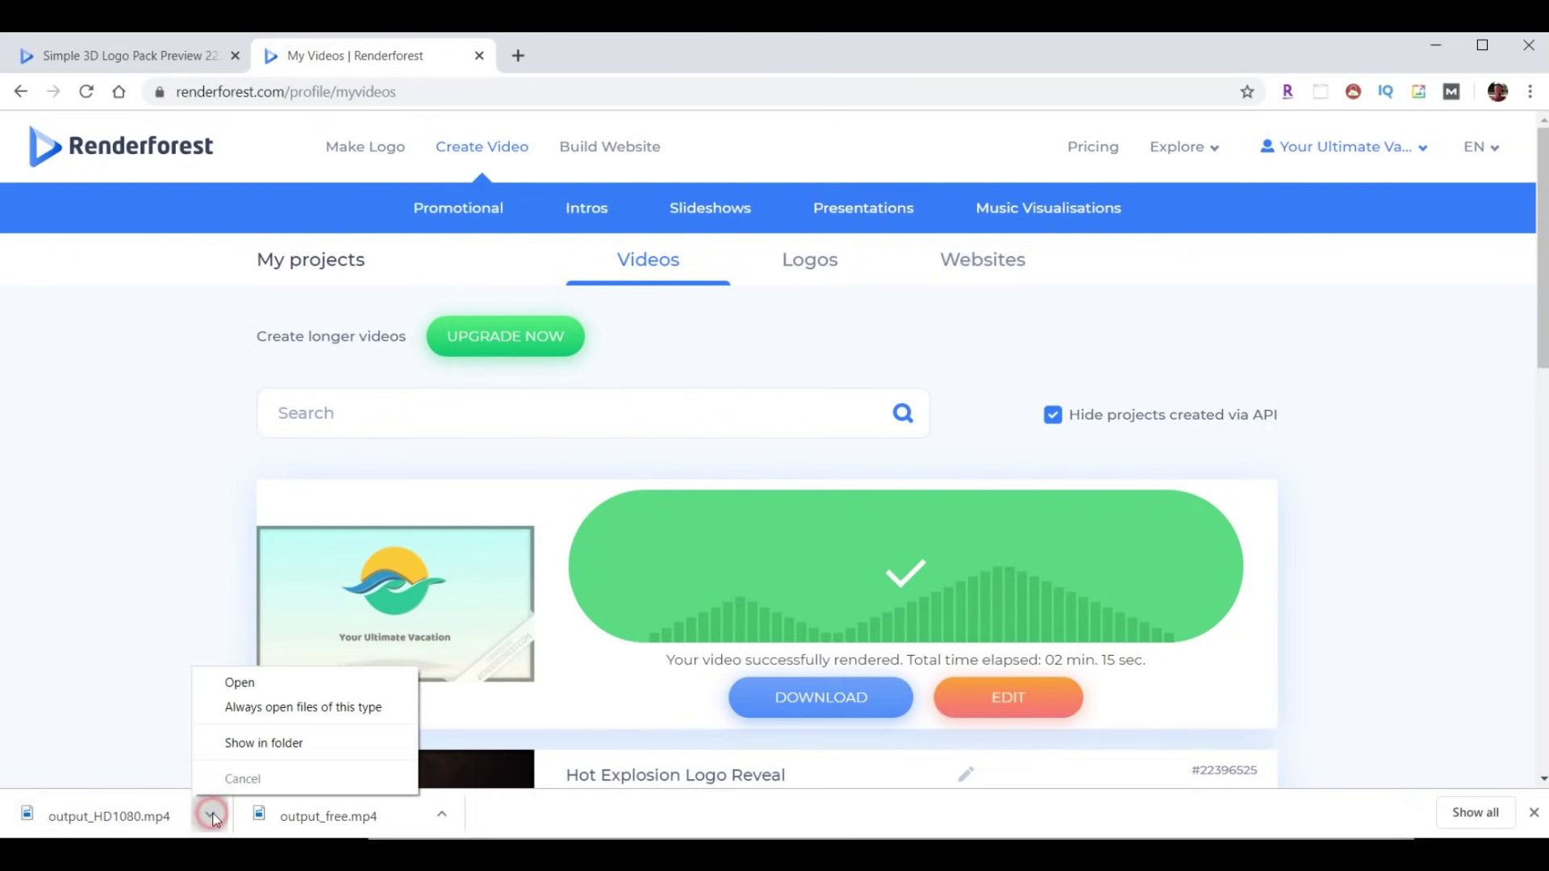
pyautogui.click(258, 739)
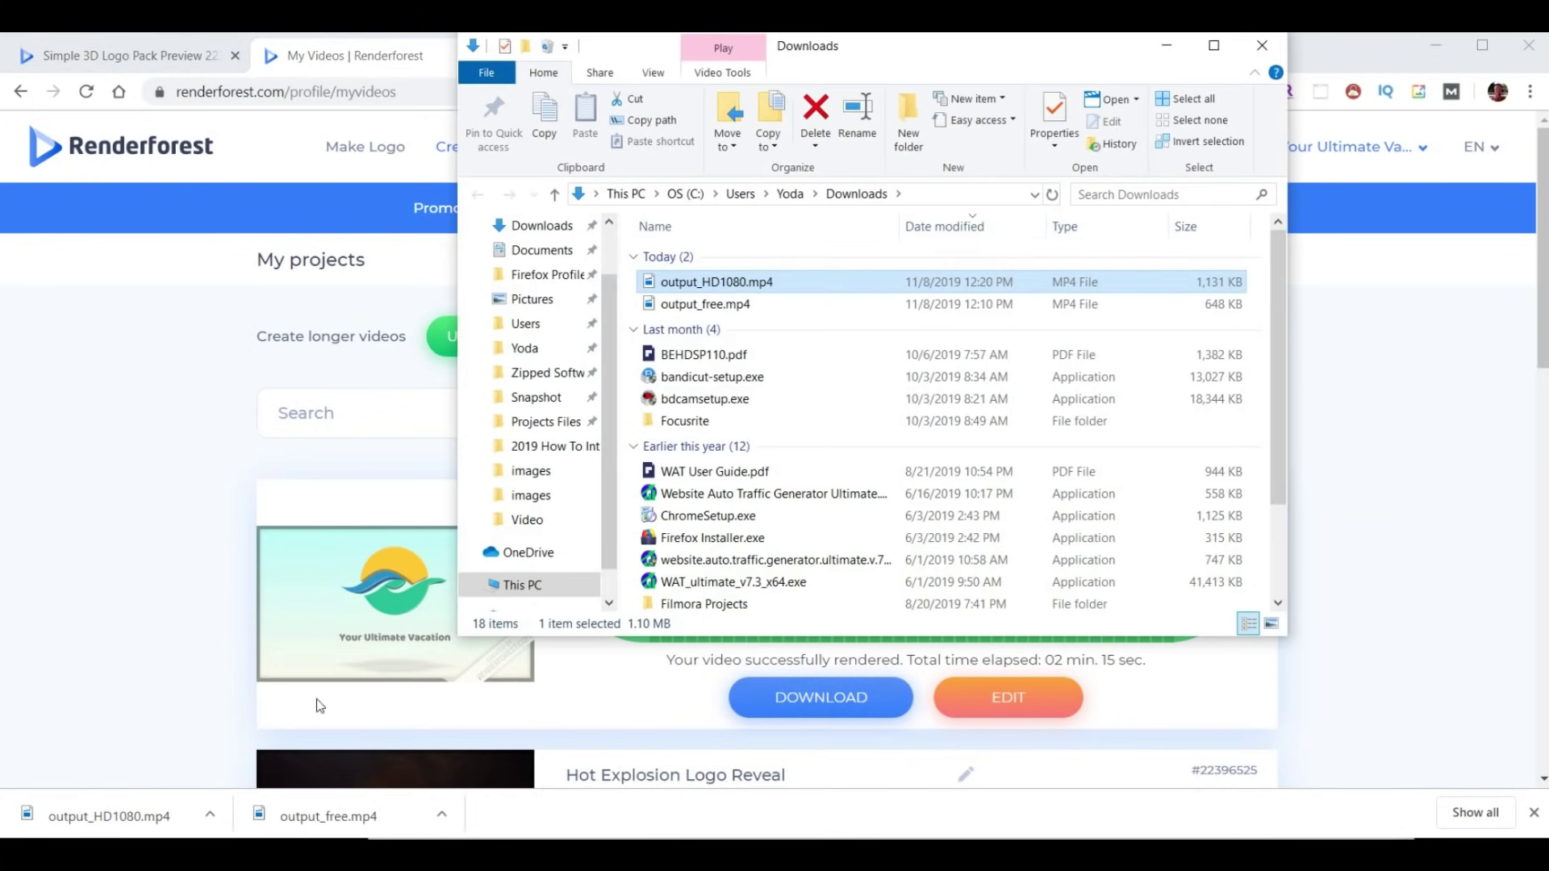
pyautogui.doubleClick(706, 284)
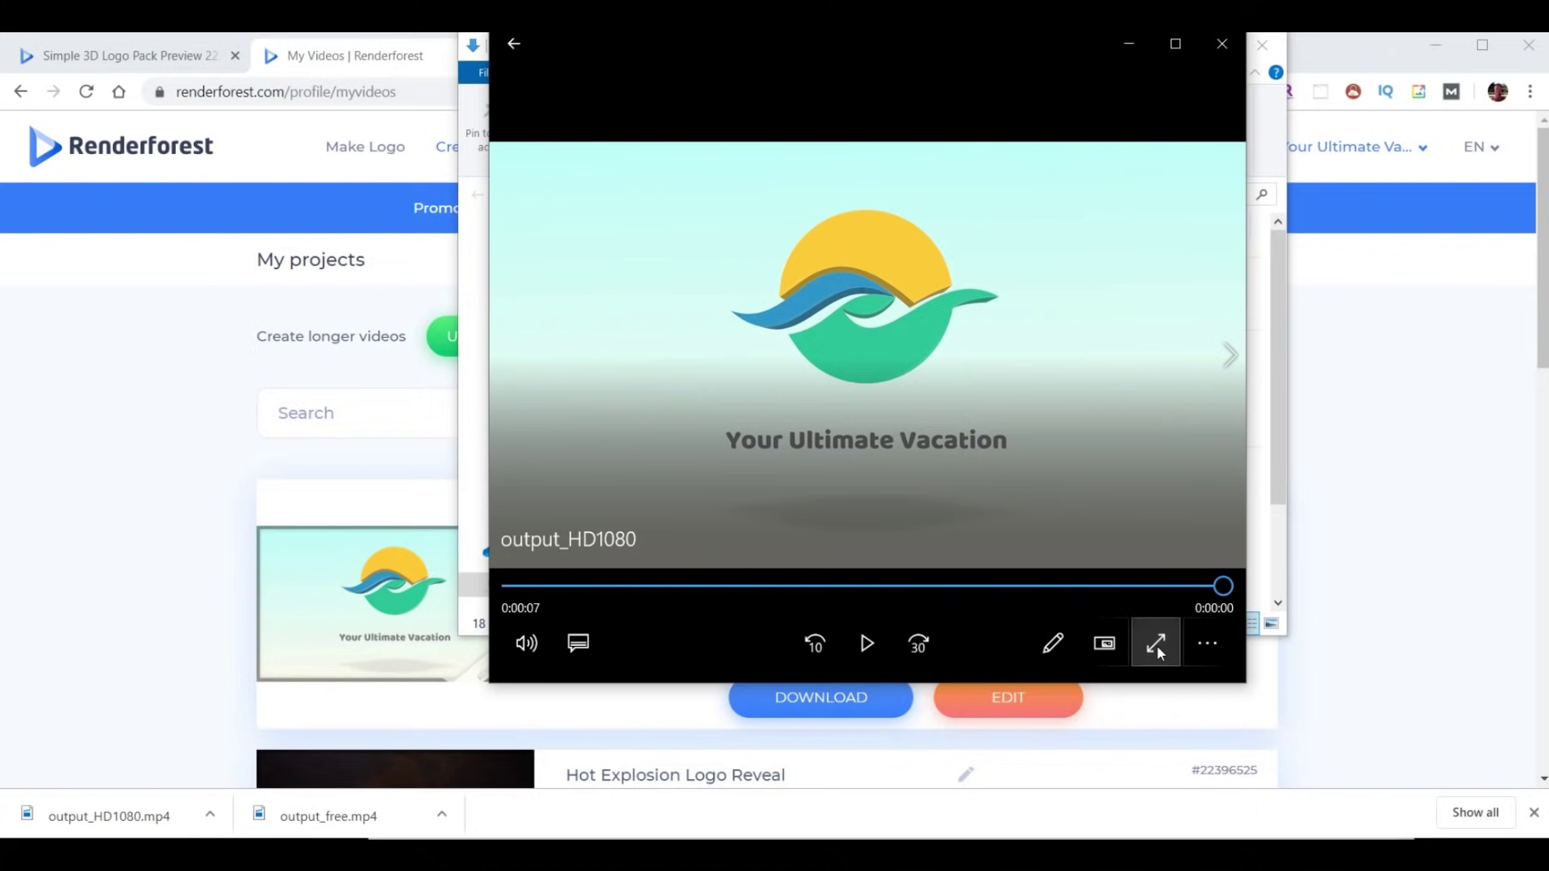
pyautogui.click(1155, 646)
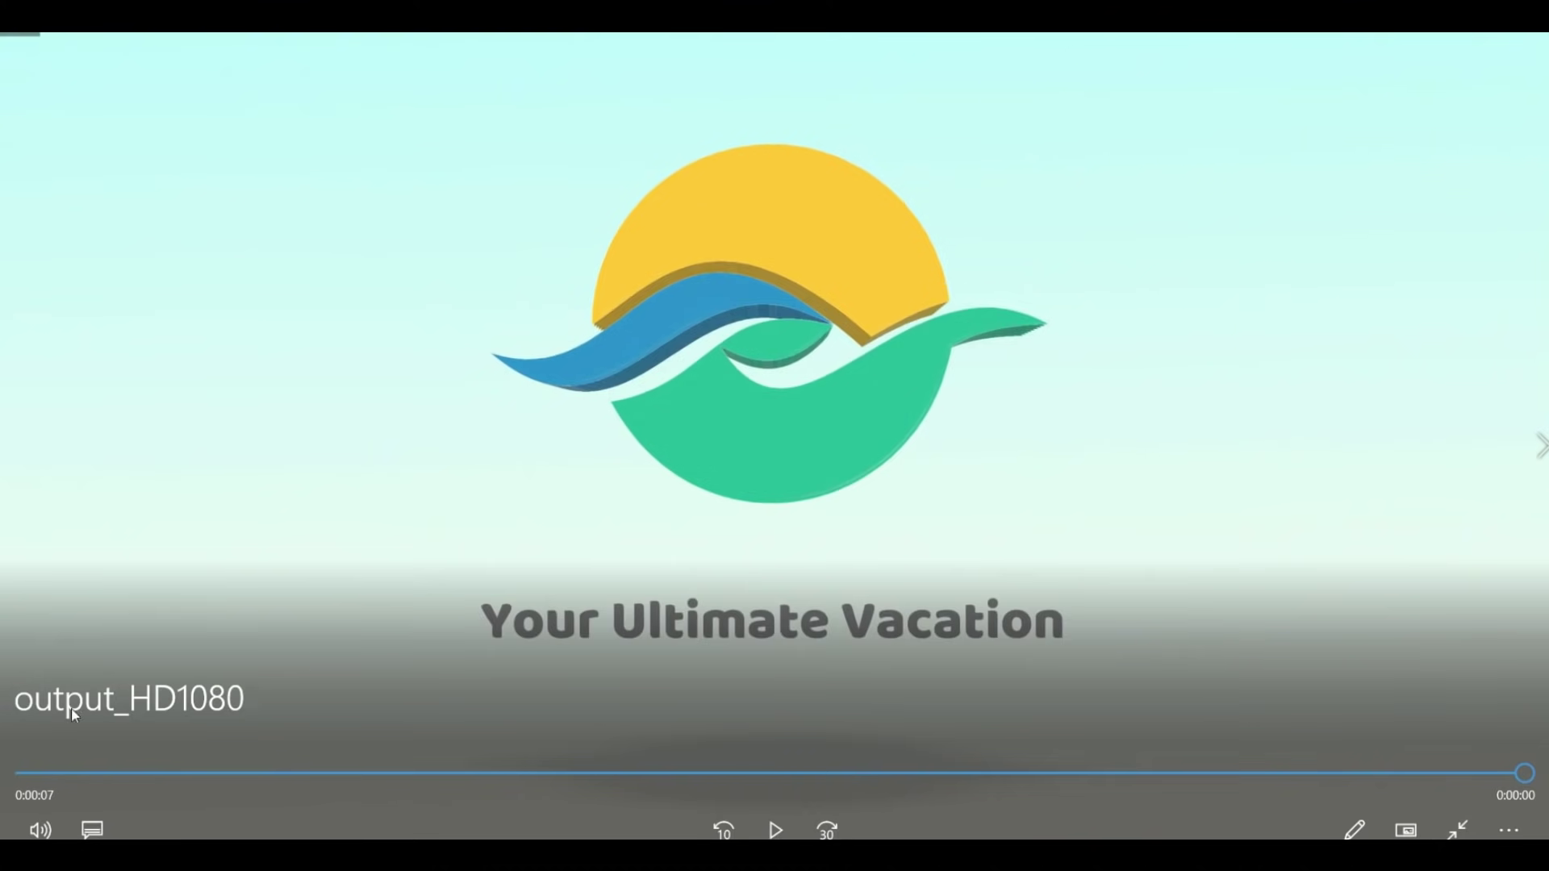
pyautogui.click(775, 830)
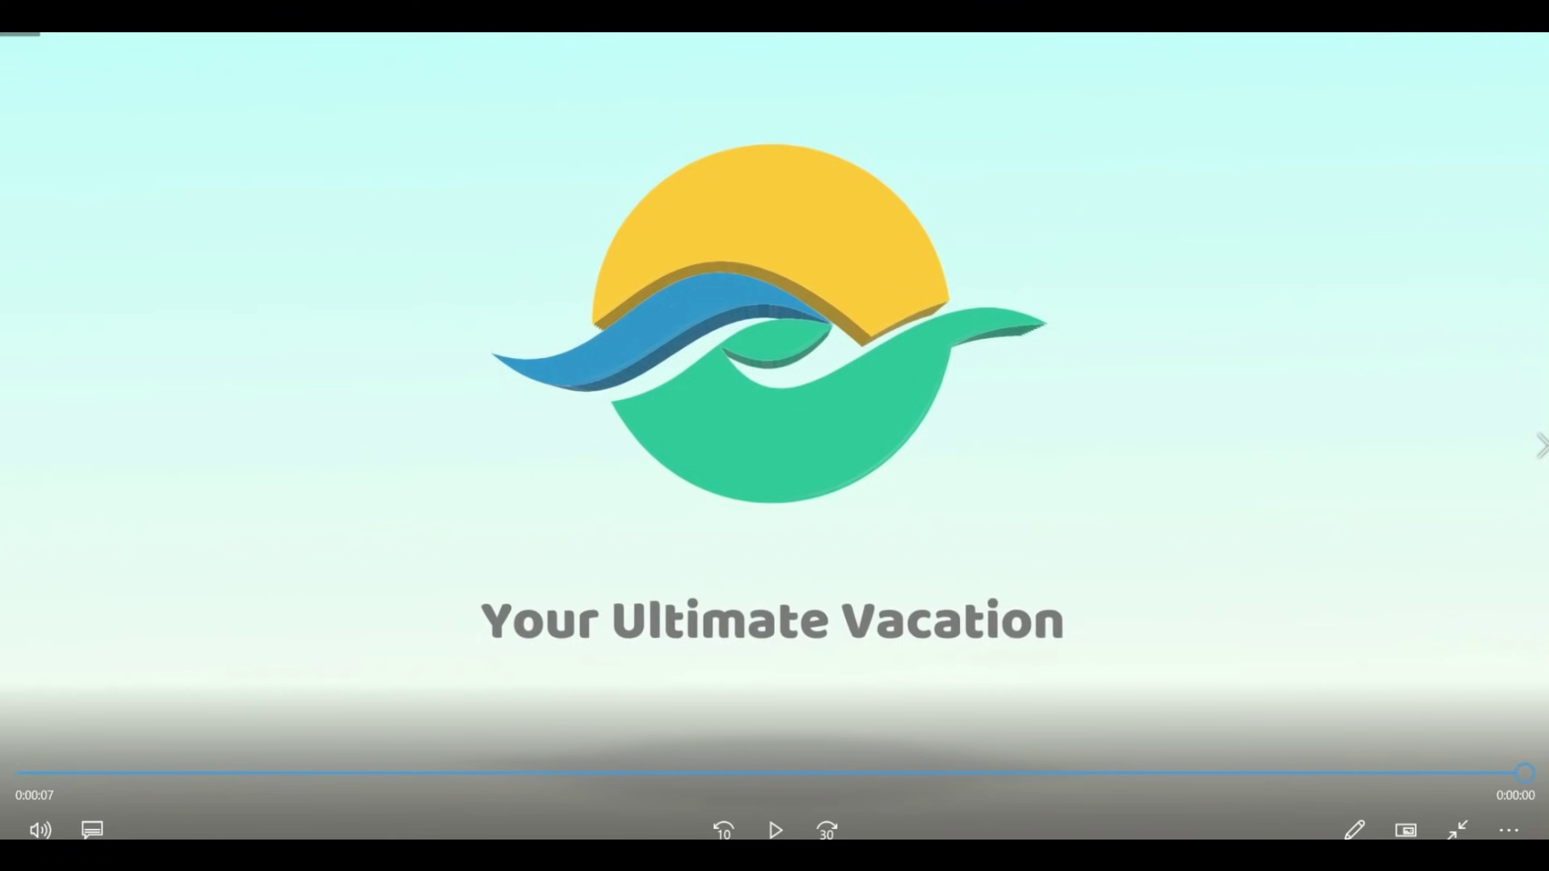
pyautogui.press('Escape')
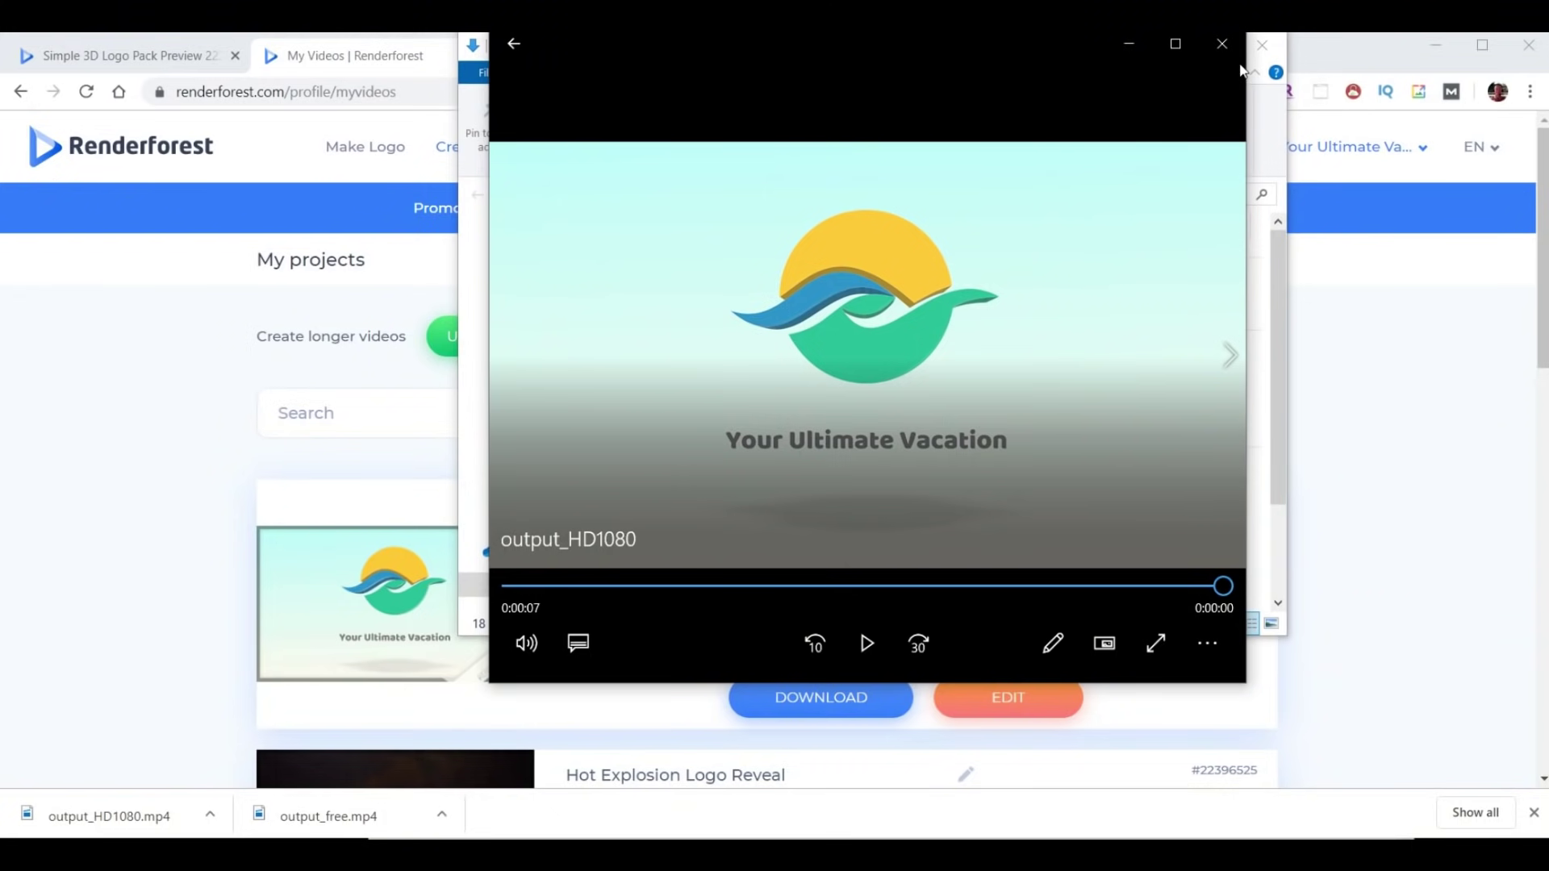
# Close the Movies & TV player and browse the My Videos project list.
pyautogui.click(1345, 518)
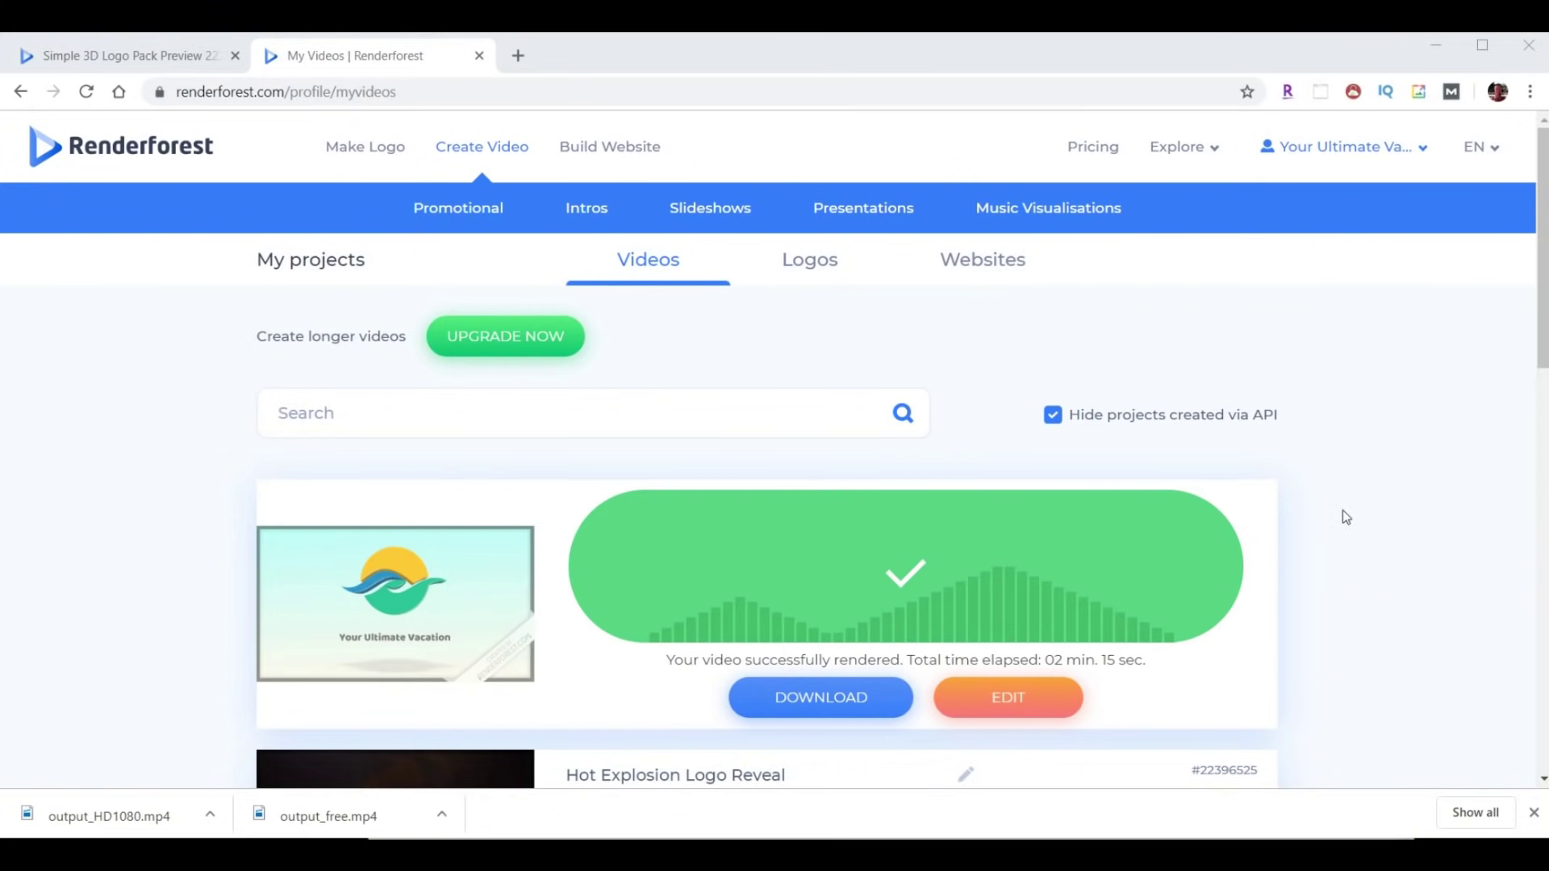
pyautogui.click(1424, 160)
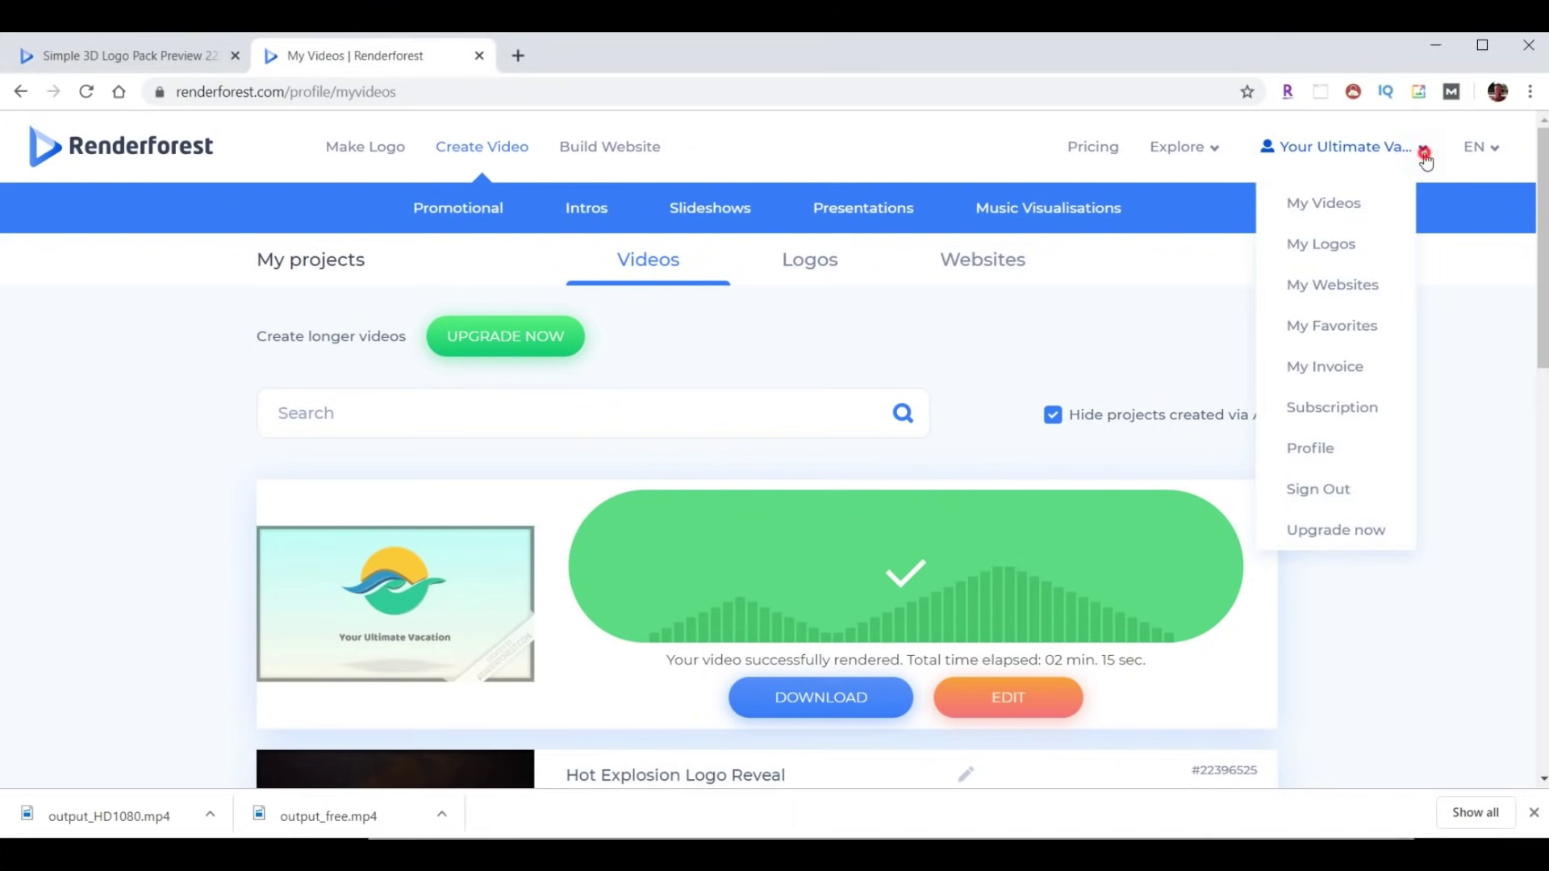
pyautogui.click(1335, 206)
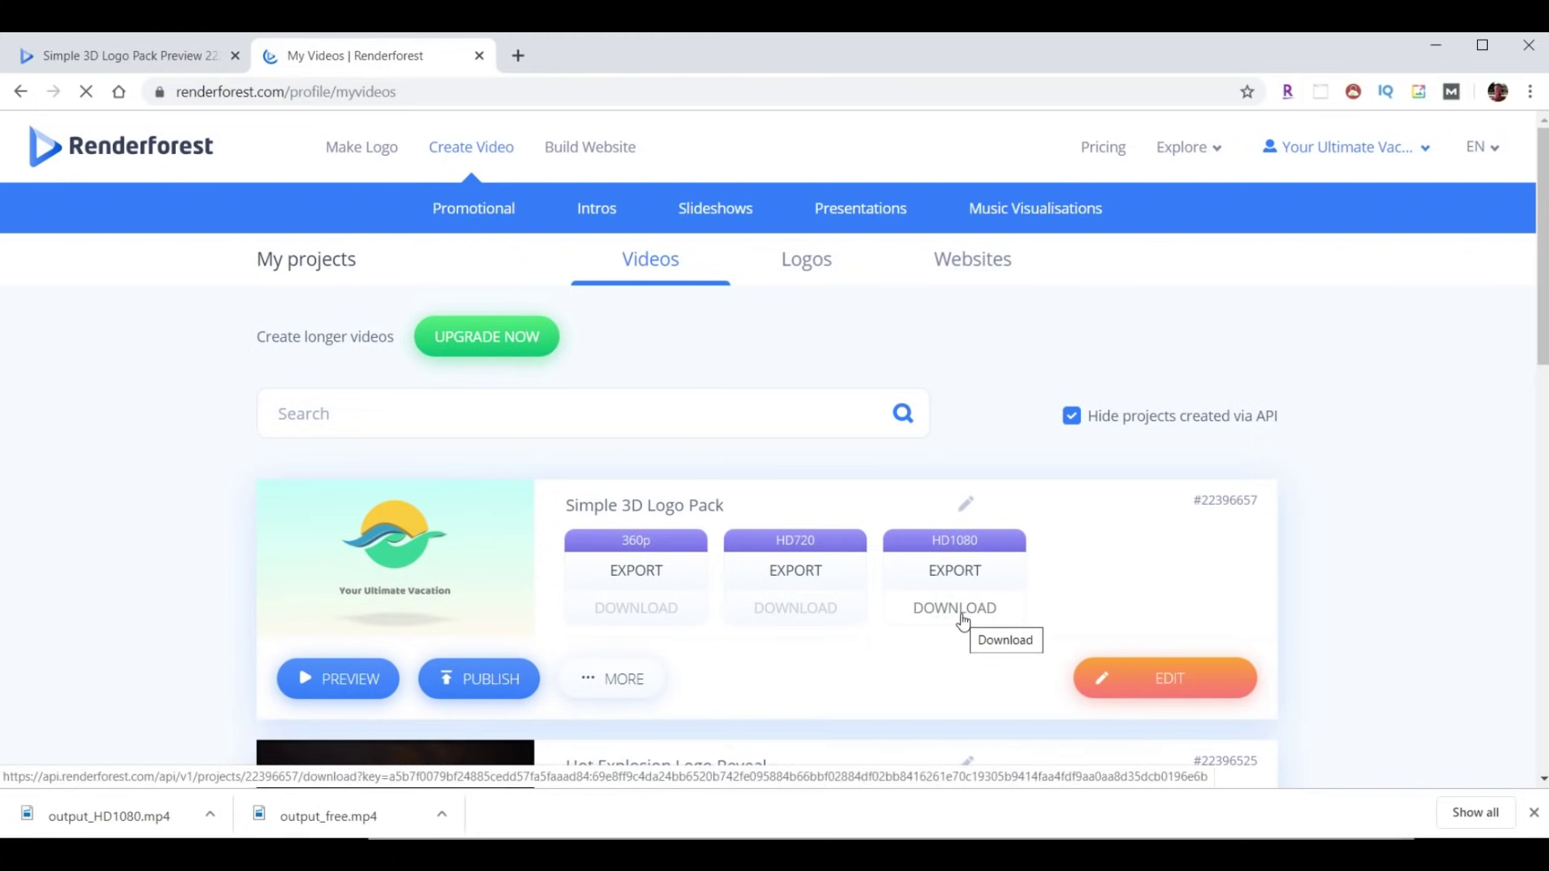
pyautogui.scroll(-4, 1312, 482)
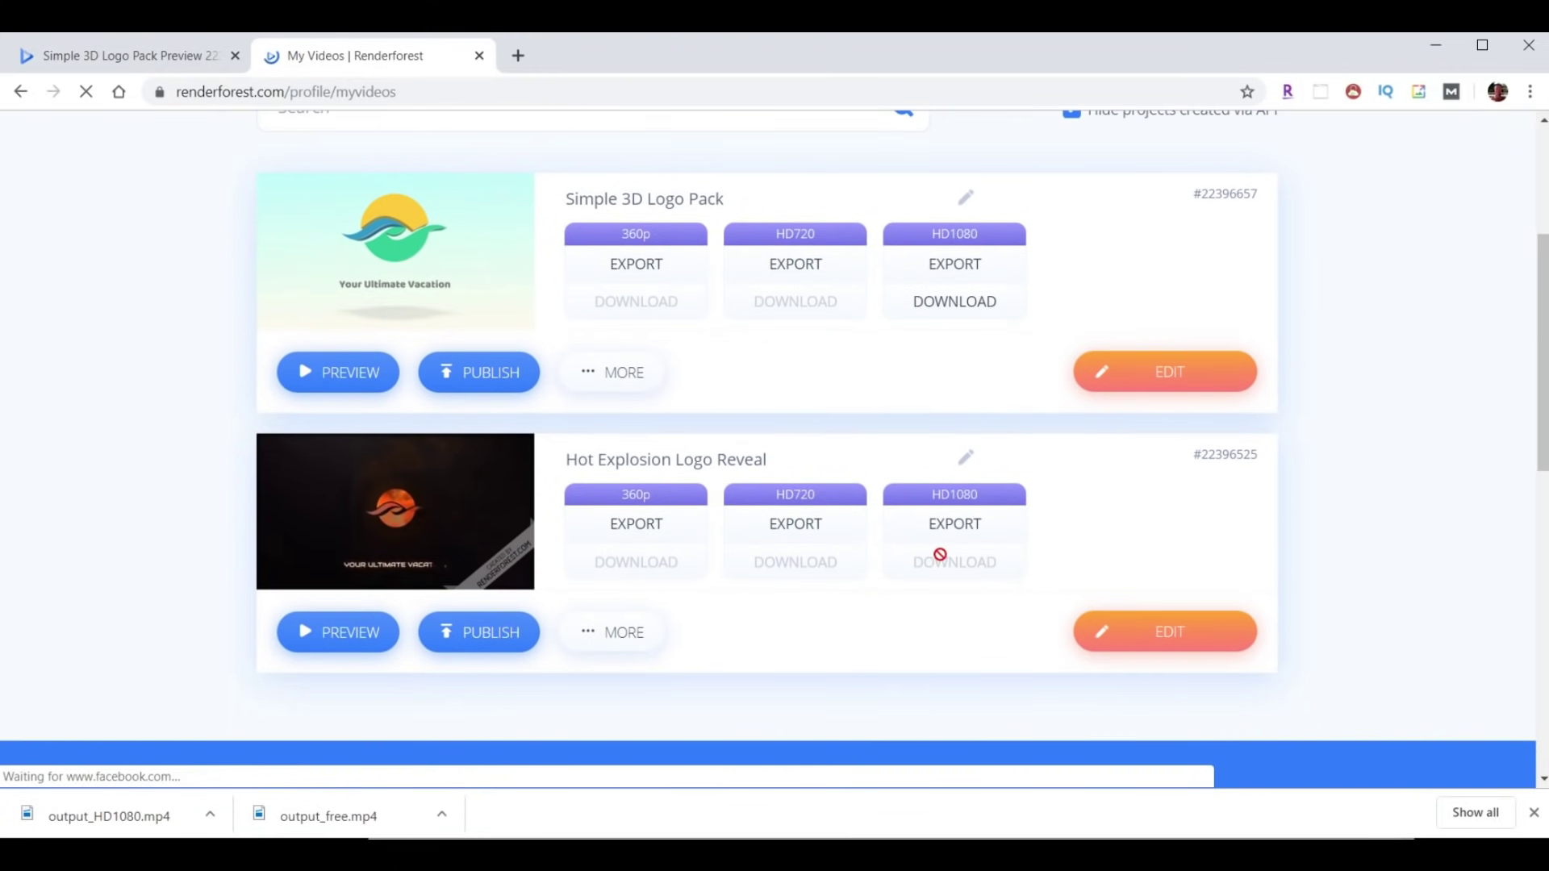
pyautogui.scroll(2, 968, 561)
pyautogui.scroll(1, 968, 561)
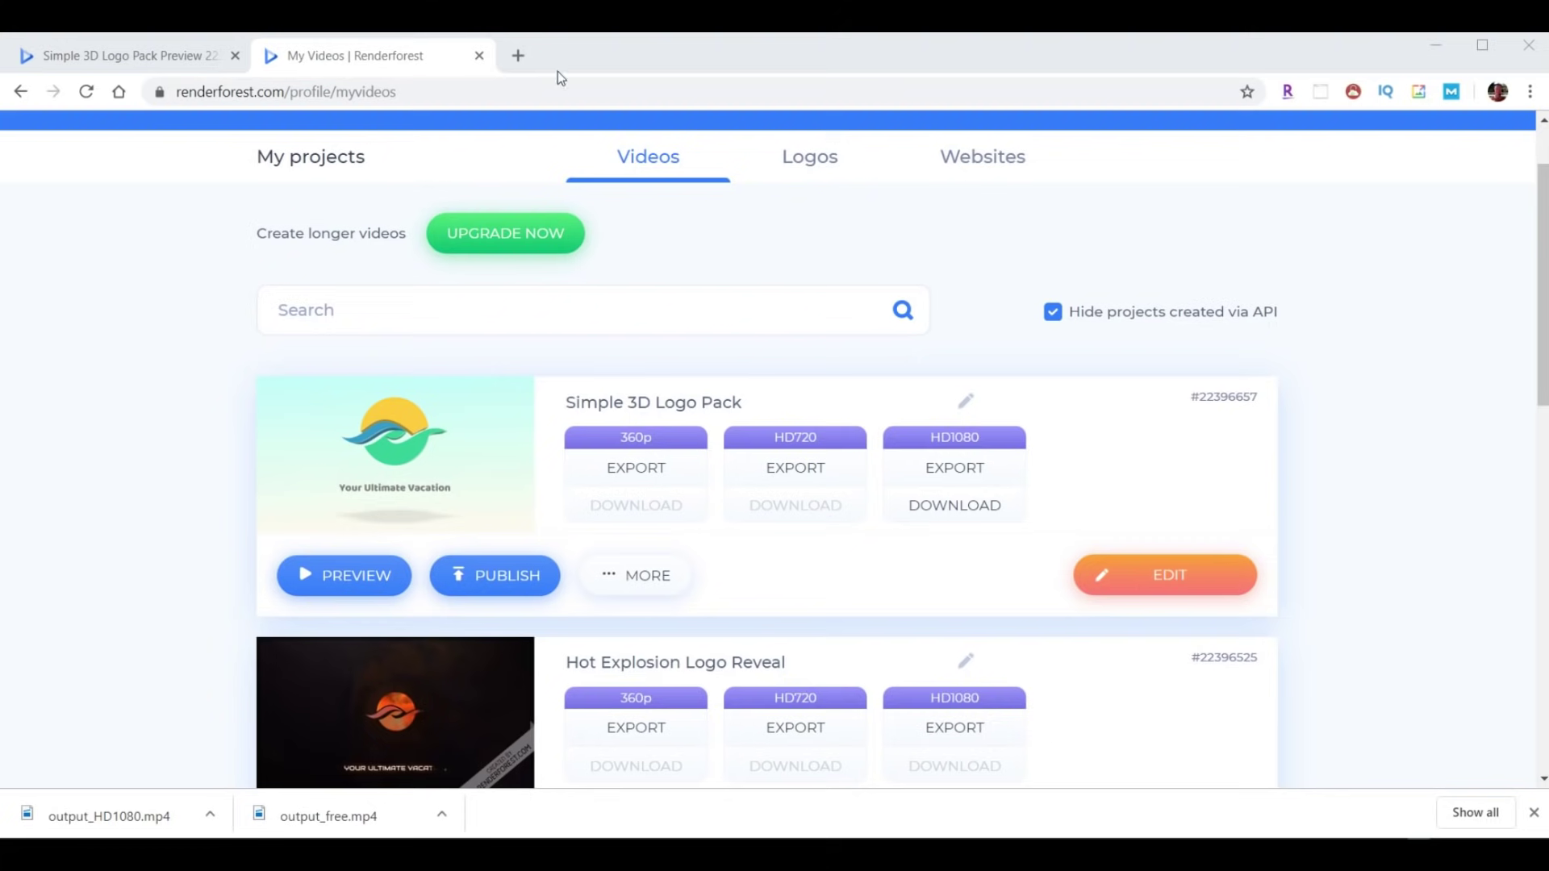
# Load the yourultimatevacation.com login page in a new tab and log in with saved credentials.
pyautogui.click(521, 55)
pyautogui.write('your')
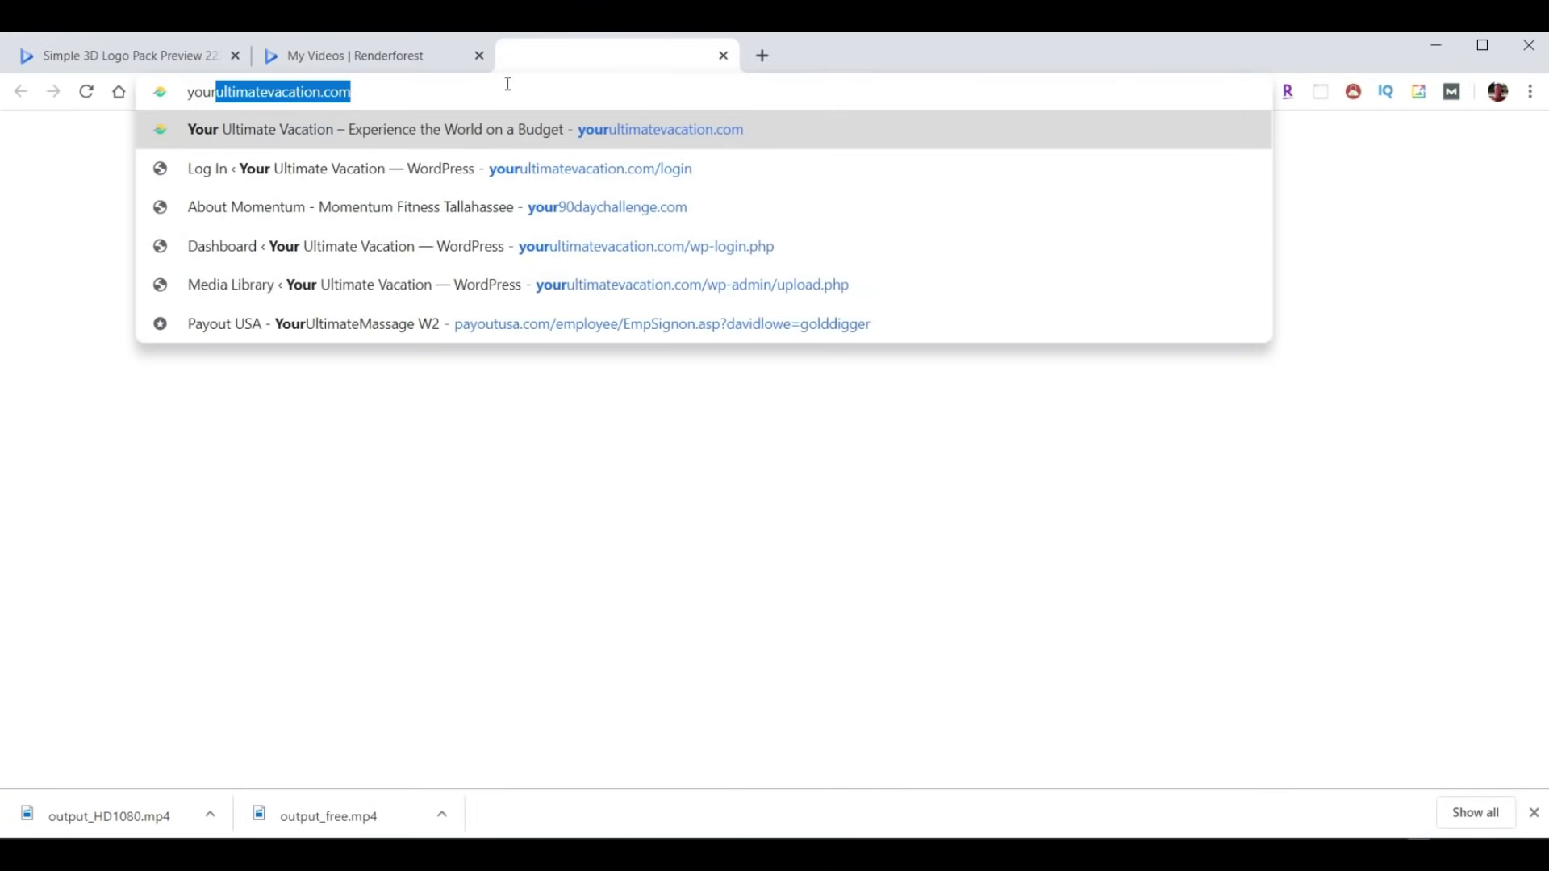
pyautogui.press('Down')
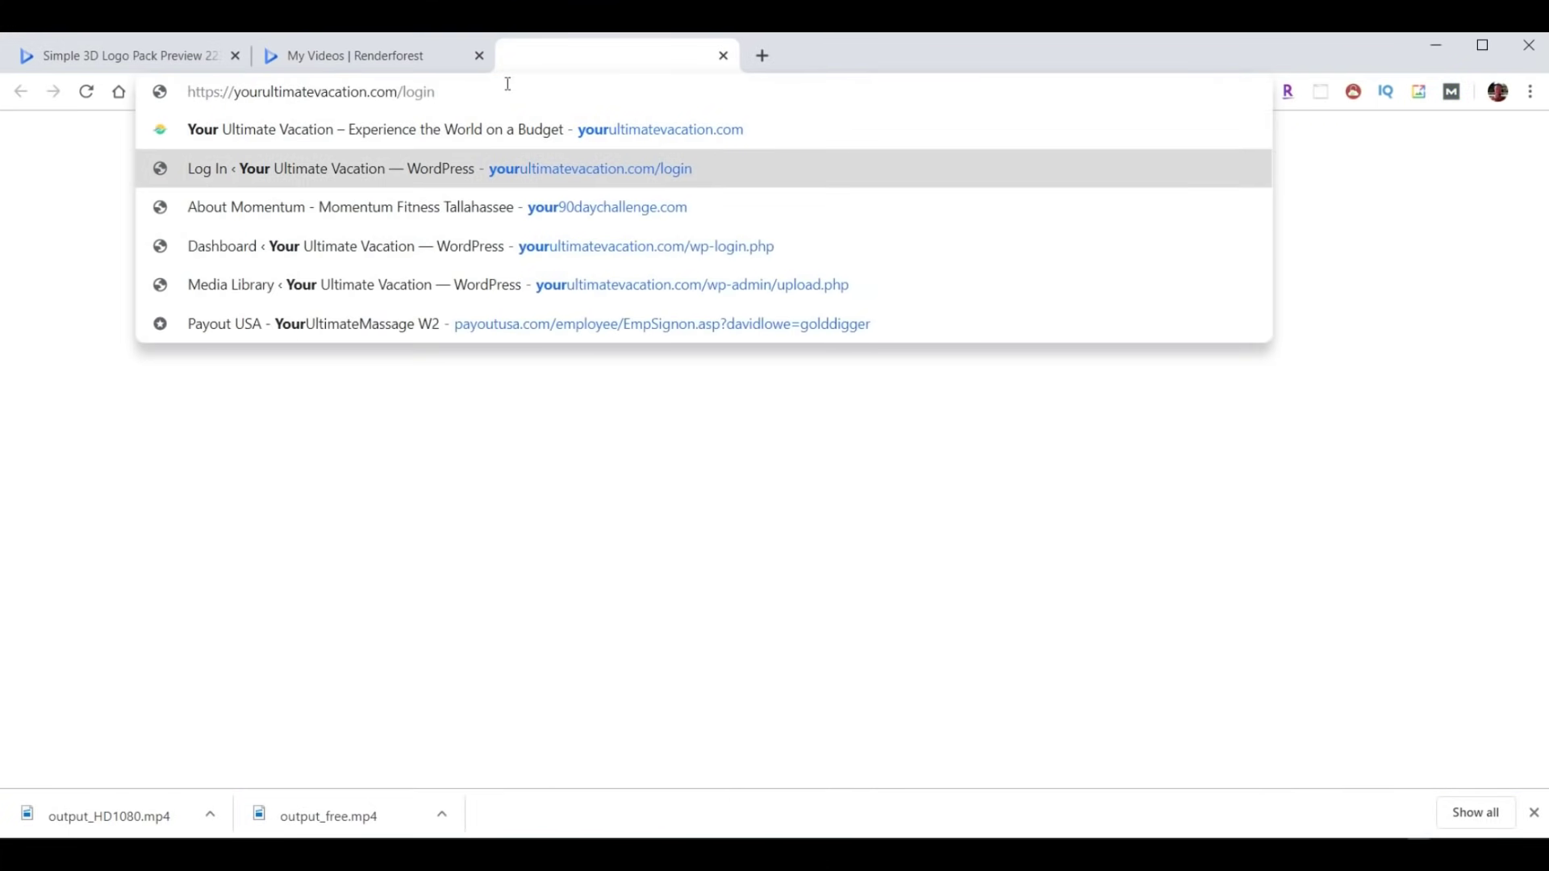
pyautogui.press('Return')
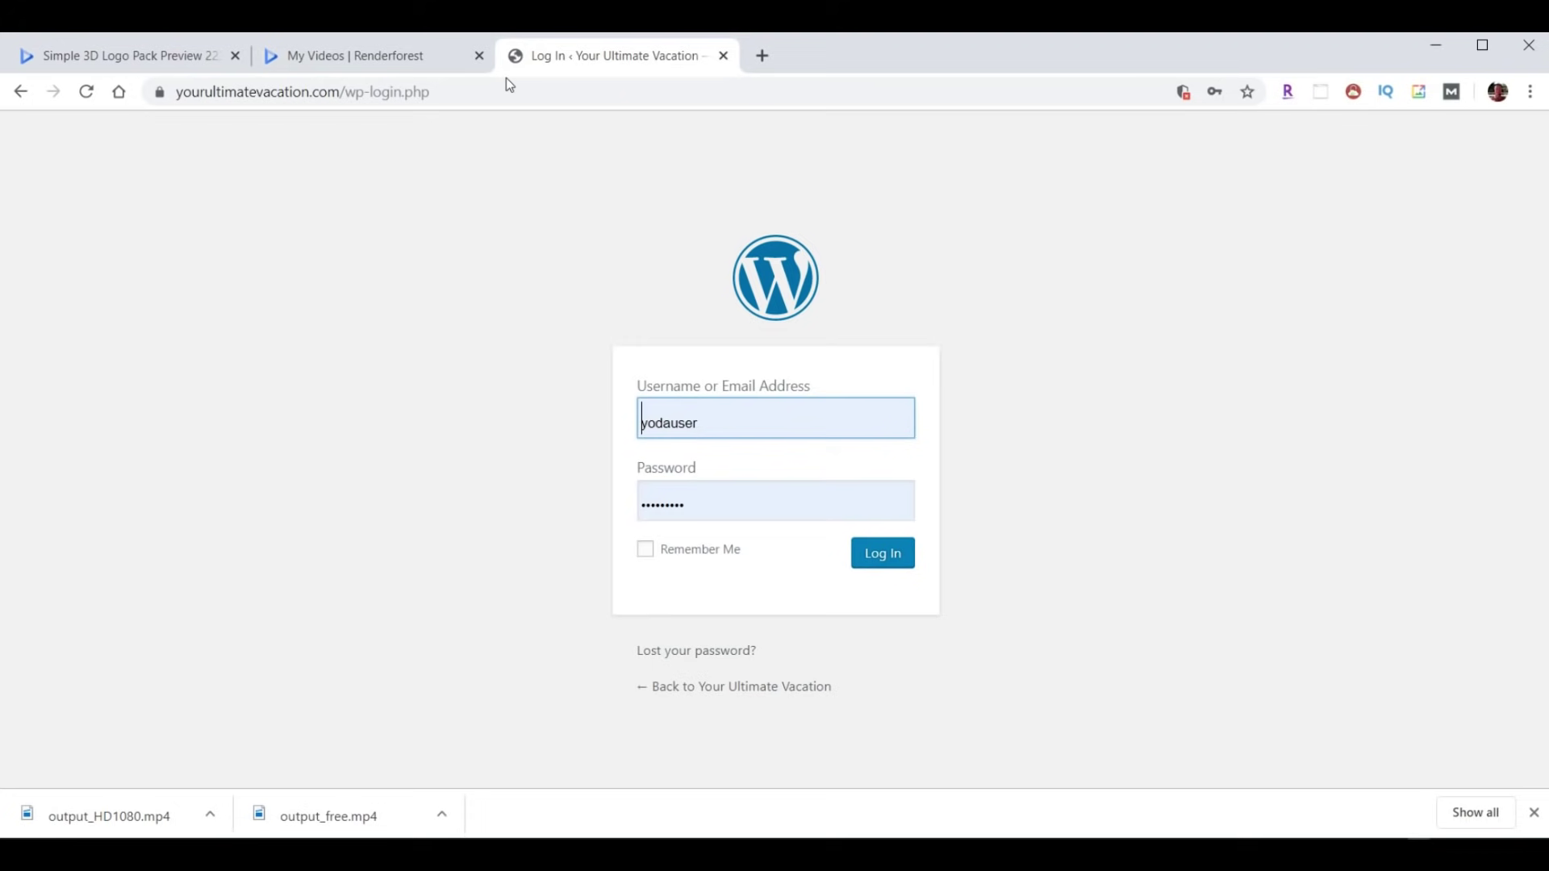
pyautogui.click(884, 559)
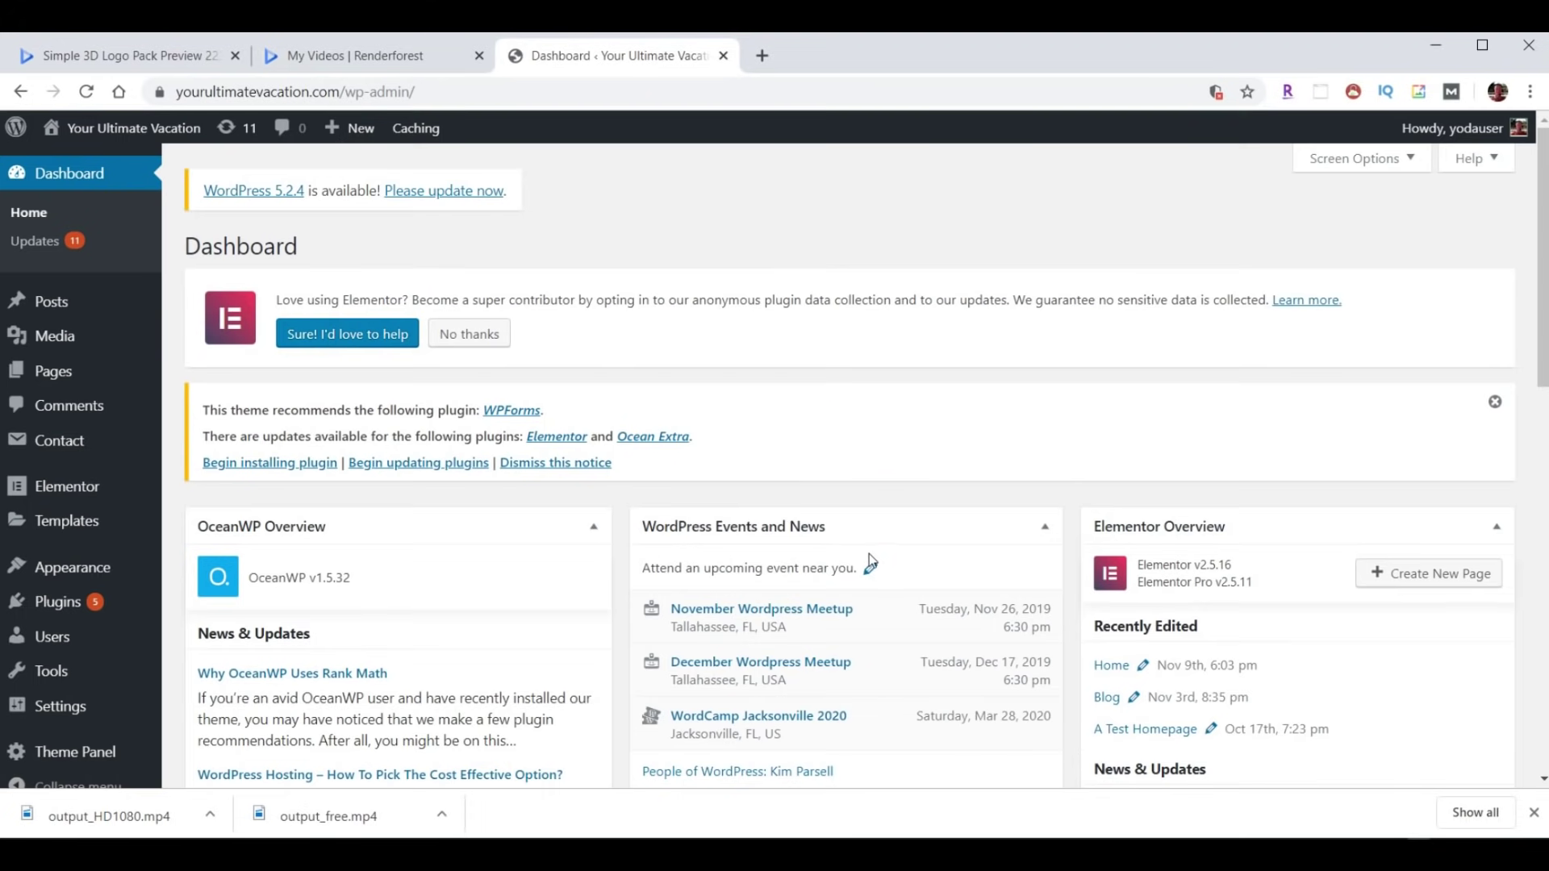
# Upload output_HD1080.mp4 through Media > Add New.
pyautogui.click(55, 343)
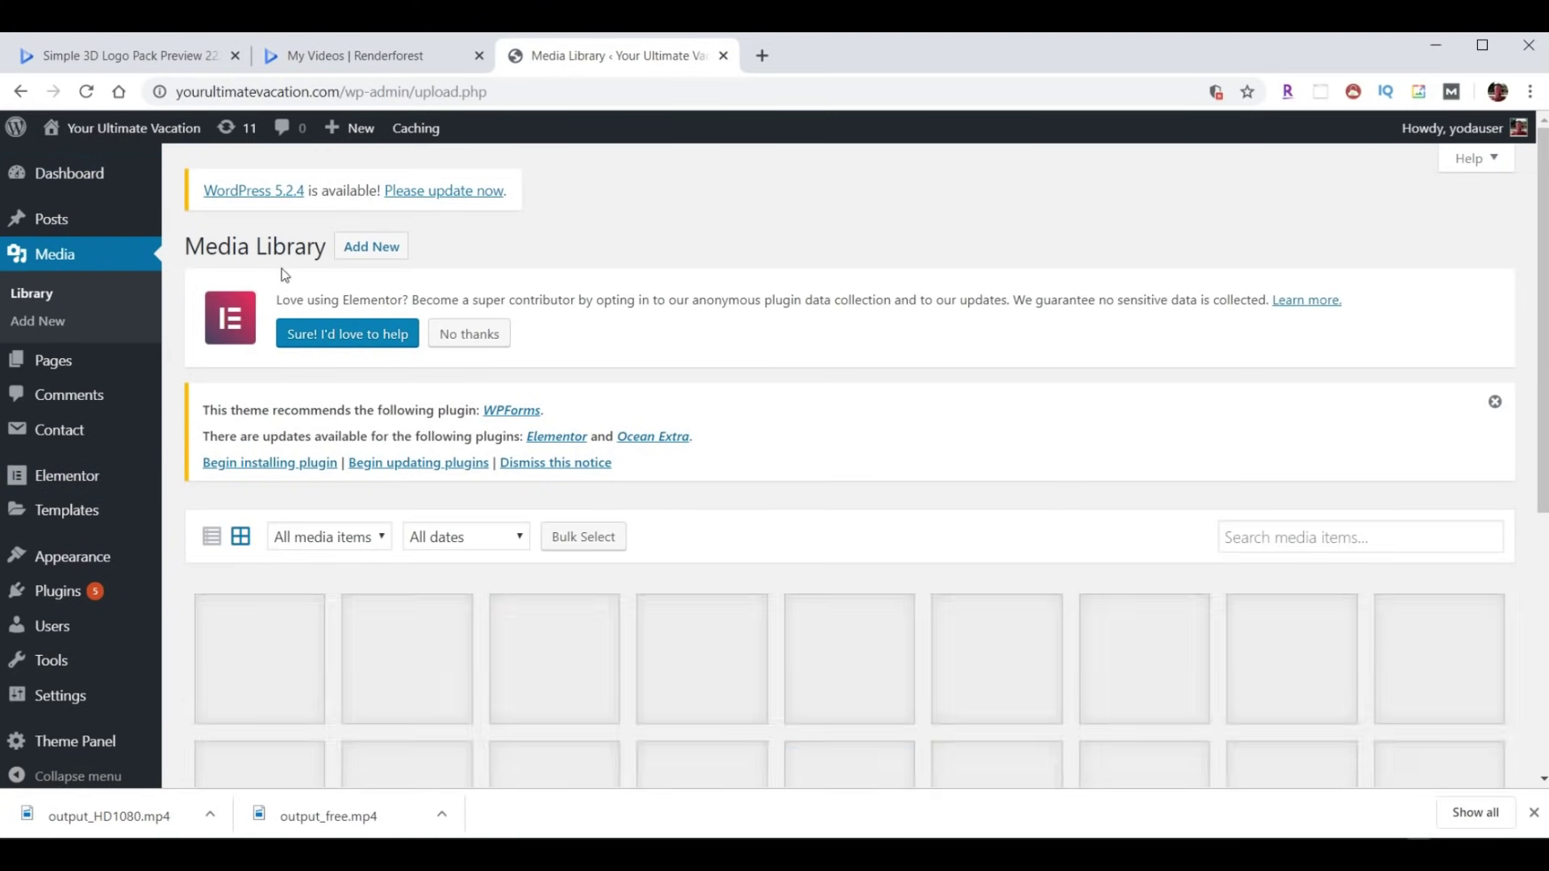
pyautogui.click(369, 246)
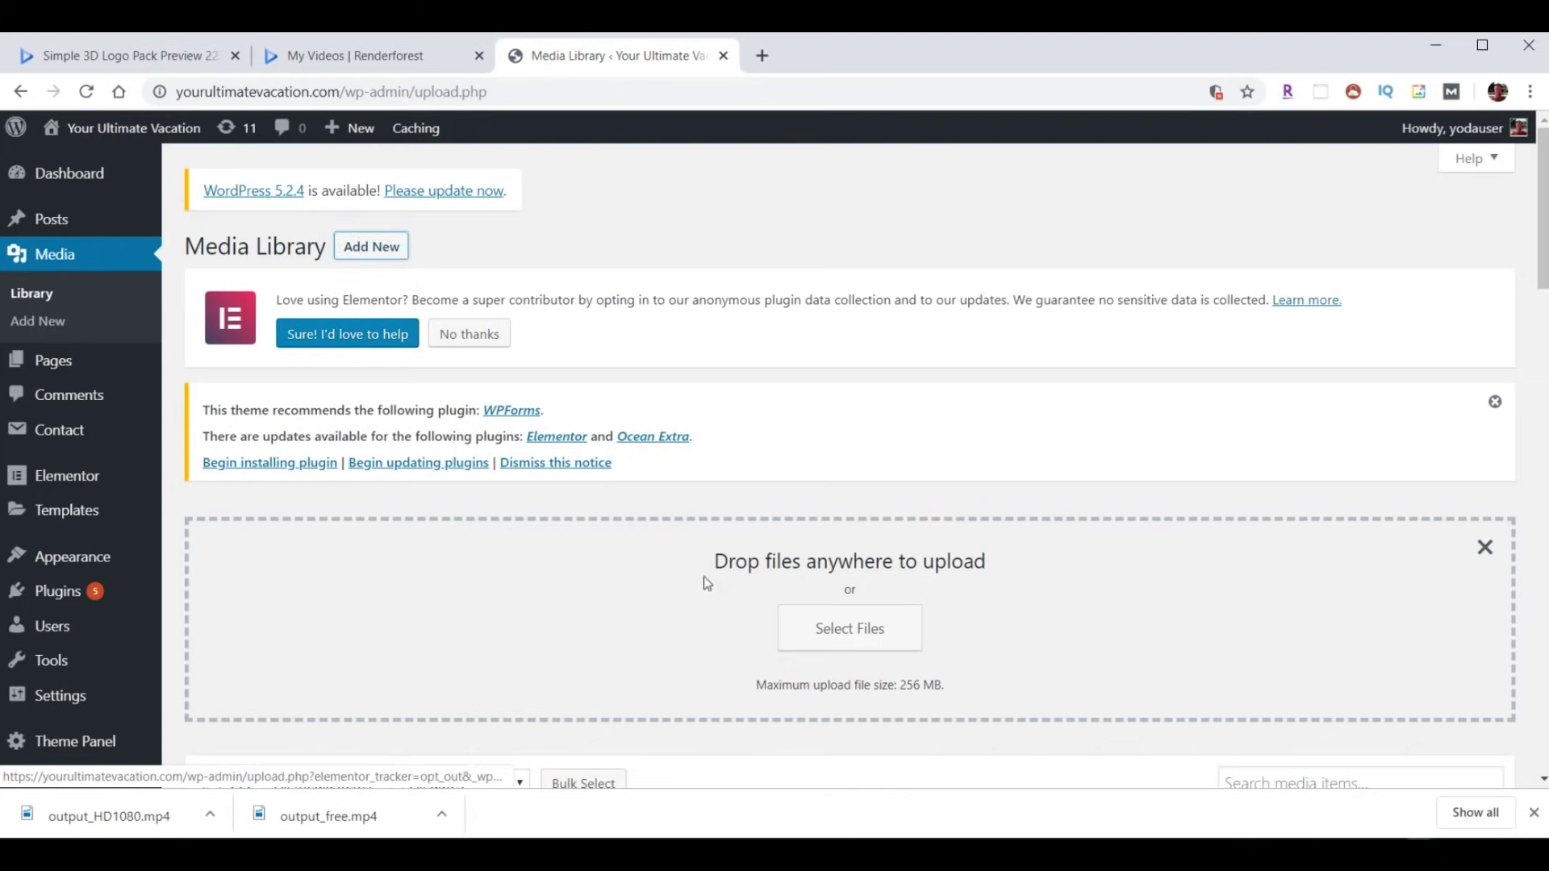
pyautogui.click(833, 626)
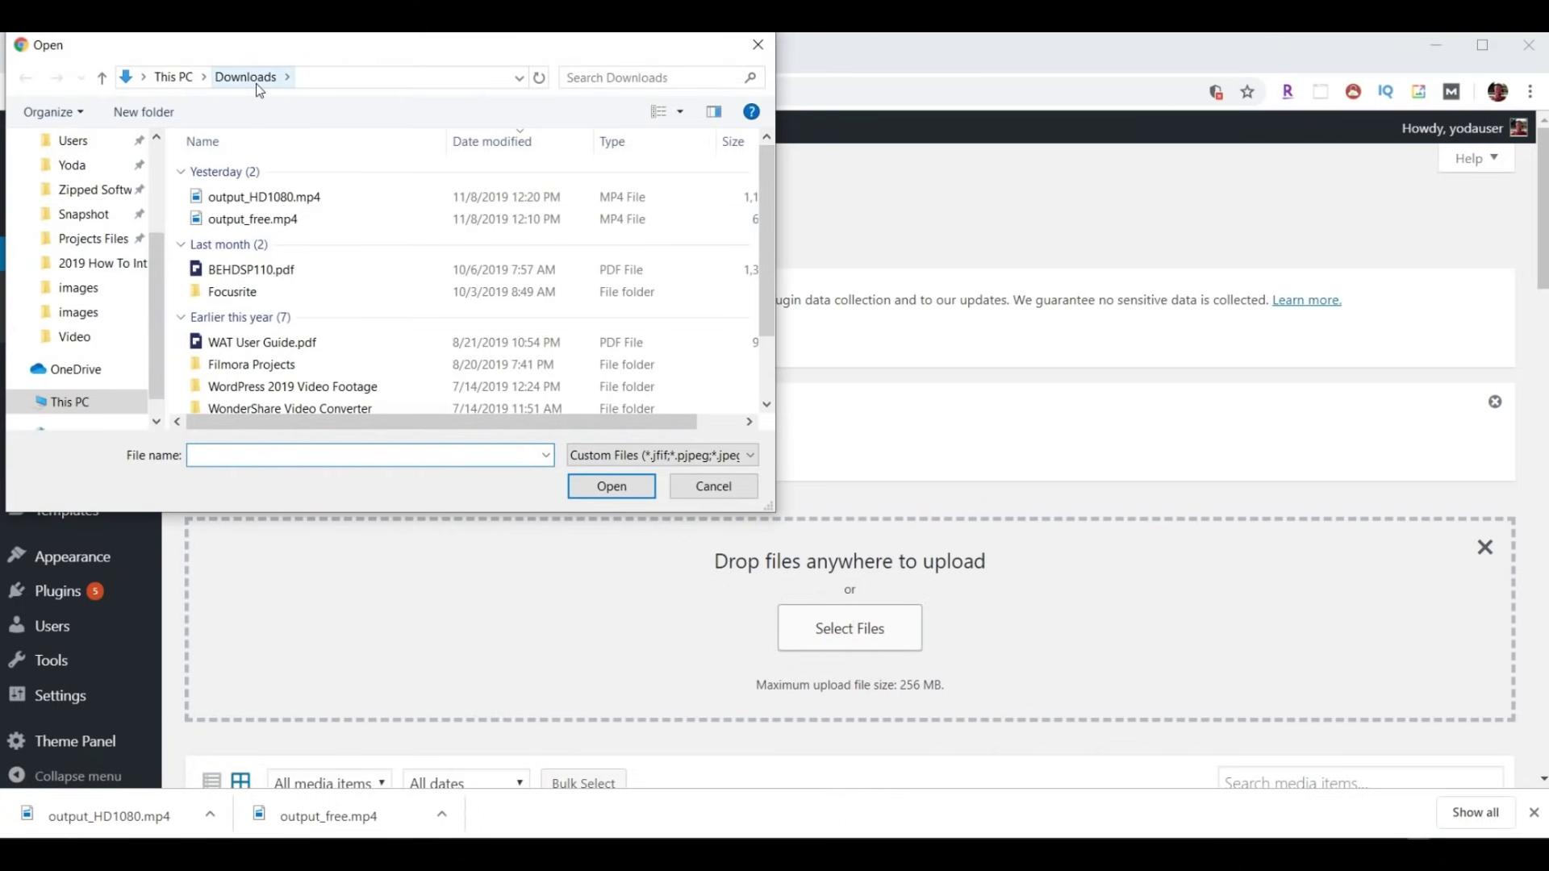
pyautogui.click(271, 198)
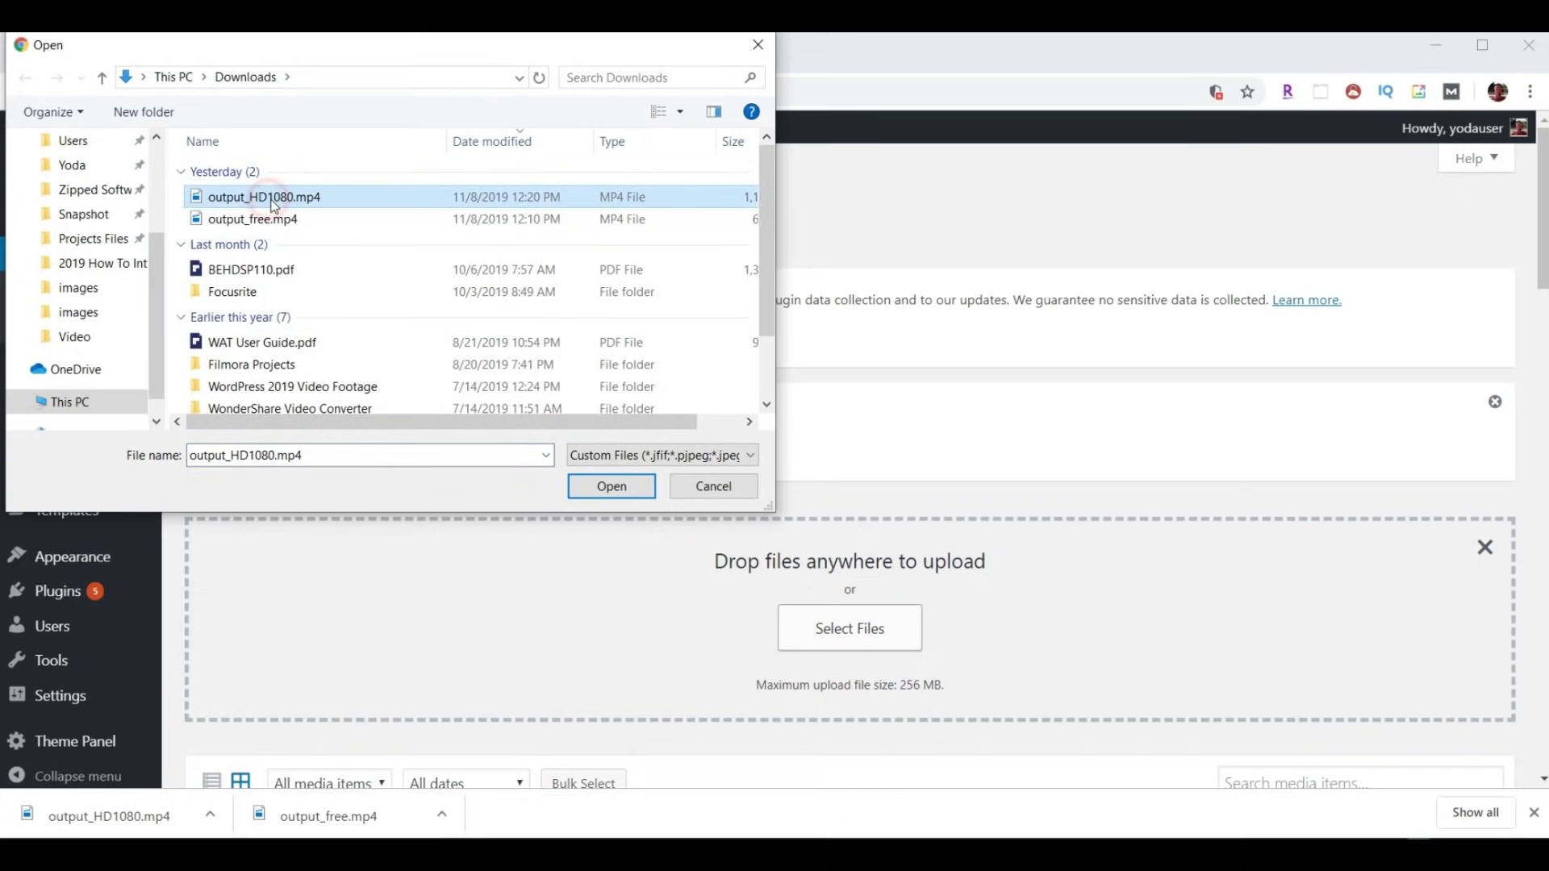
pyautogui.click(604, 489)
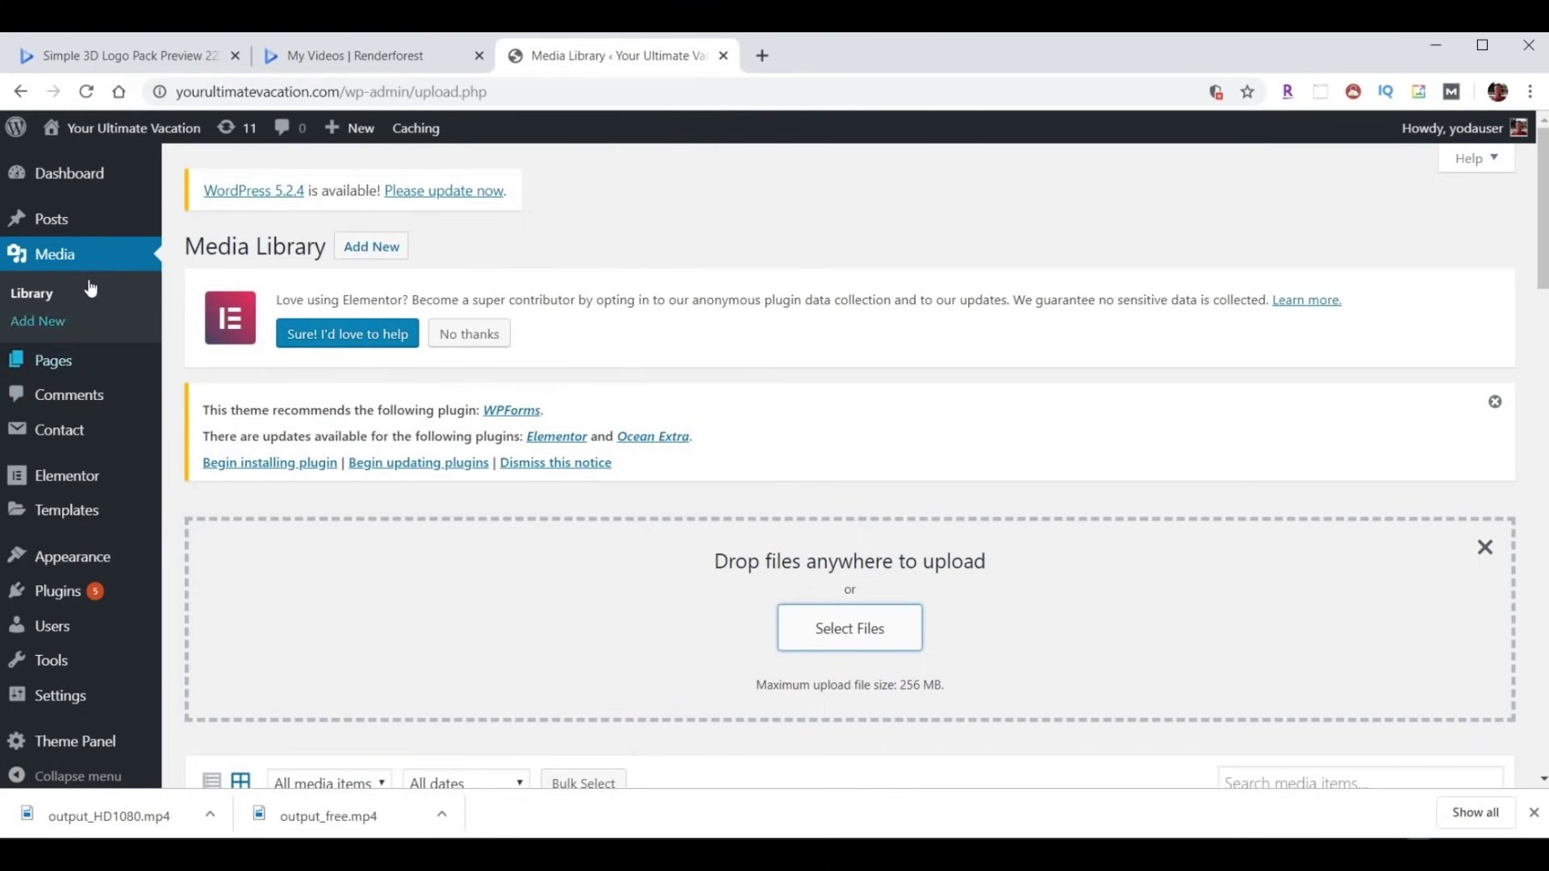
# Copy the uploaded video's file URL from its Attachment Details.
pyautogui.click(54, 262)
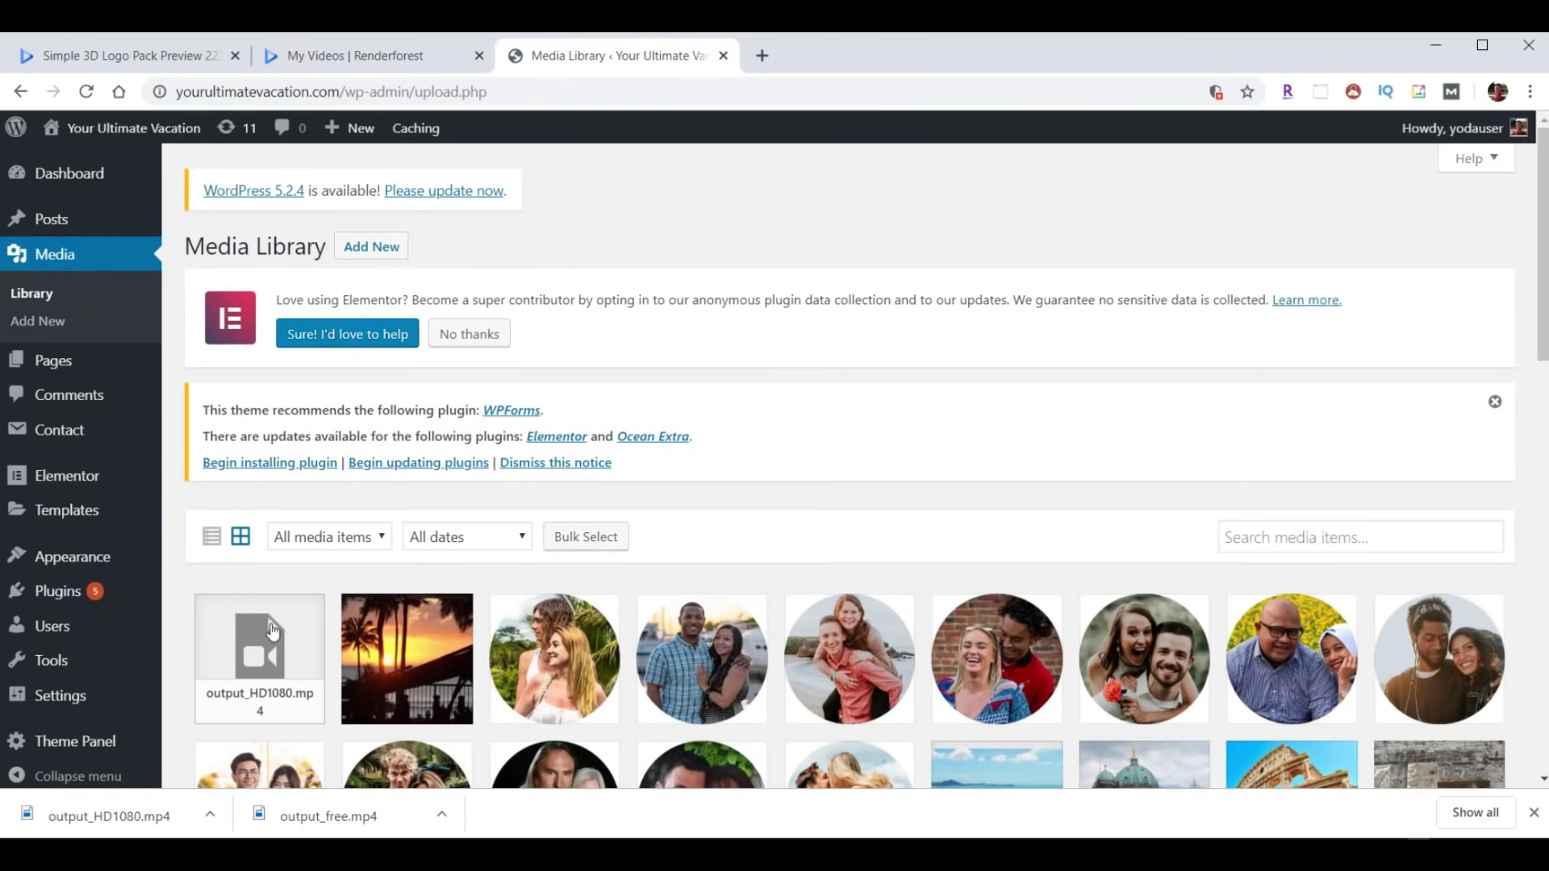
pyautogui.click(266, 646)
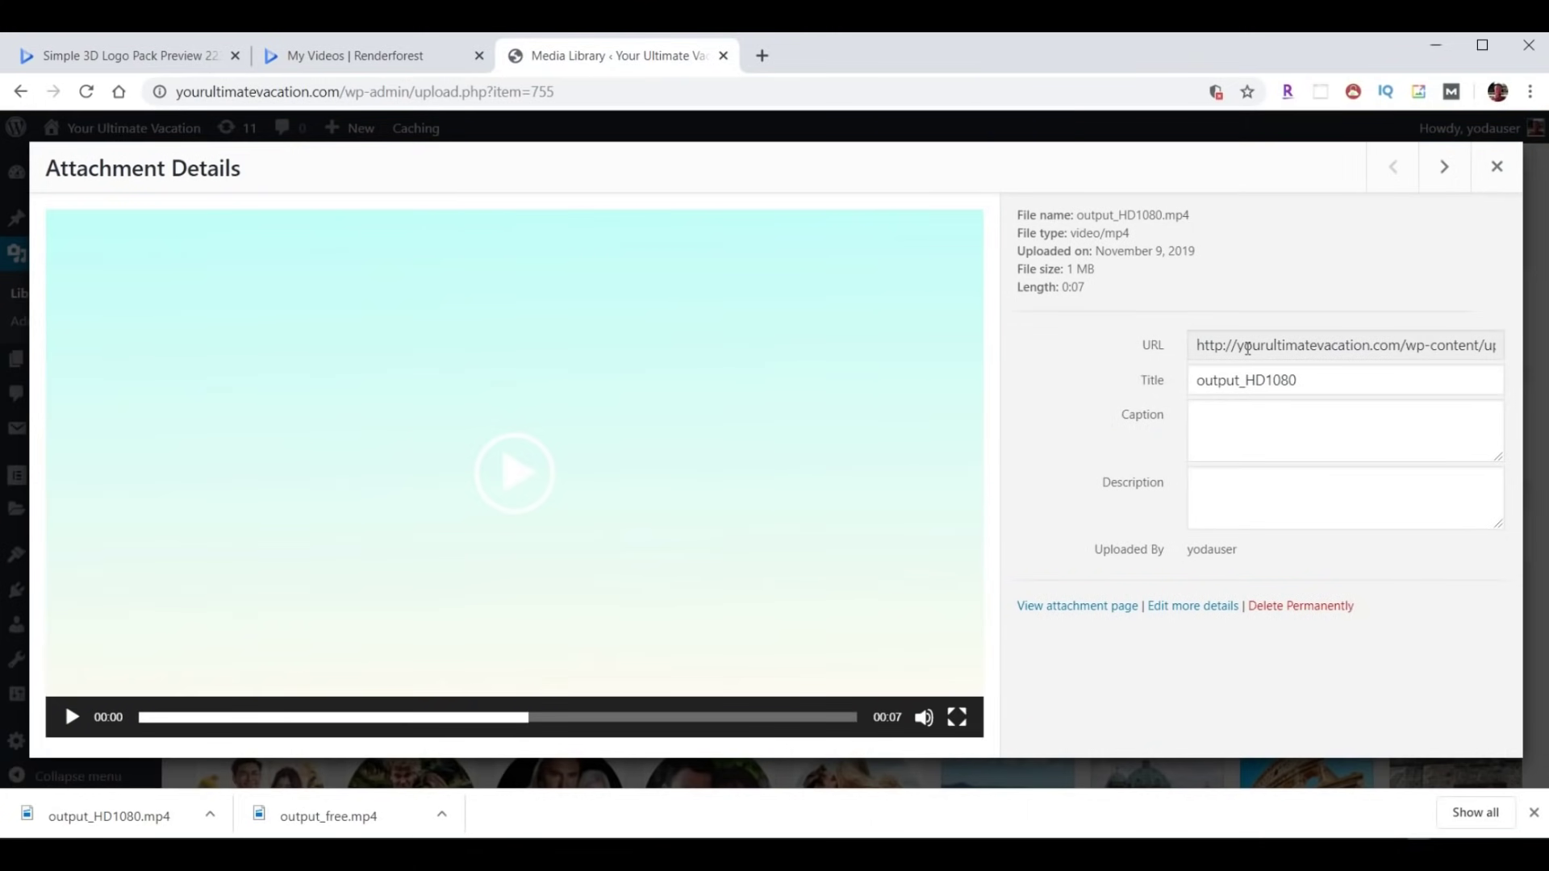
pyautogui.moveTo(1243, 347); pyautogui.dragTo(1336, 355)
pyautogui.hotkey('ctrl', 'a')
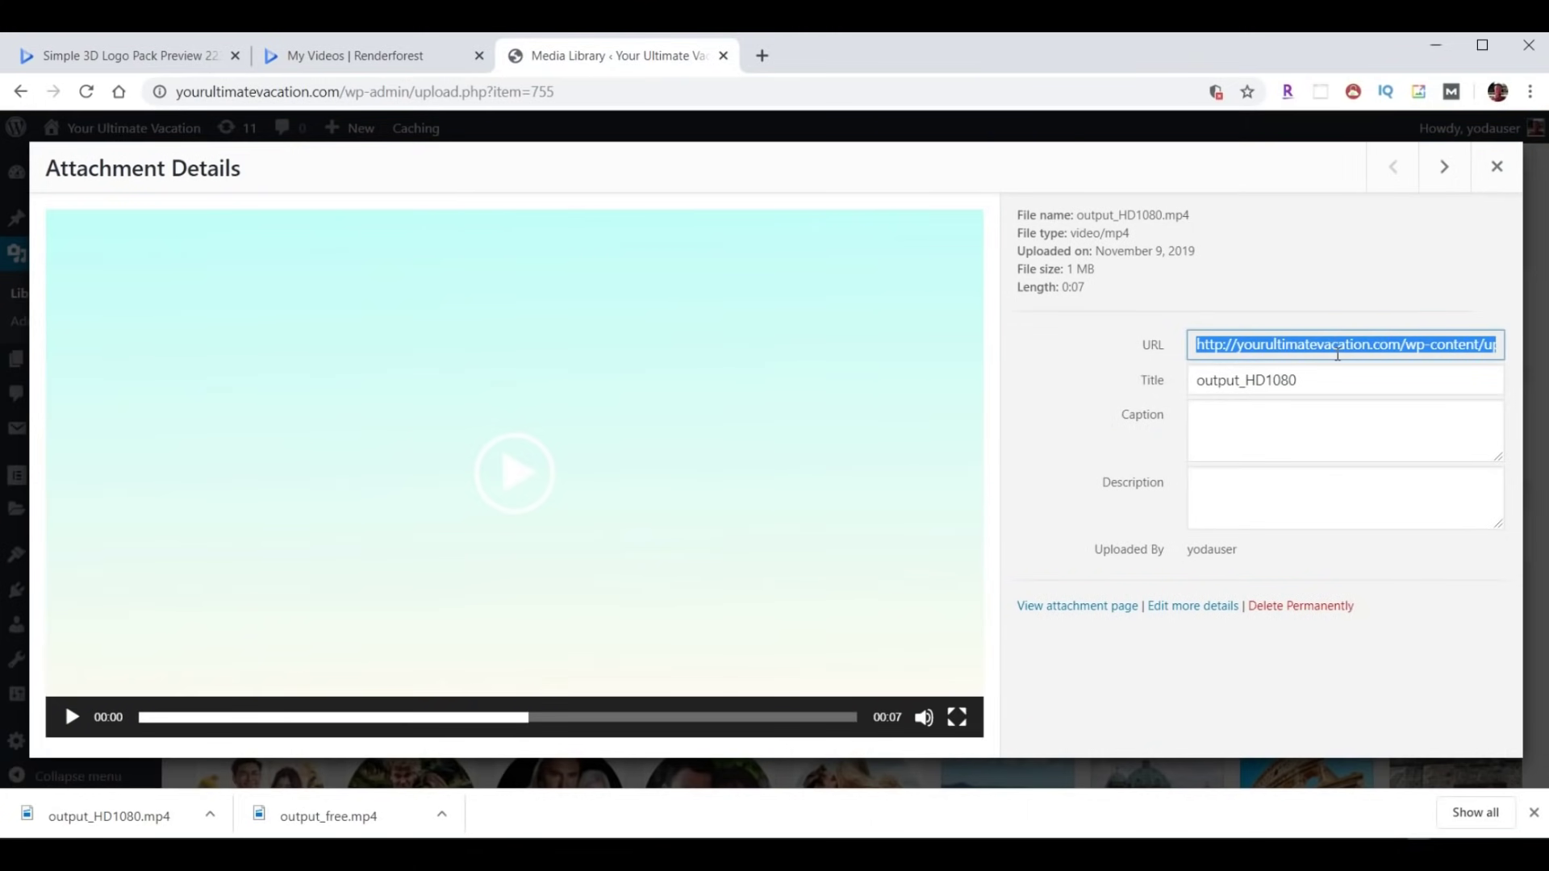
pyautogui.rightClick(1337, 355)
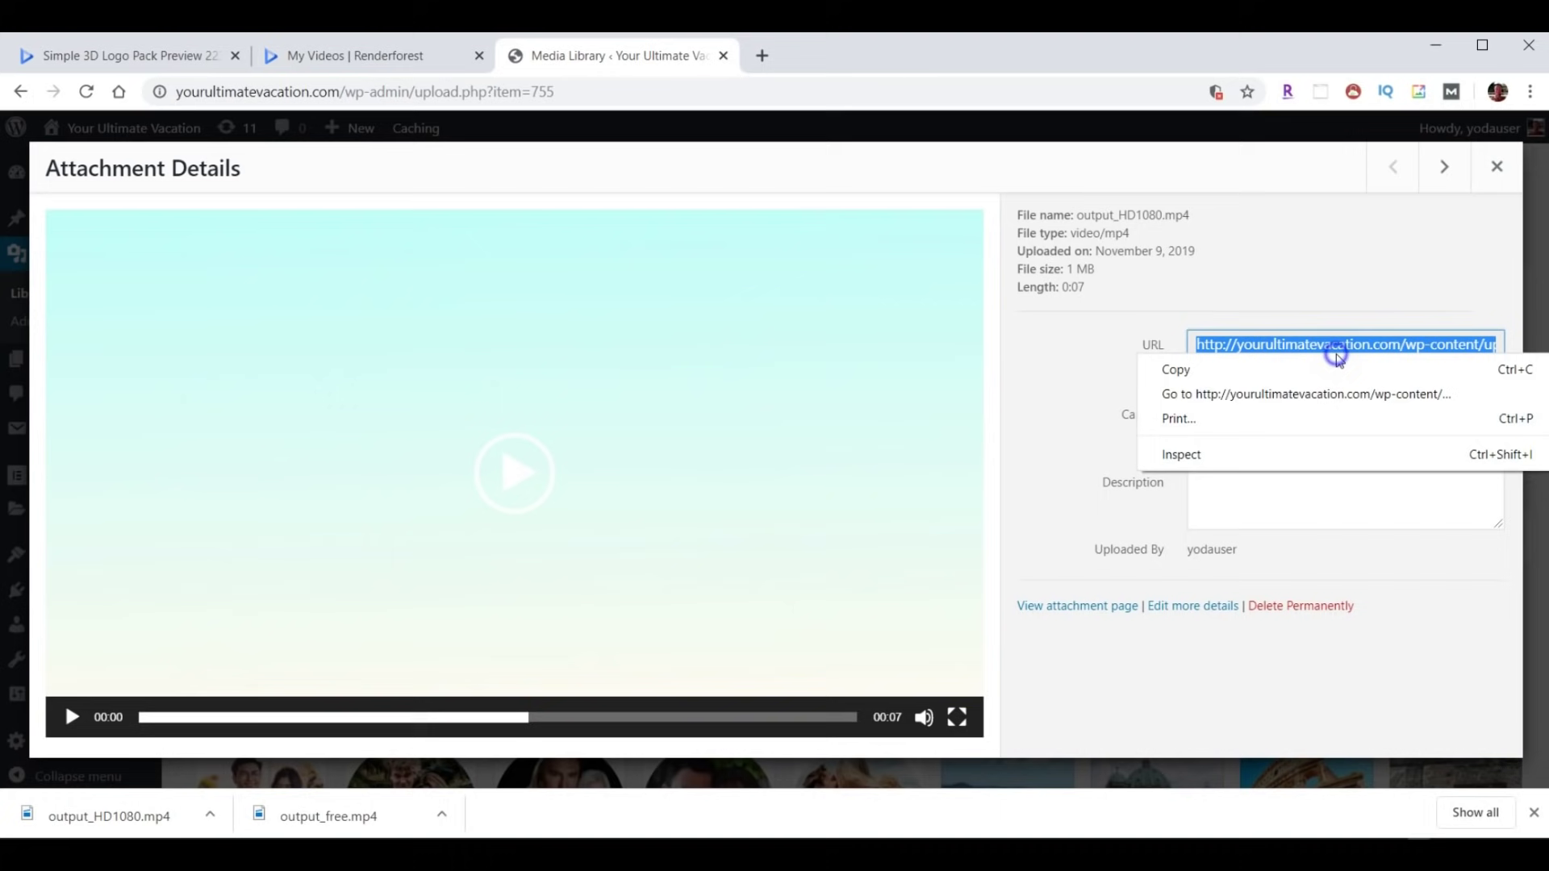
pyautogui.click(1295, 369)
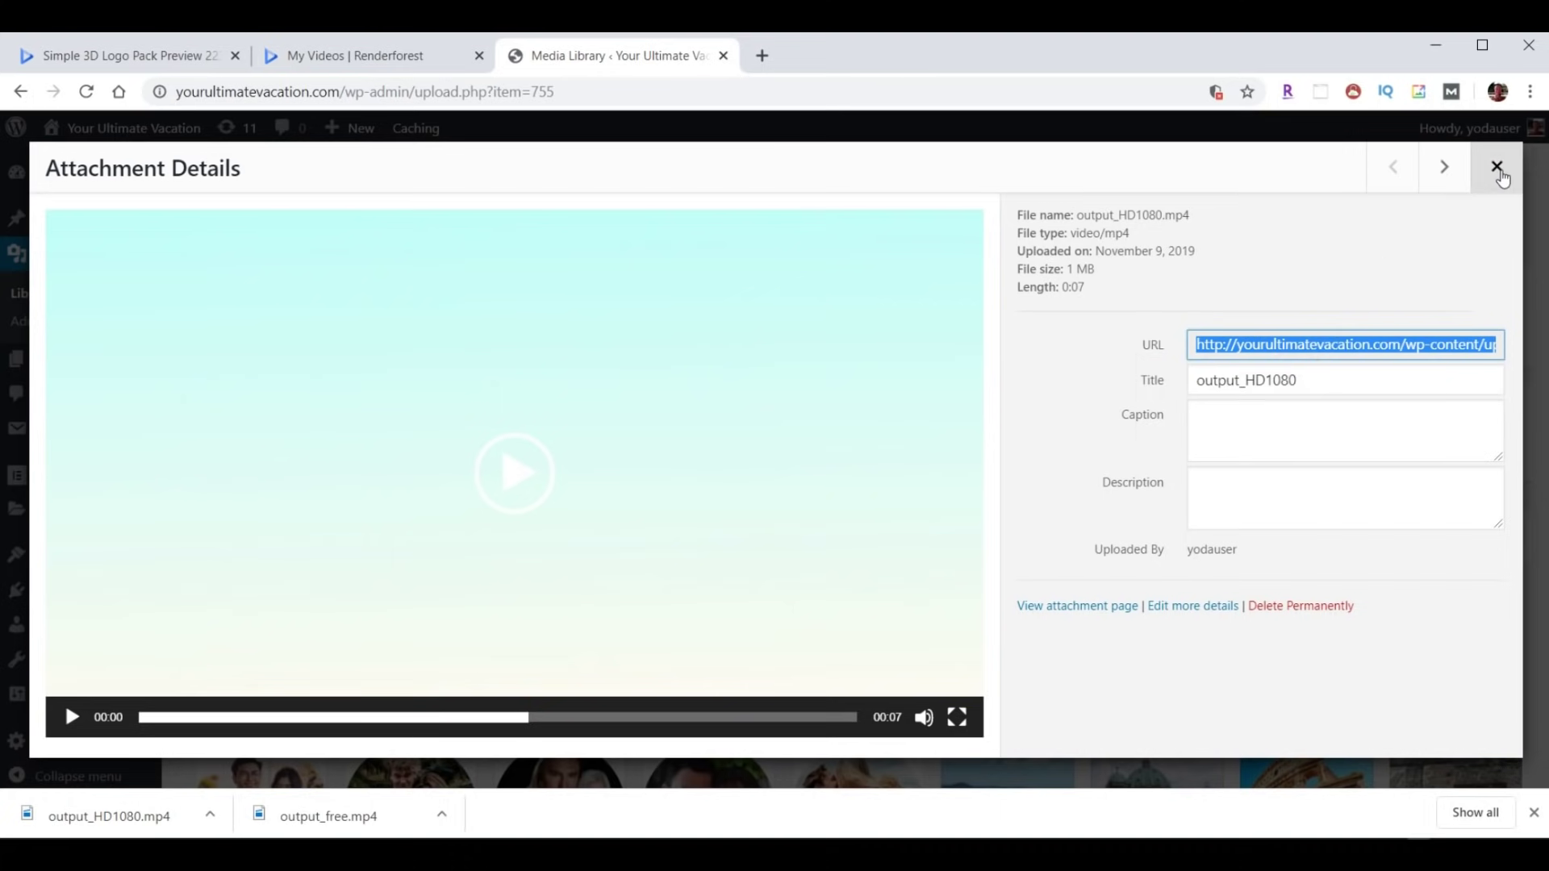
pyautogui.click(1497, 168)
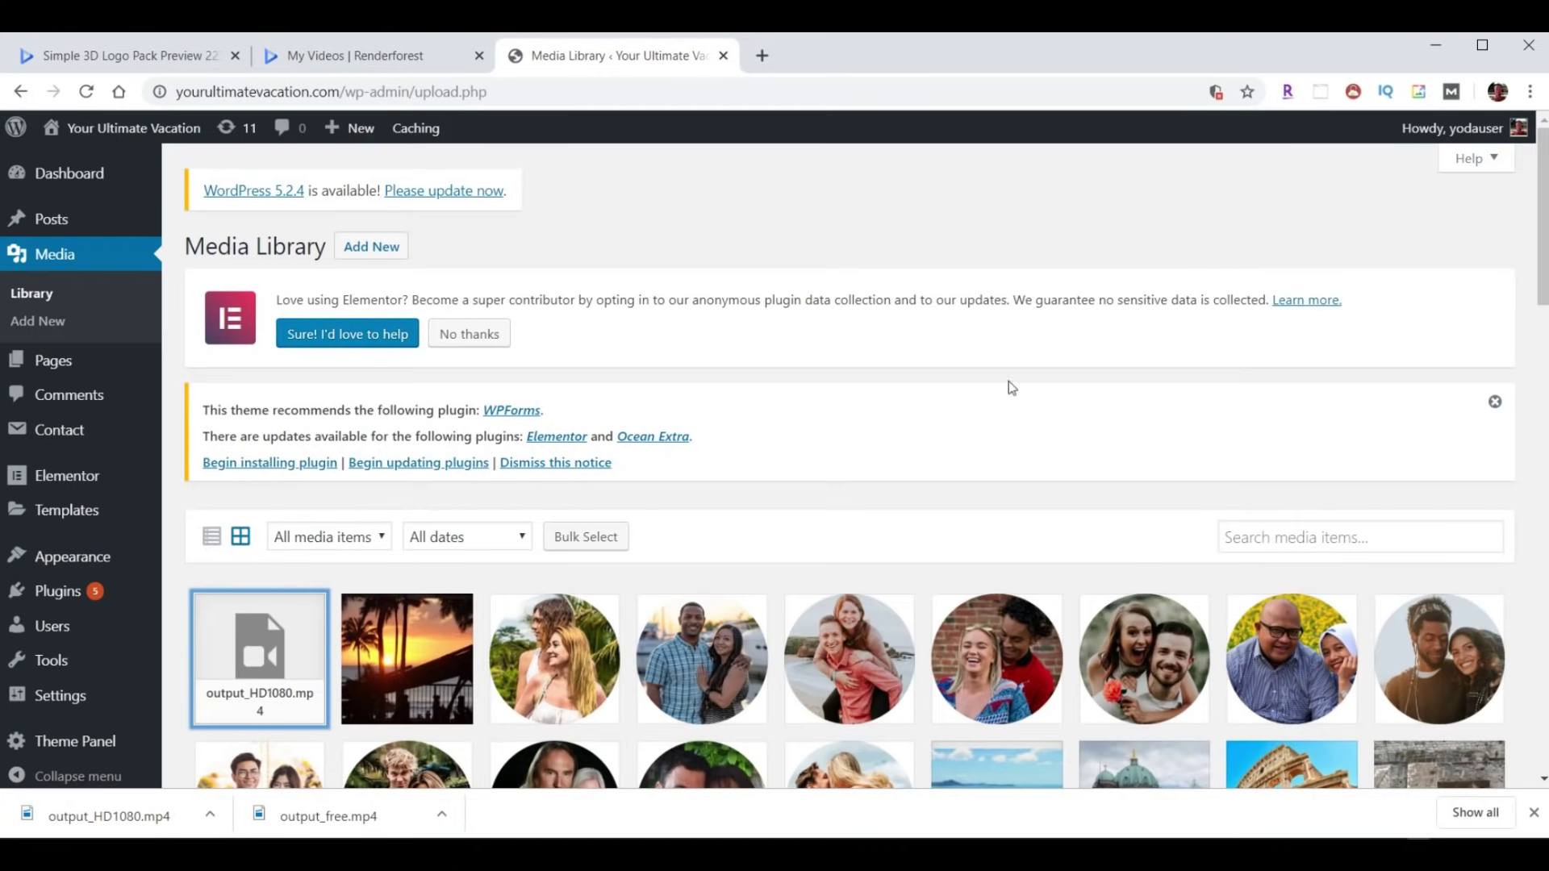
# Go to the Pages list and scroll down to the Home page.
pyautogui.click(54, 363)
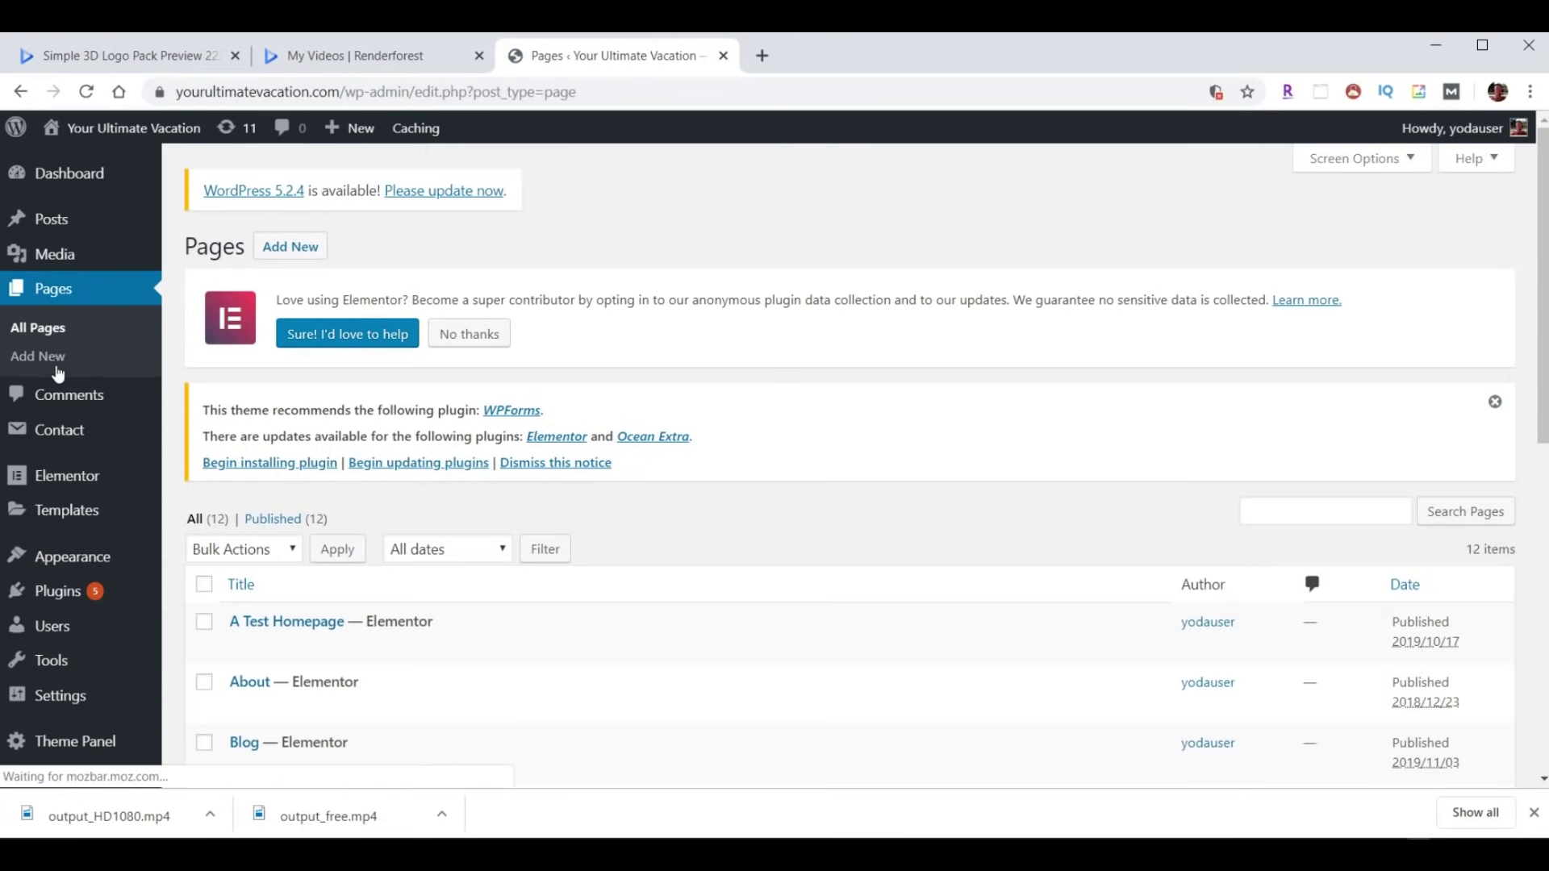
pyautogui.scroll(-4, 797, 443)
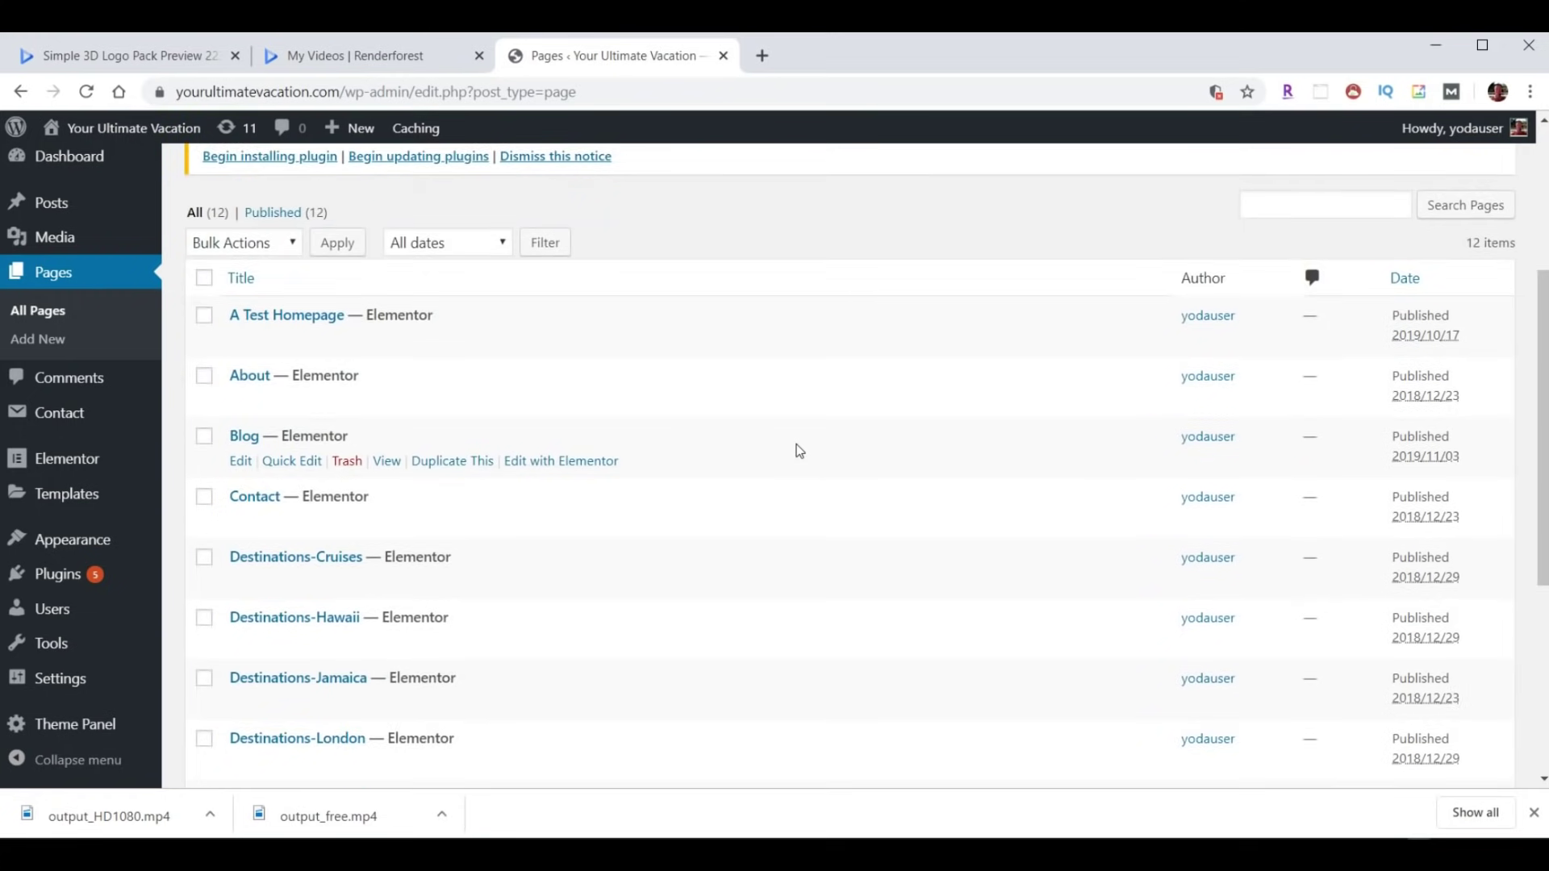
pyautogui.scroll(-4, 798, 450)
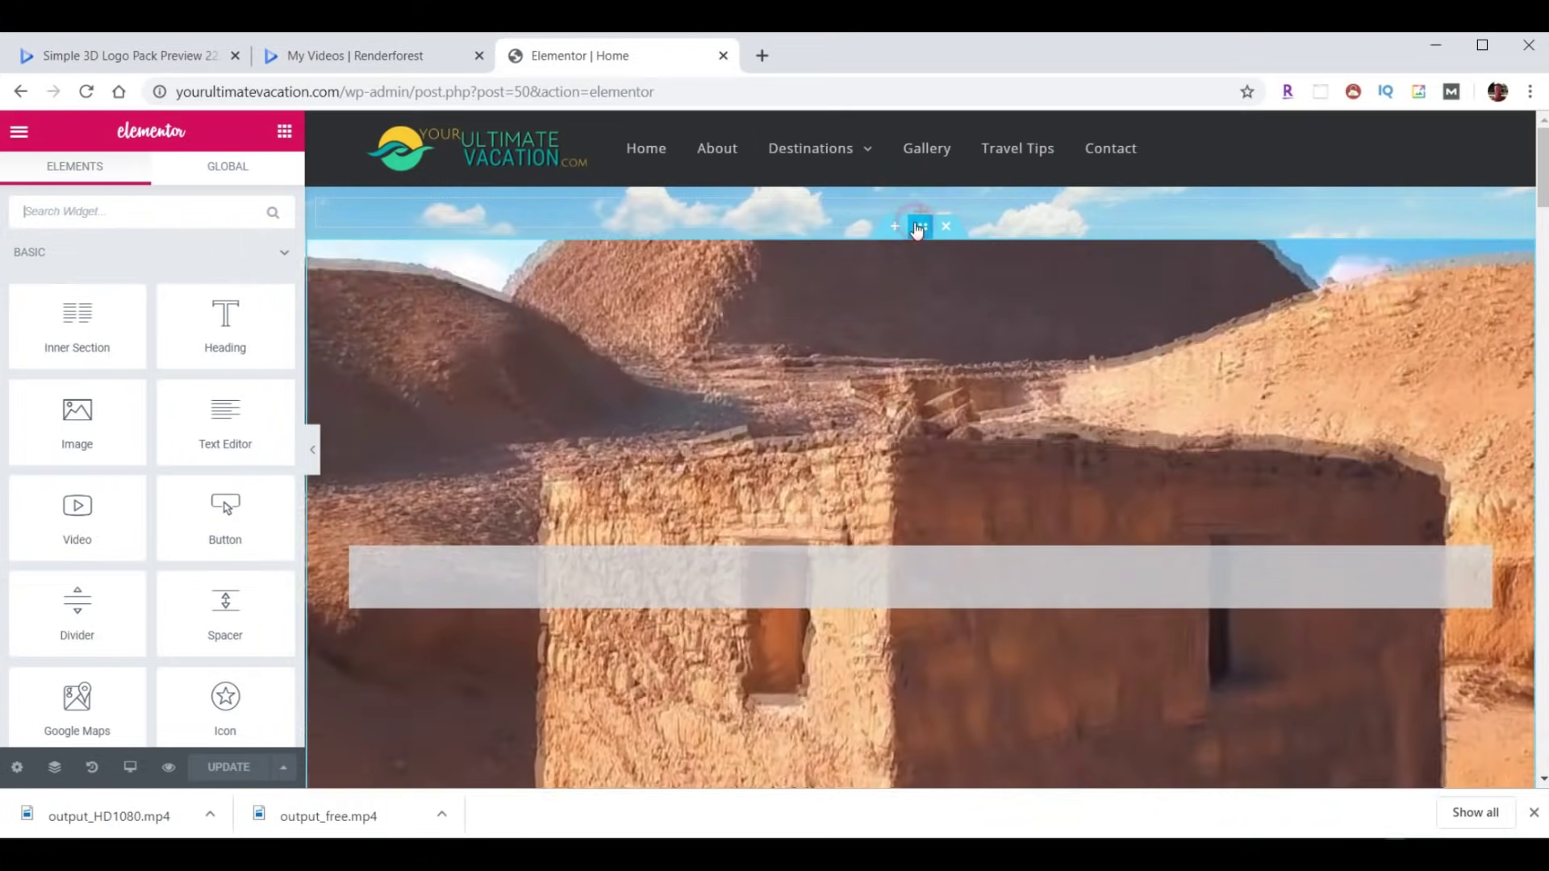
# Replace the hero section's YouTube background video link with the output_HD1080.mp4 URL and update the page.
pyautogui.click(919, 226)
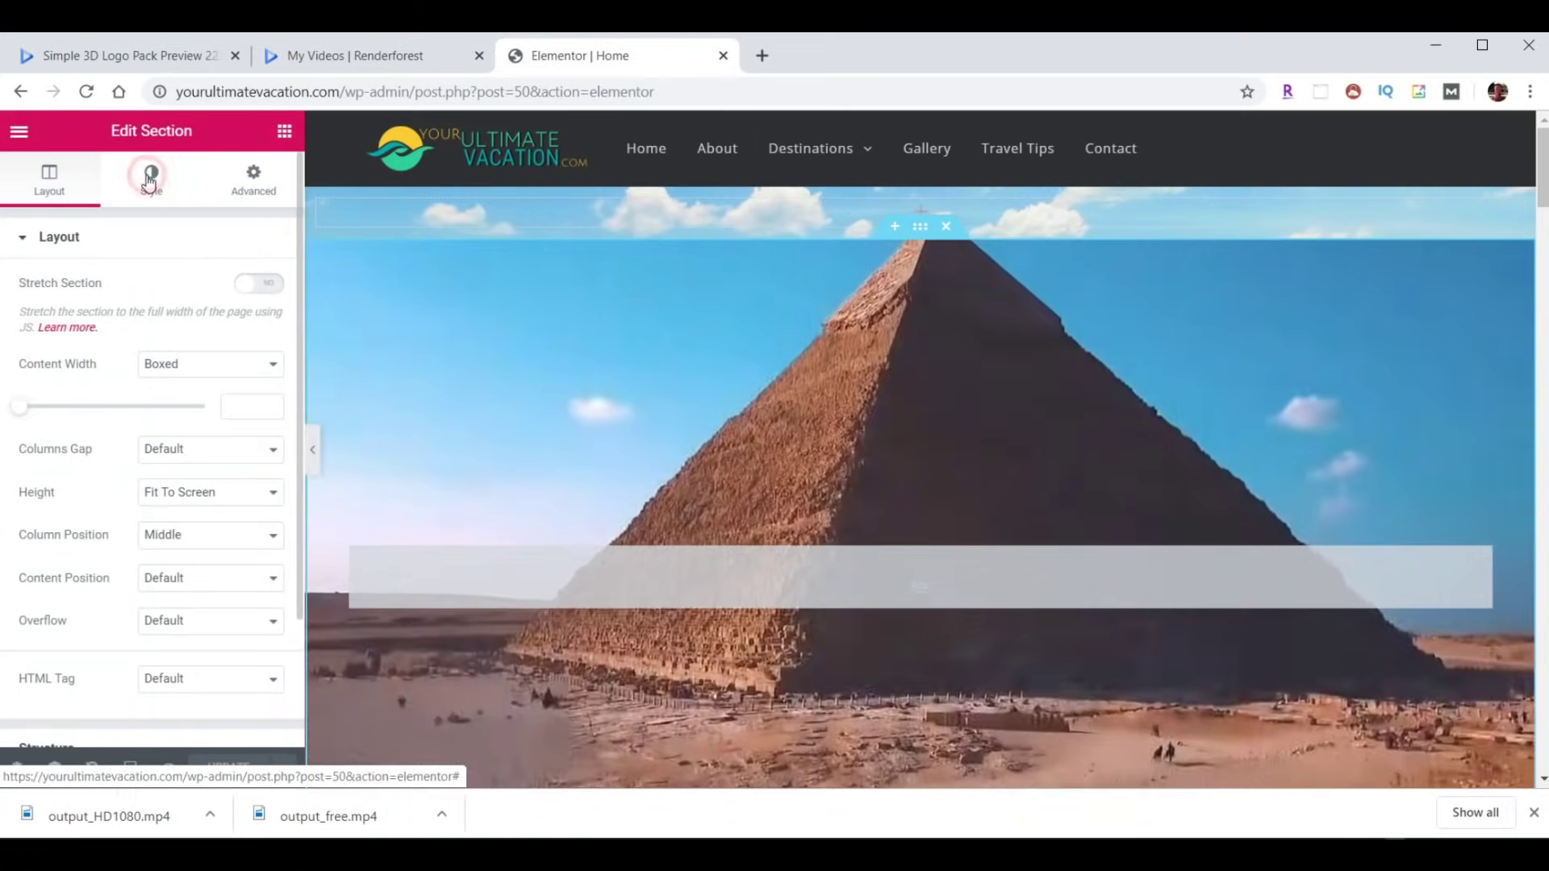
pyautogui.click(150, 179)
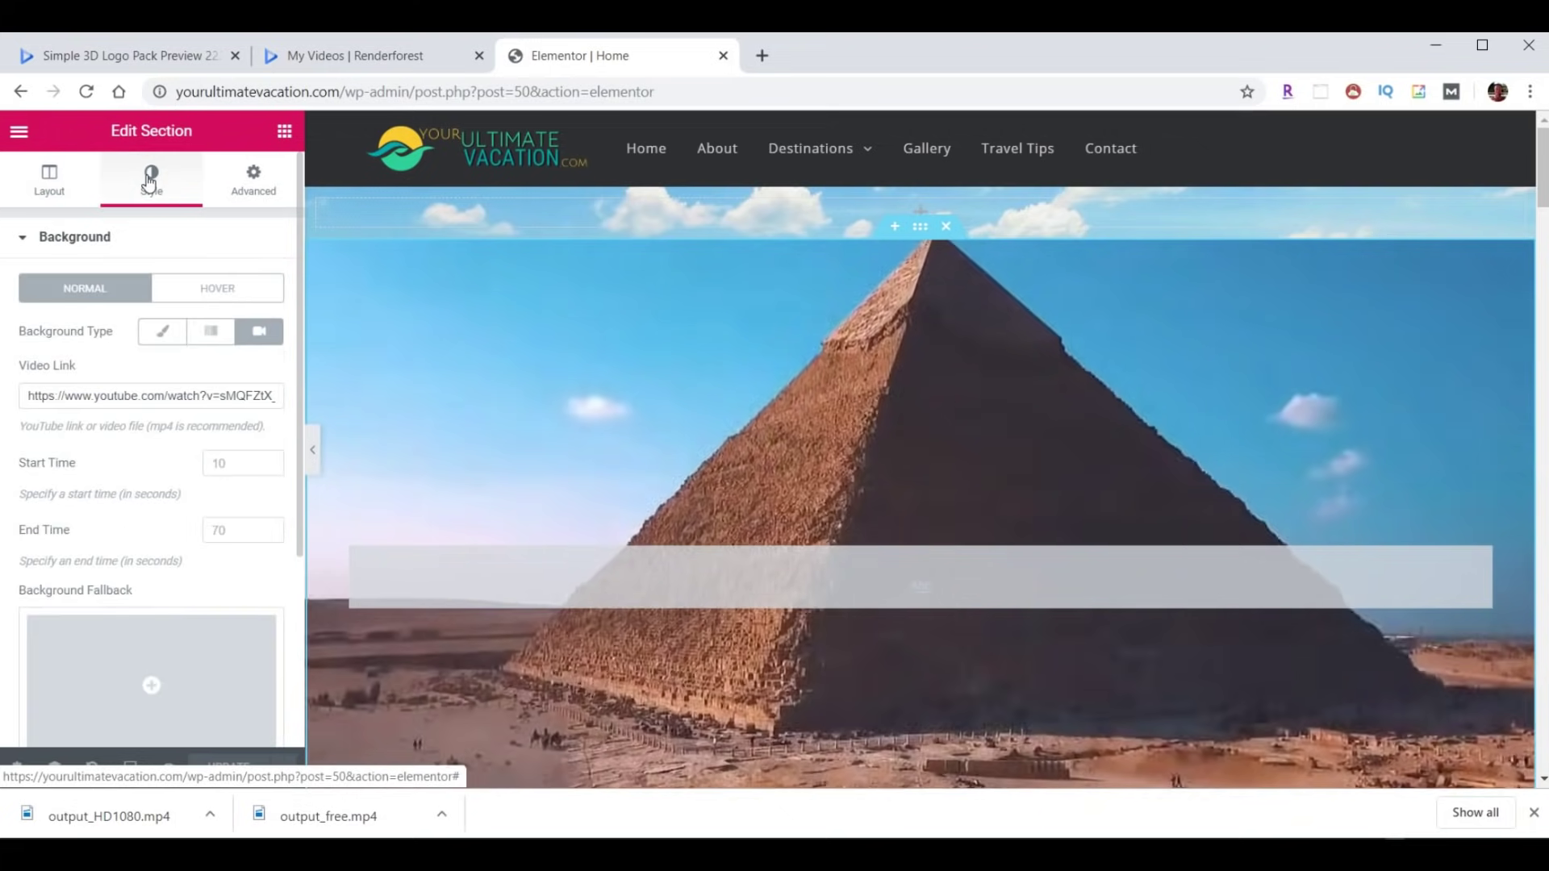
pyautogui.click(135, 393)
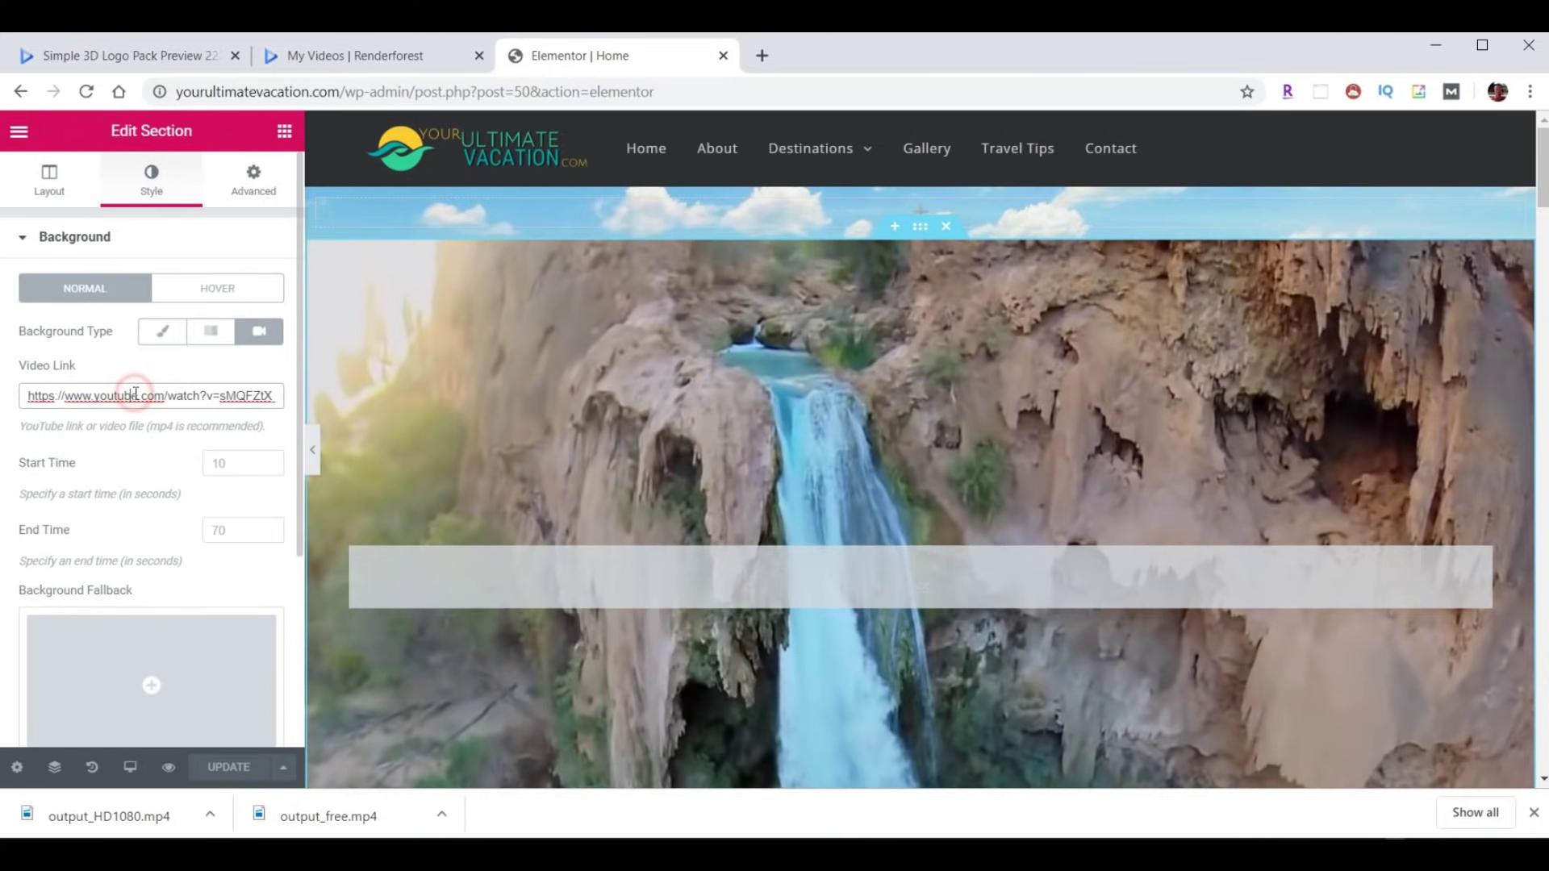
pyautogui.hotkey('ctrl', 'a')
pyautogui.hotkey('ctrl', 'v')
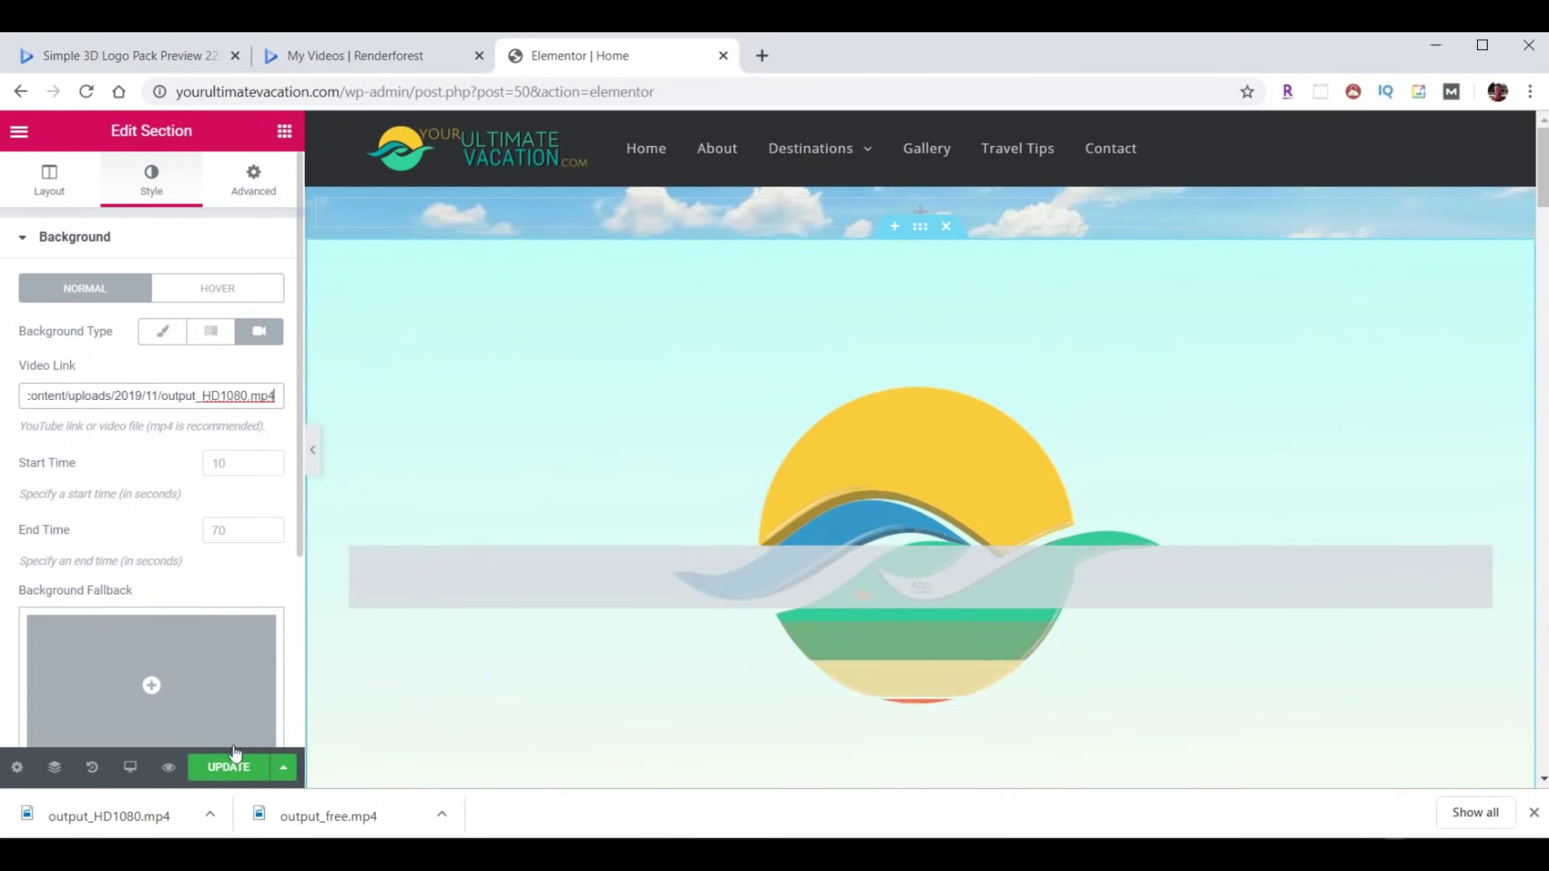
pyautogui.click(230, 768)
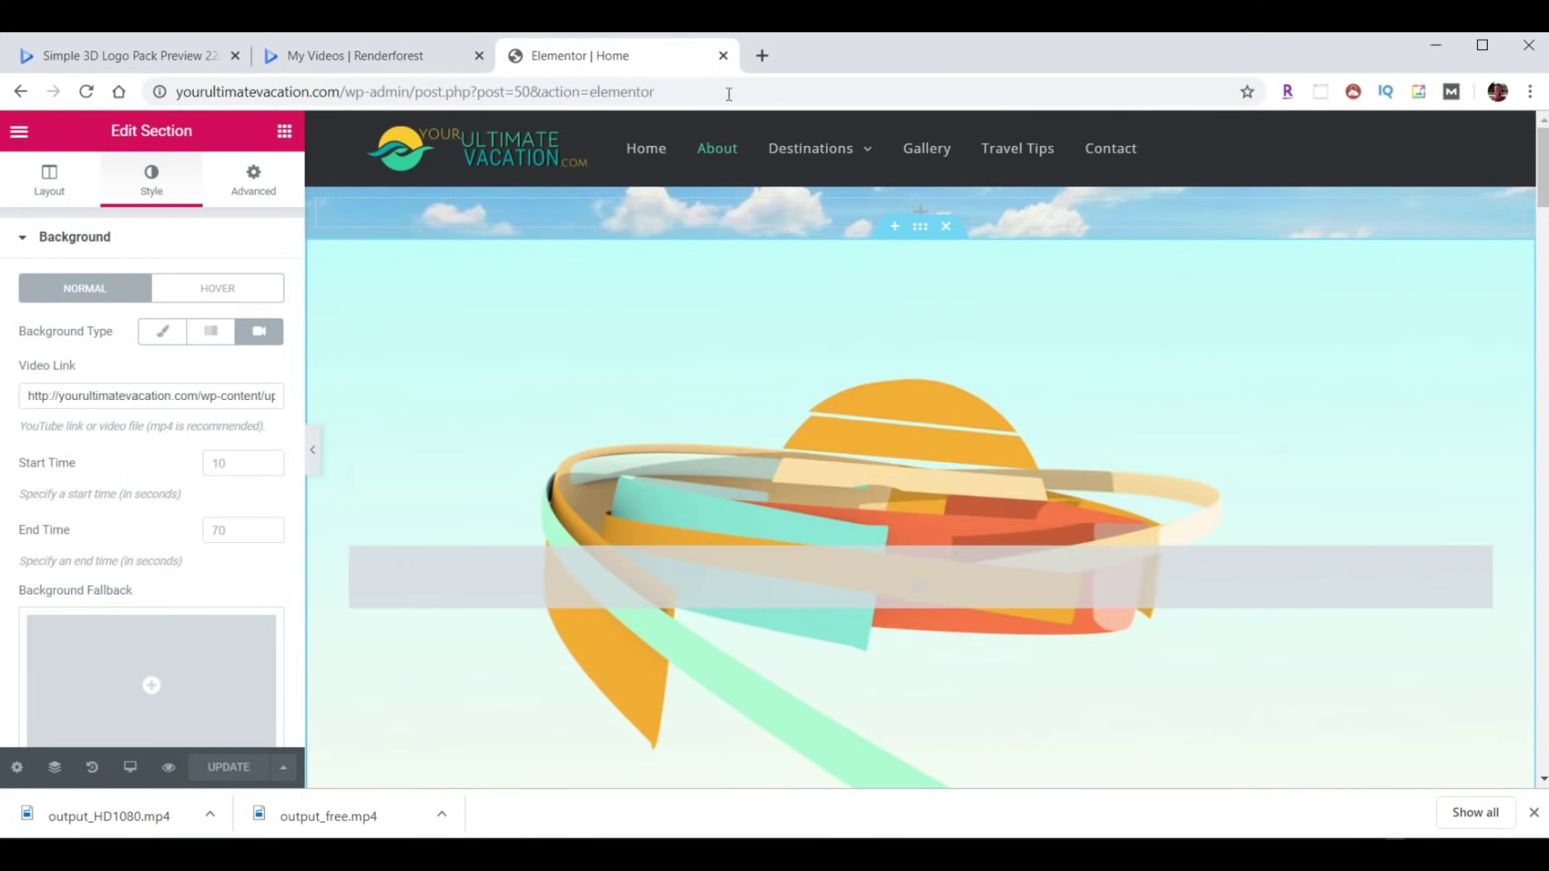
# Load the live yourultimatevacation.com homepage in a new browser tab.
pyautogui.click(761, 56)
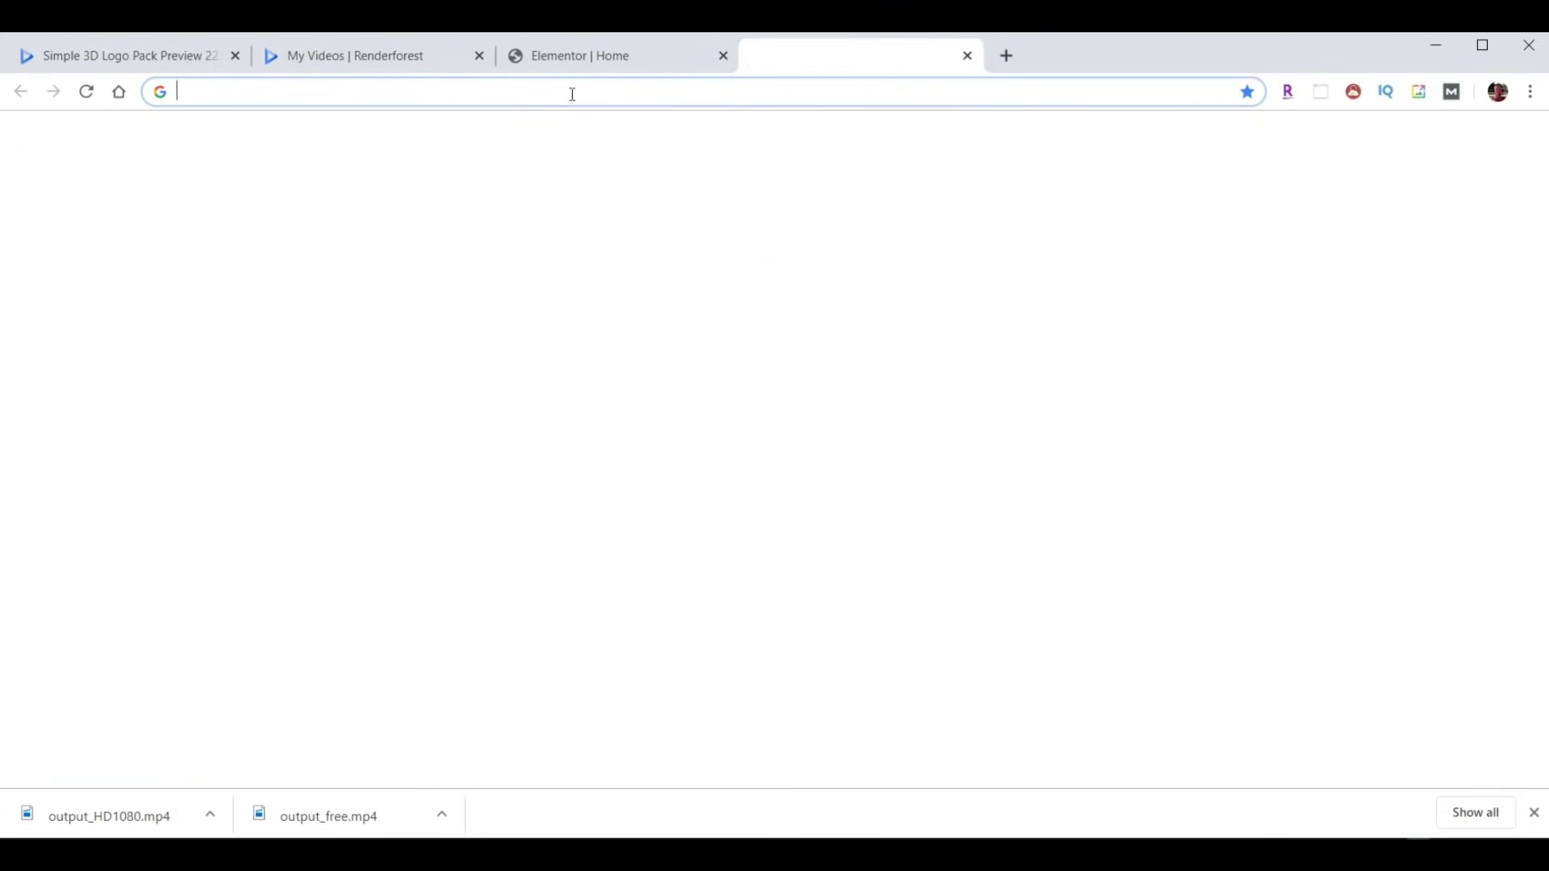
pyautogui.write('your')
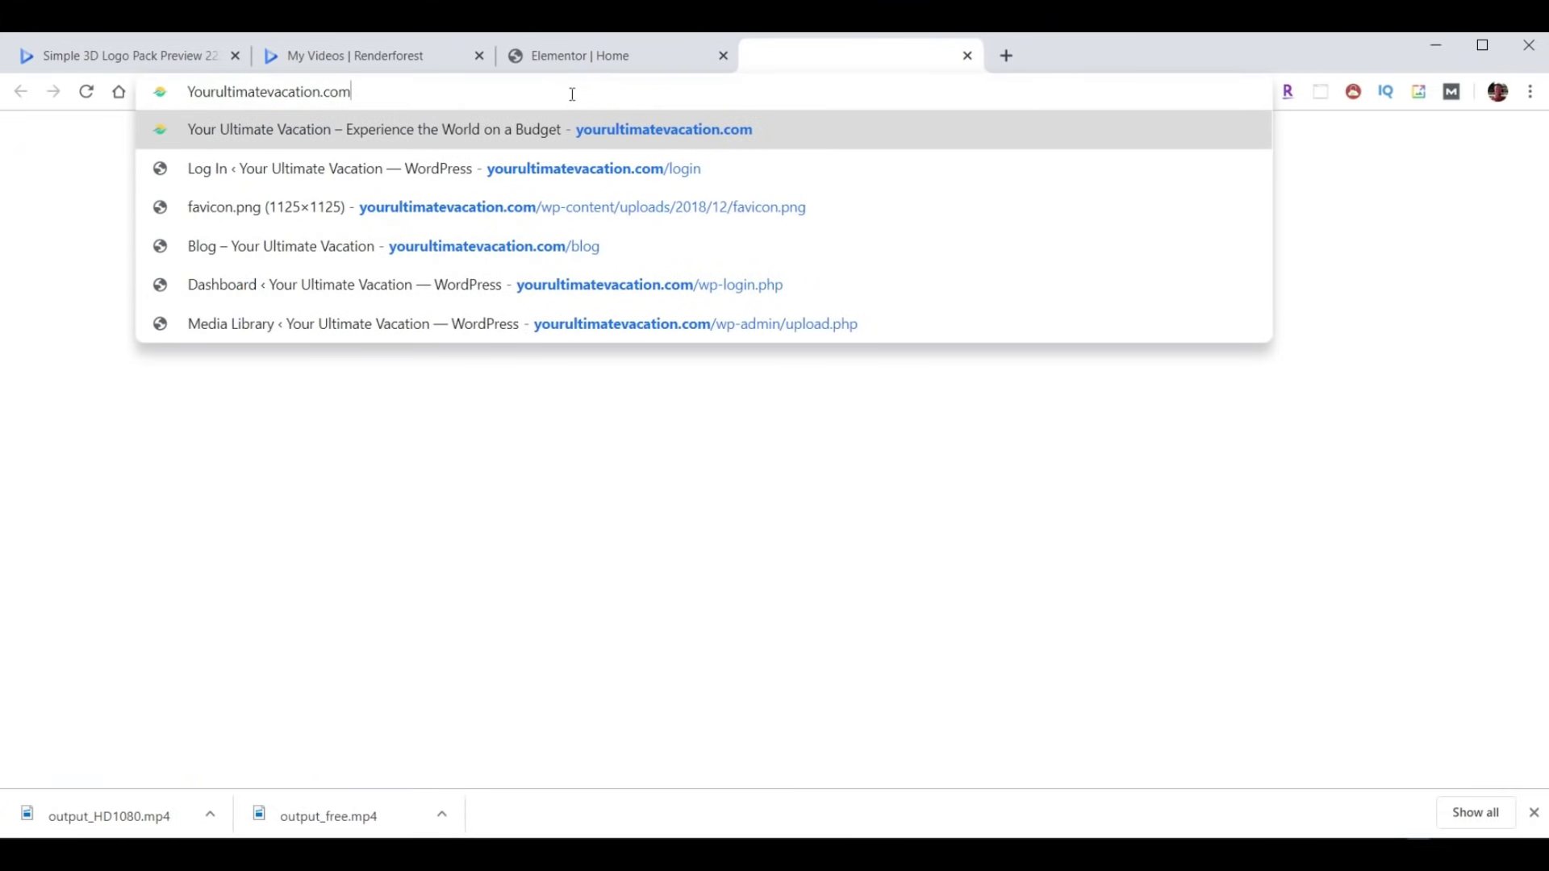
pyautogui.press('Return')
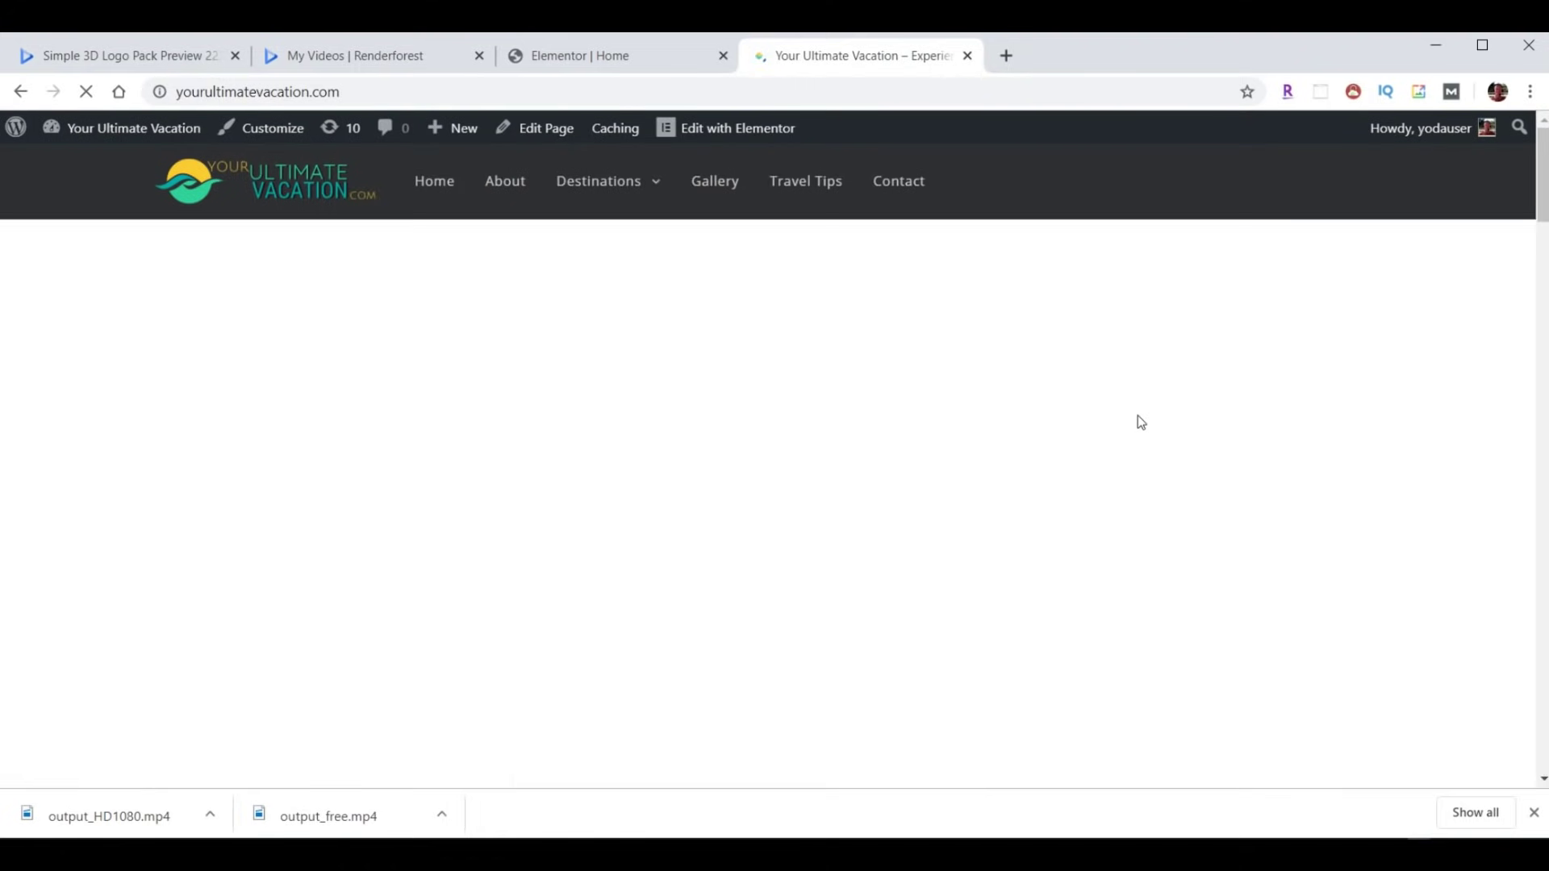